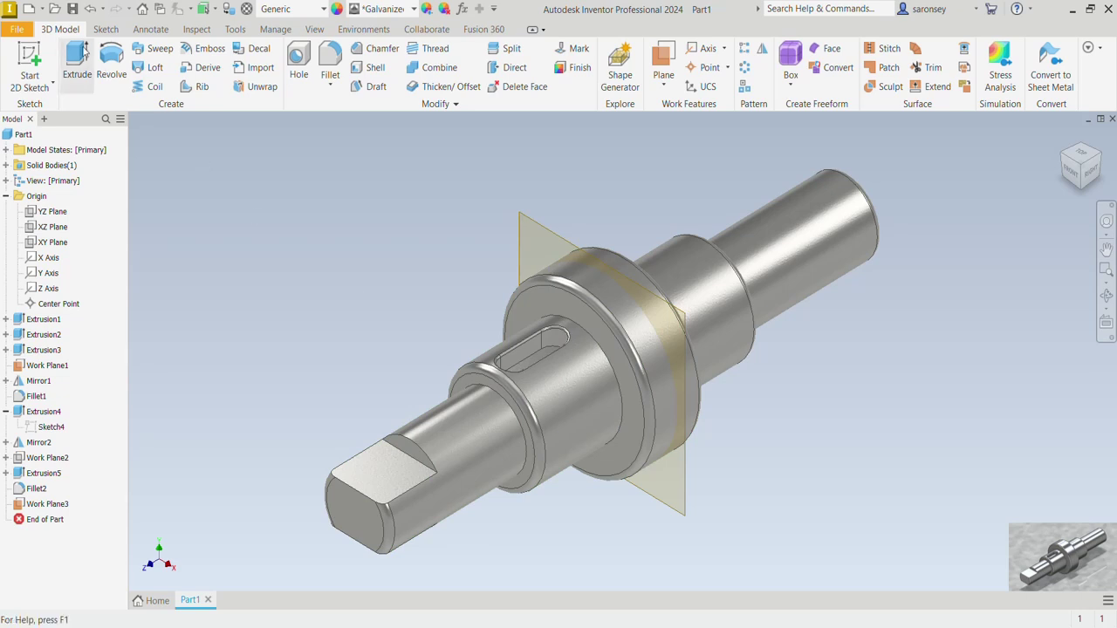
Create a new part from the metric Standard (mm).ipt template and start a 2D sketch on the XY plane.
click(32, 9)
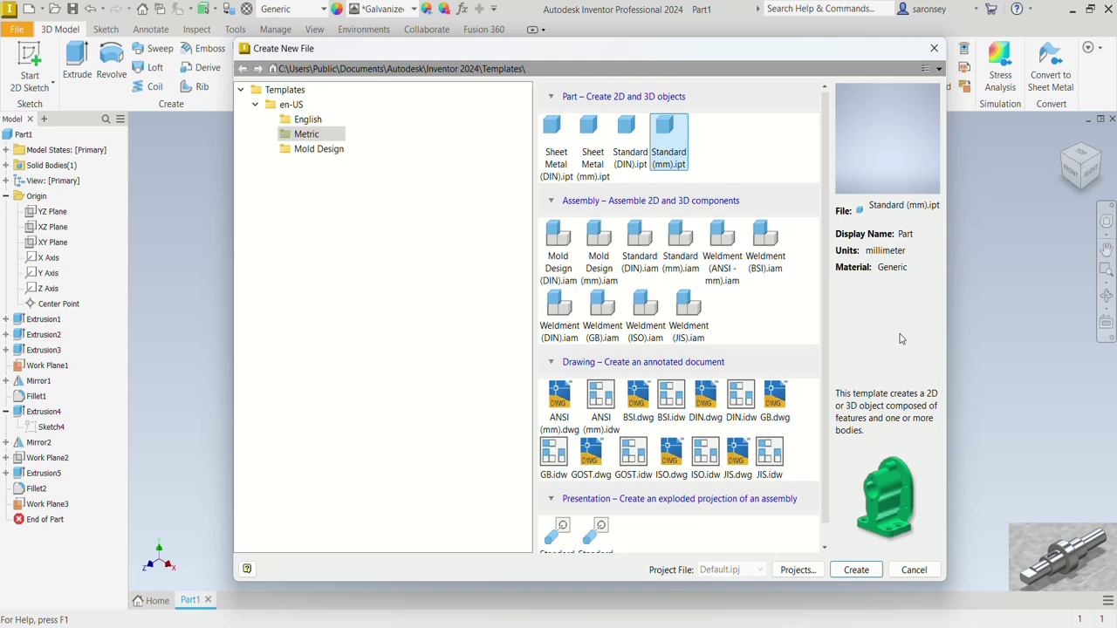
click(856, 571)
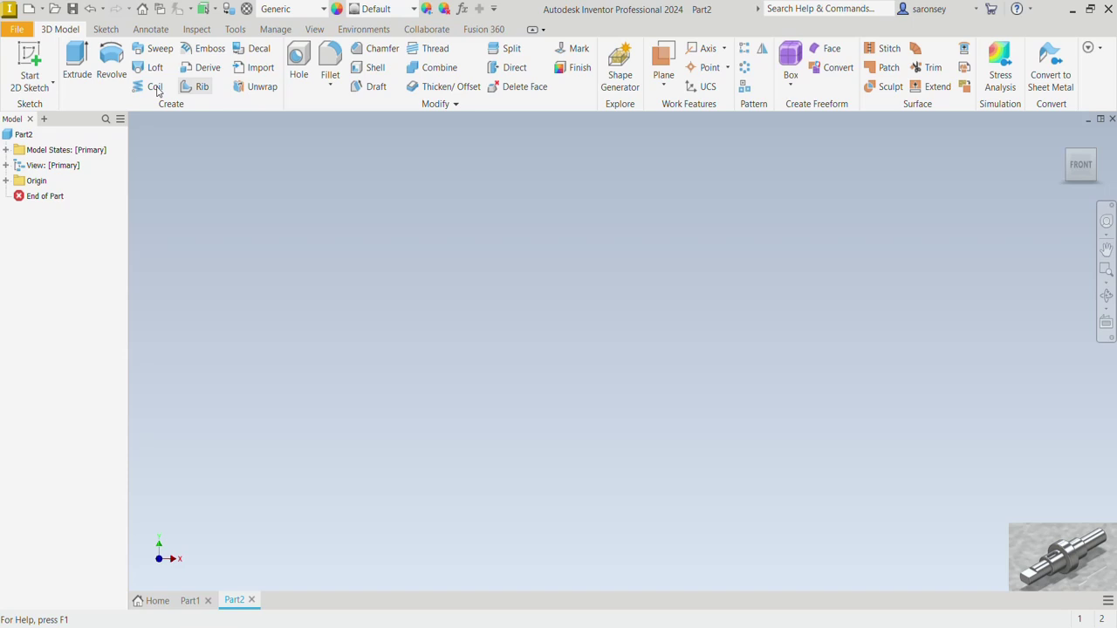
click(27, 54)
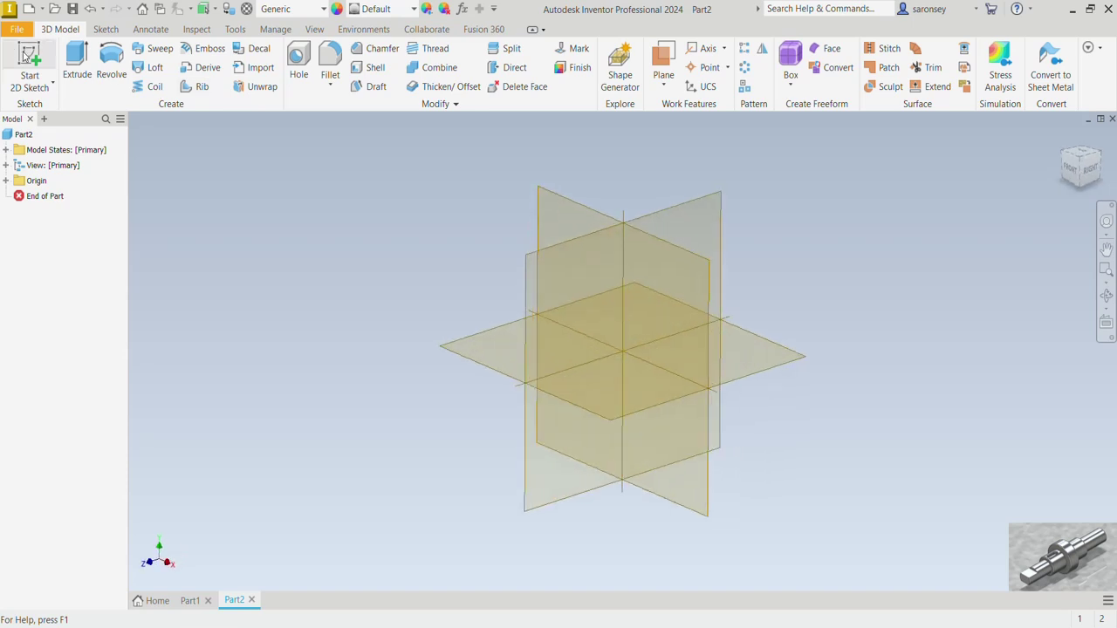
click(563, 207)
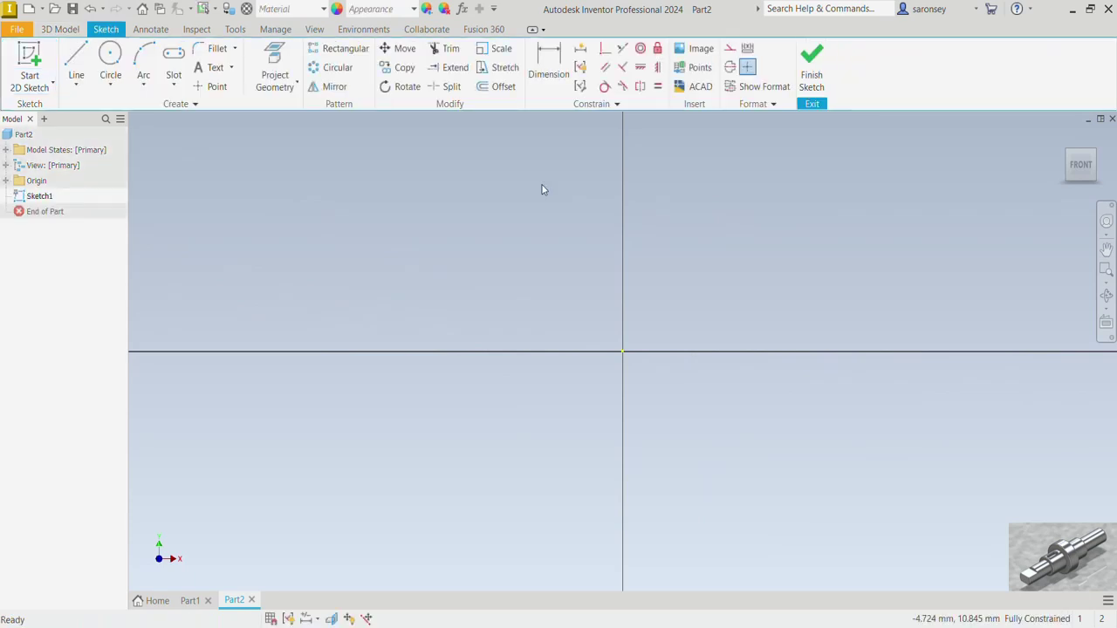
Draw a 55 mm diameter circle centred on the origin and finish the sketch.
click(110, 56)
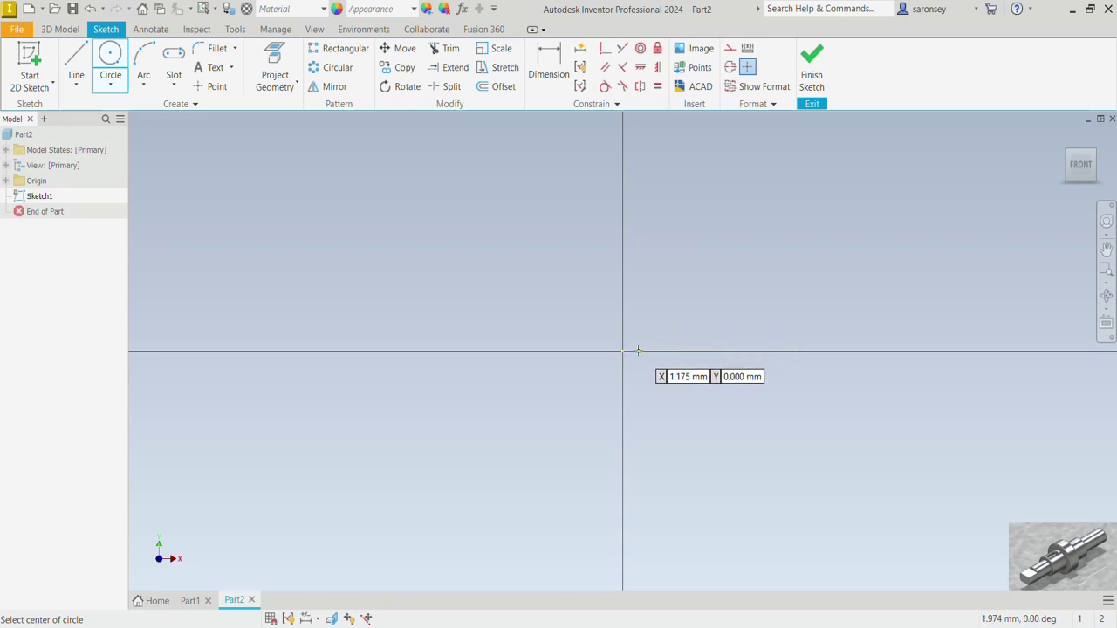
click(623, 352)
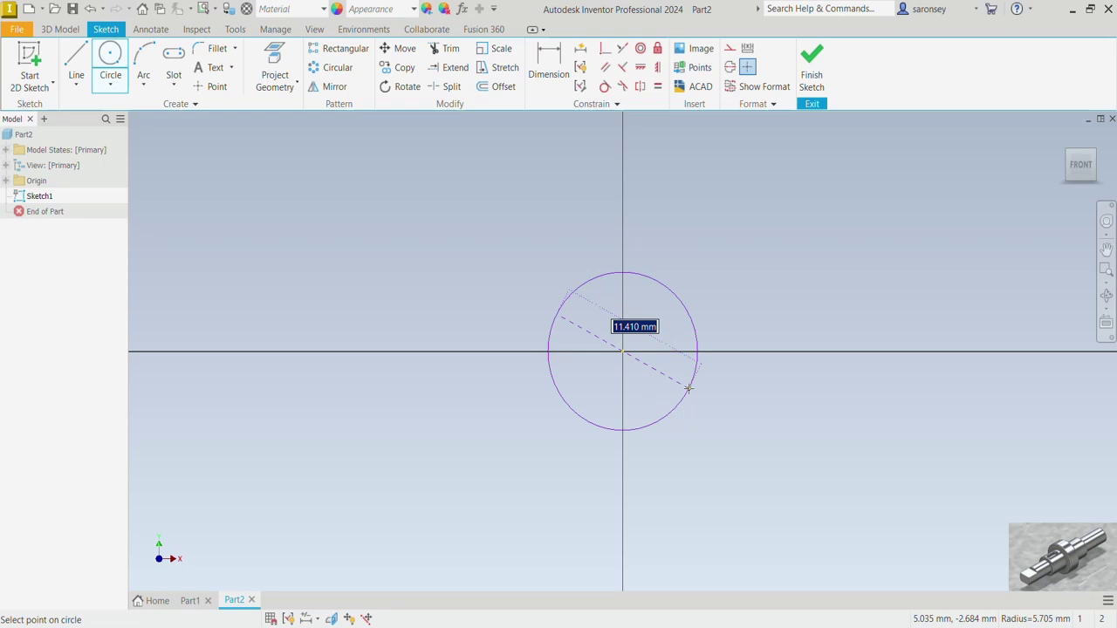
text(55)
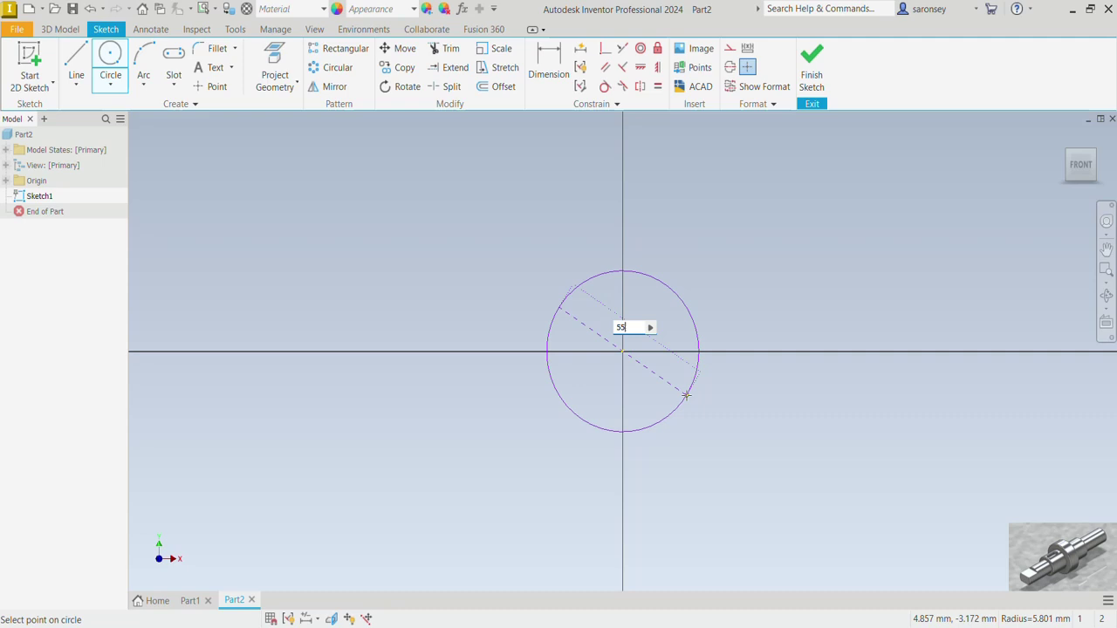
key(Return)
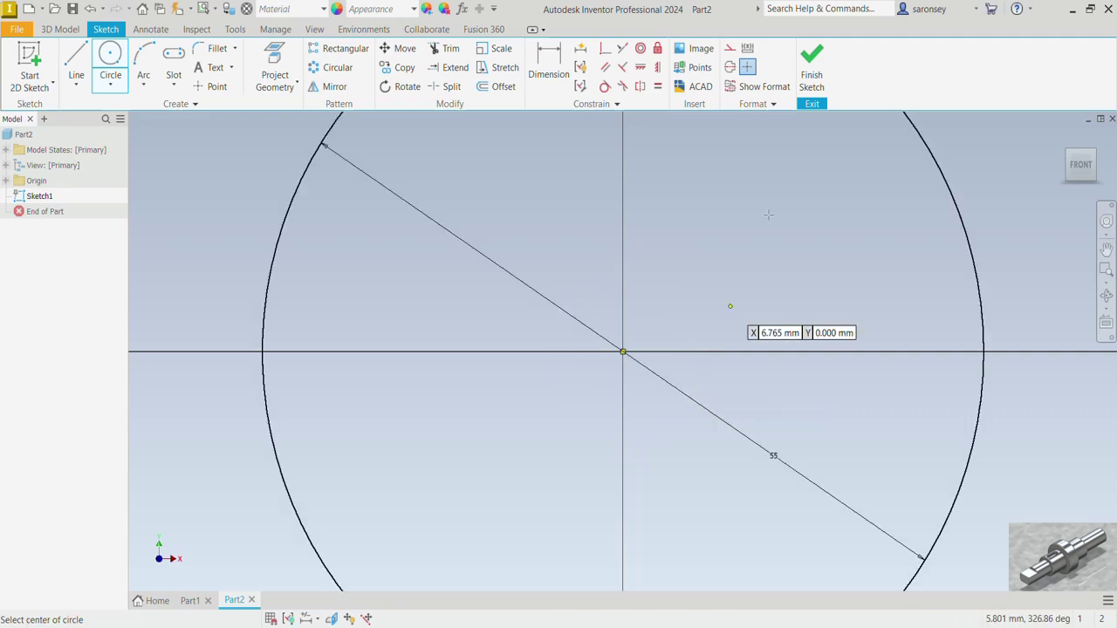
click(814, 64)
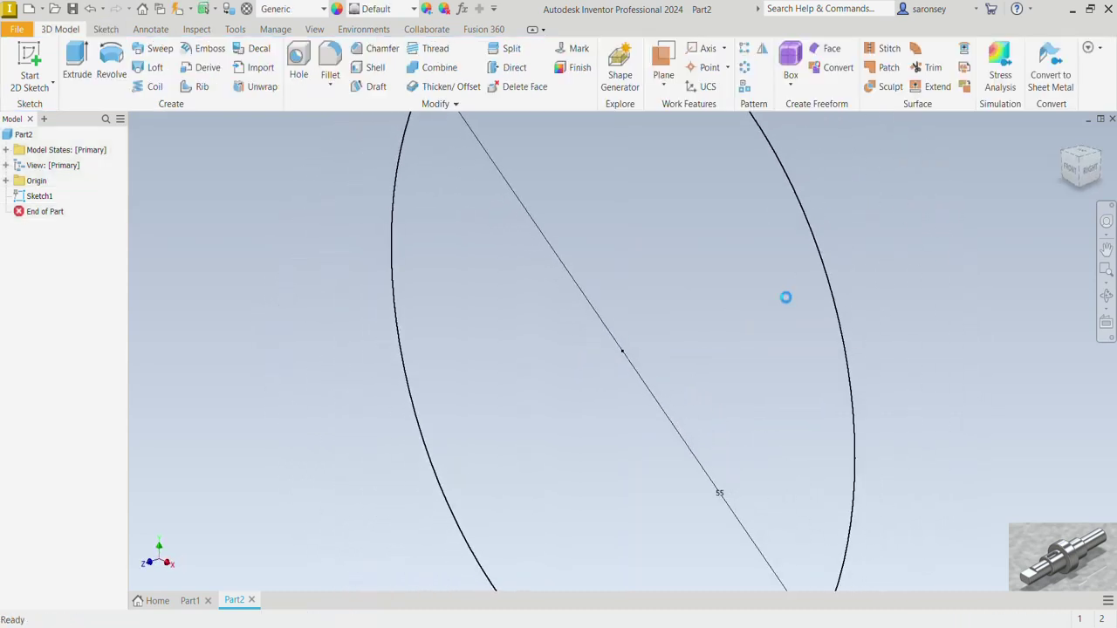
Extrude the 55 mm circle symmetrically about its sketch plane by a total distance of 10 mm.
click(1063, 139)
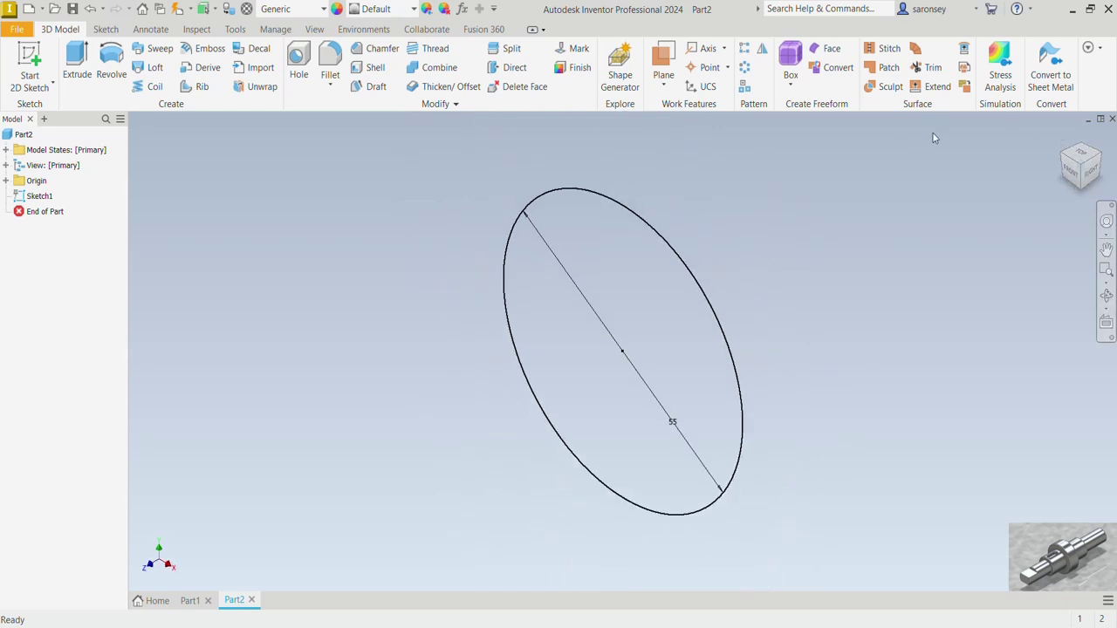
click(80, 63)
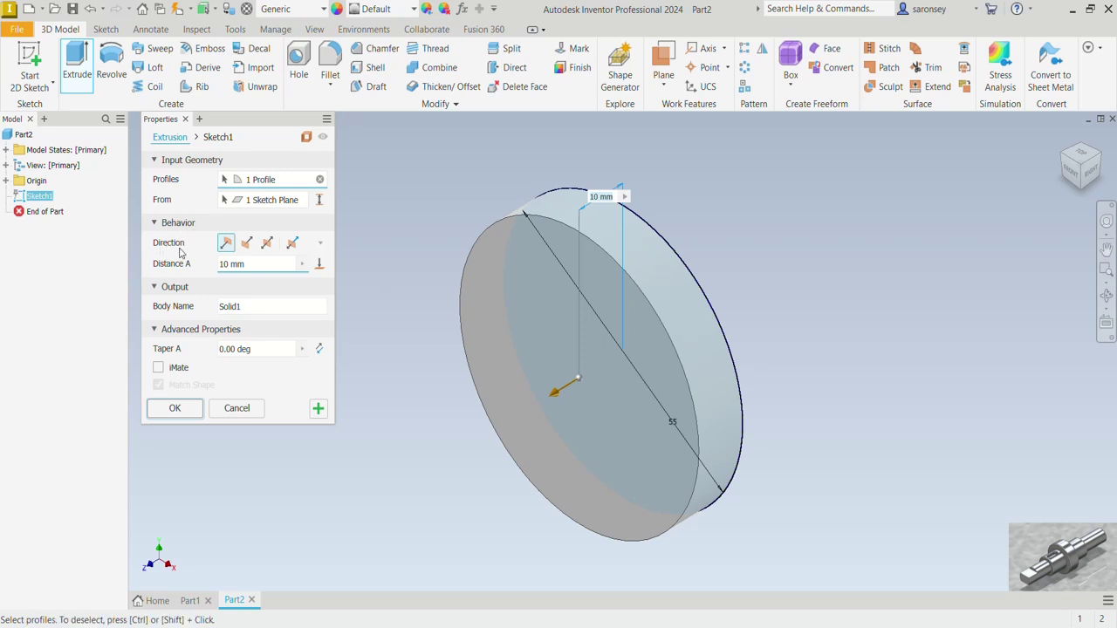
click(267, 243)
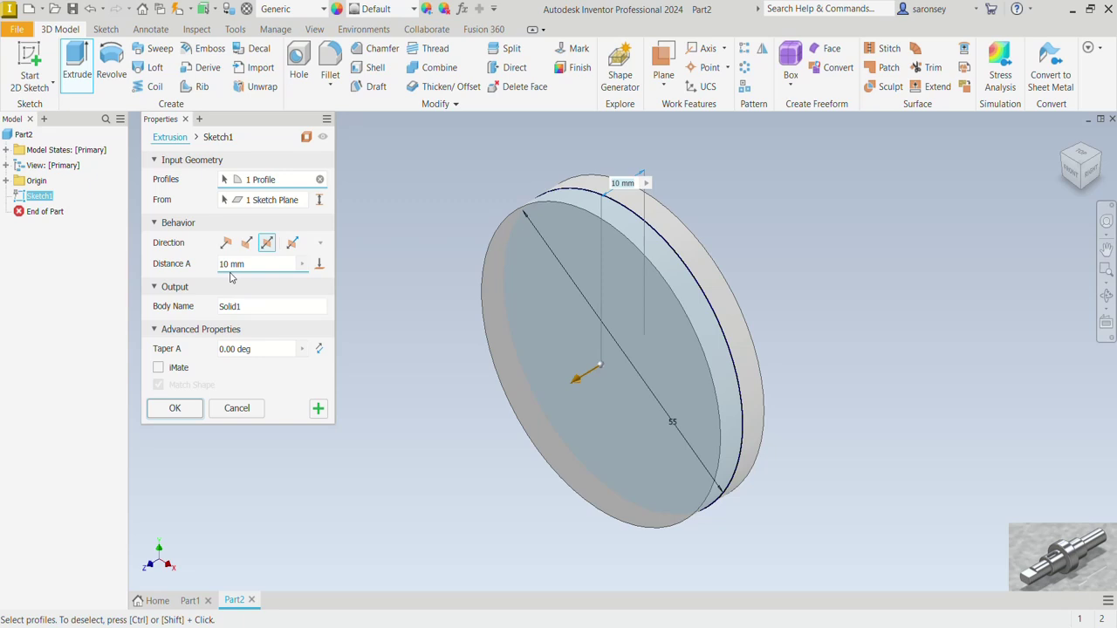
click(172, 408)
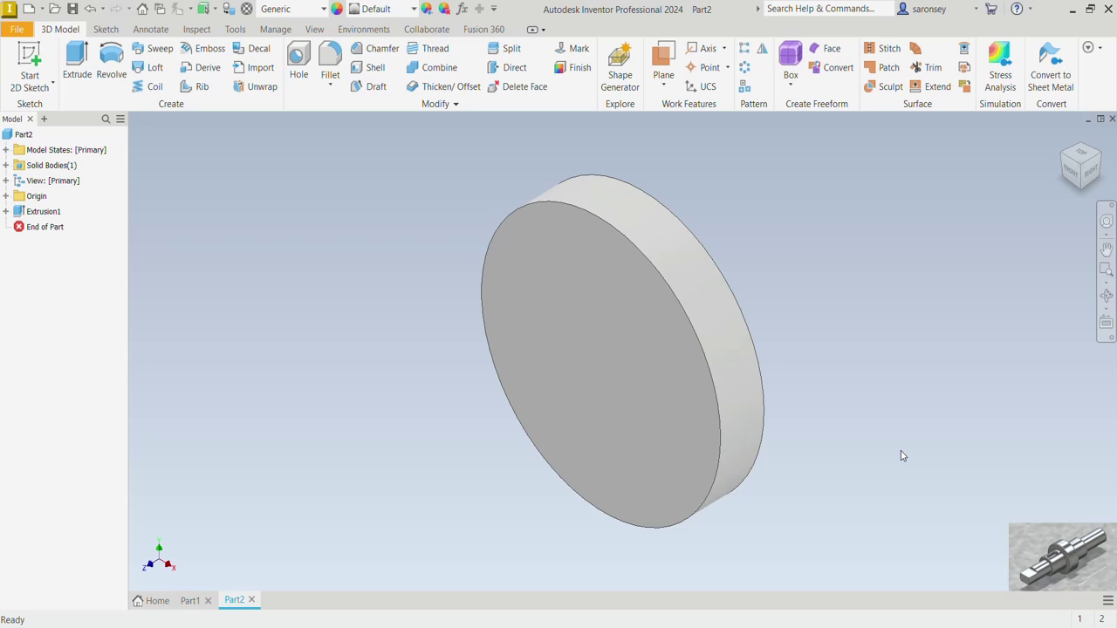
Sketch a 35 mm diameter circle centred on the origin on the disc's back face and finish the sketch.
shift+middle_drag(902, 455, 760, 406)
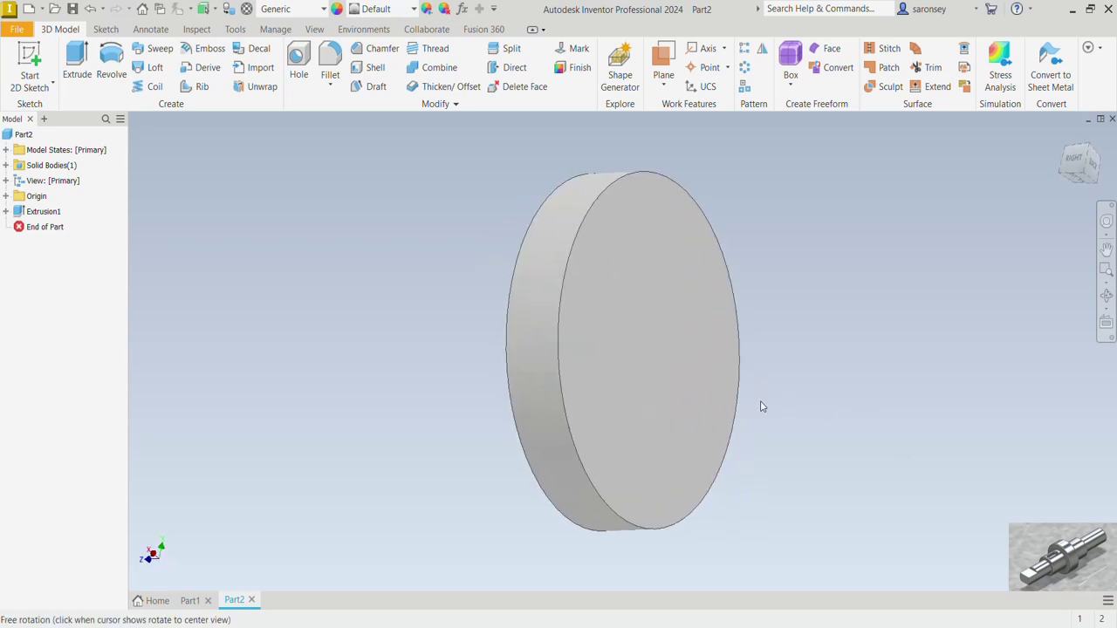
click(678, 387)
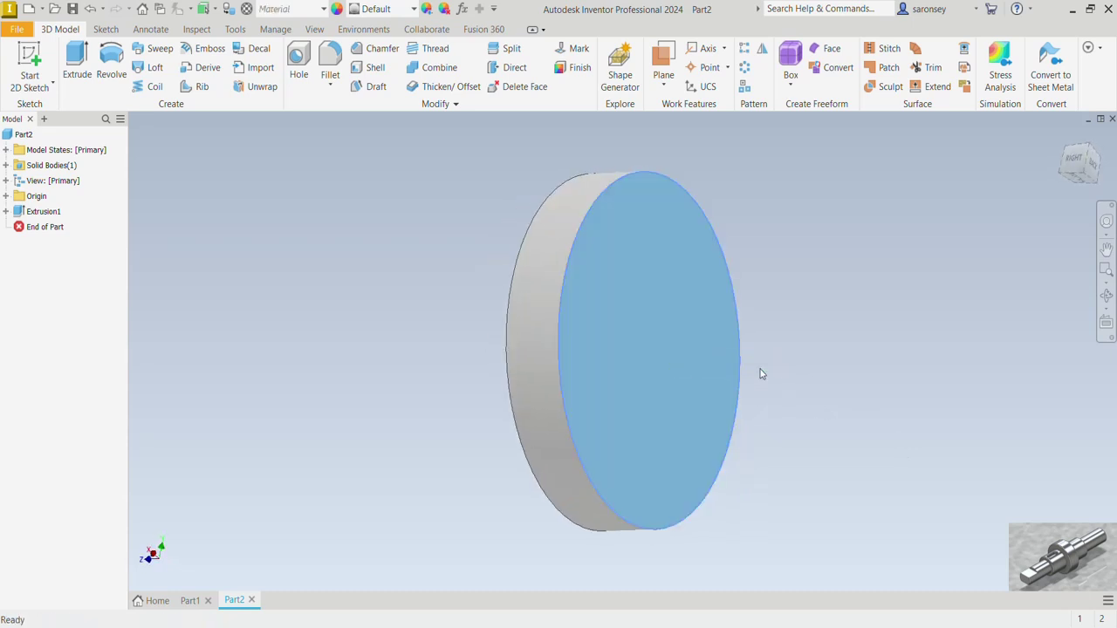
key(s)
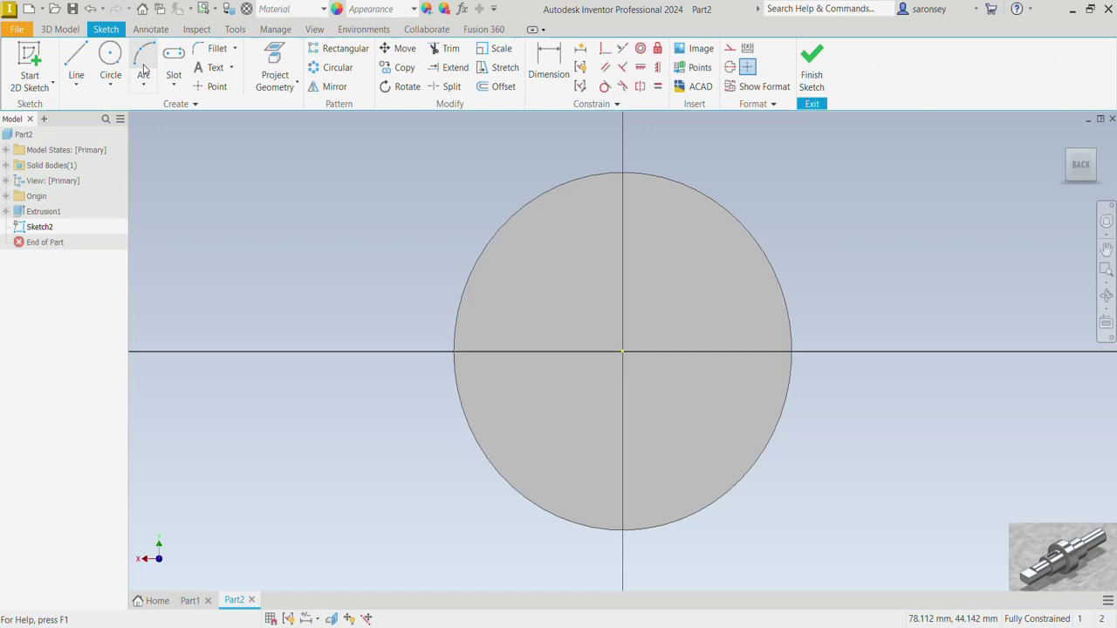
click(110, 59)
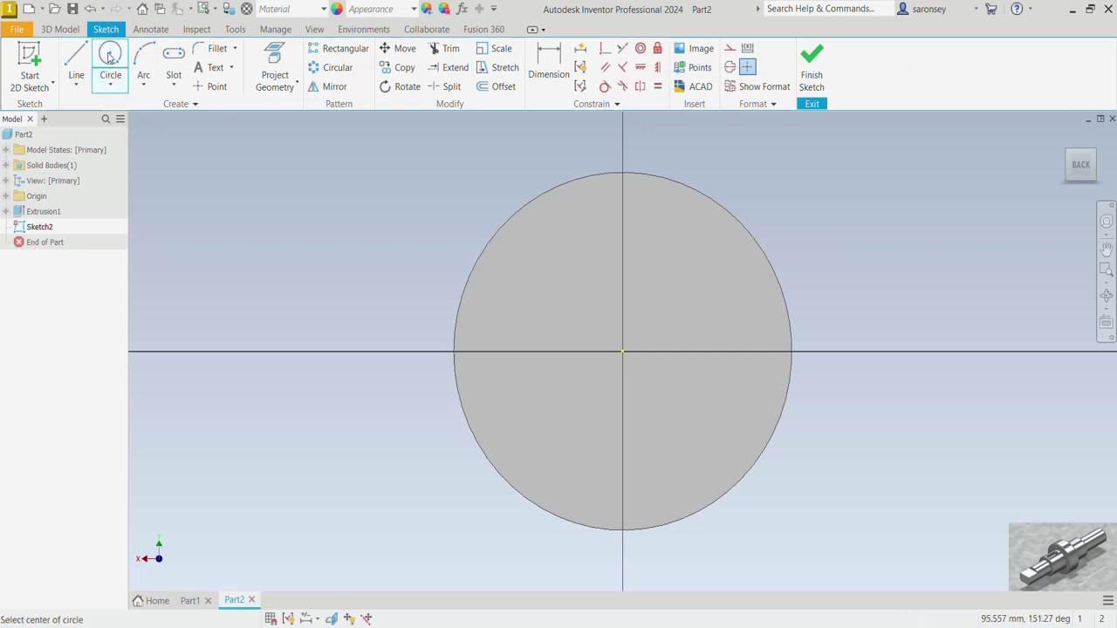
click(622, 352)
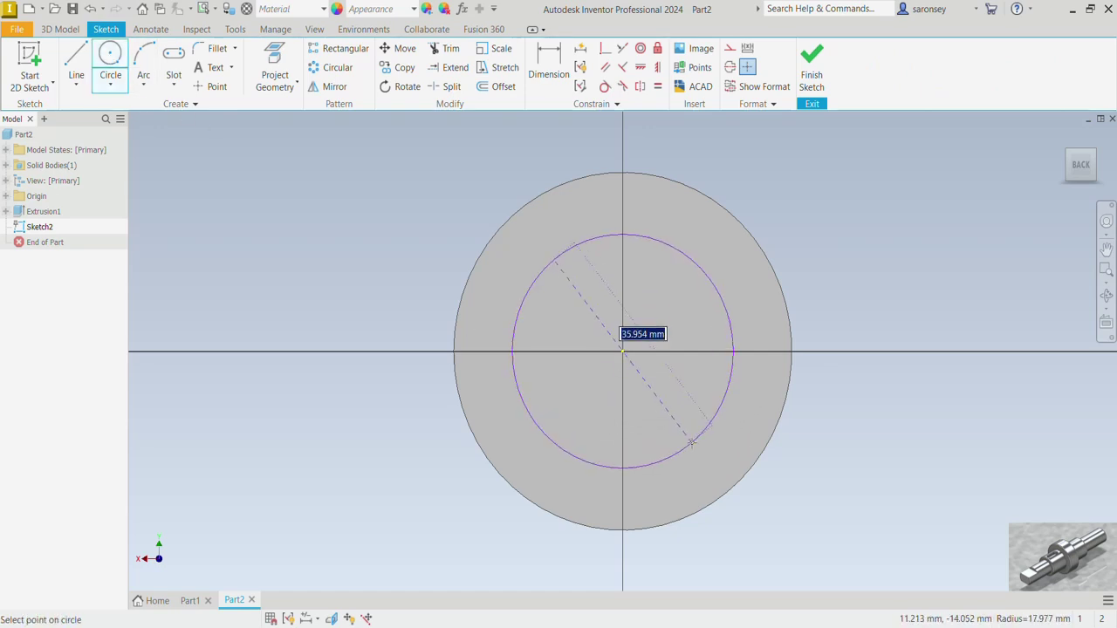
text(3)
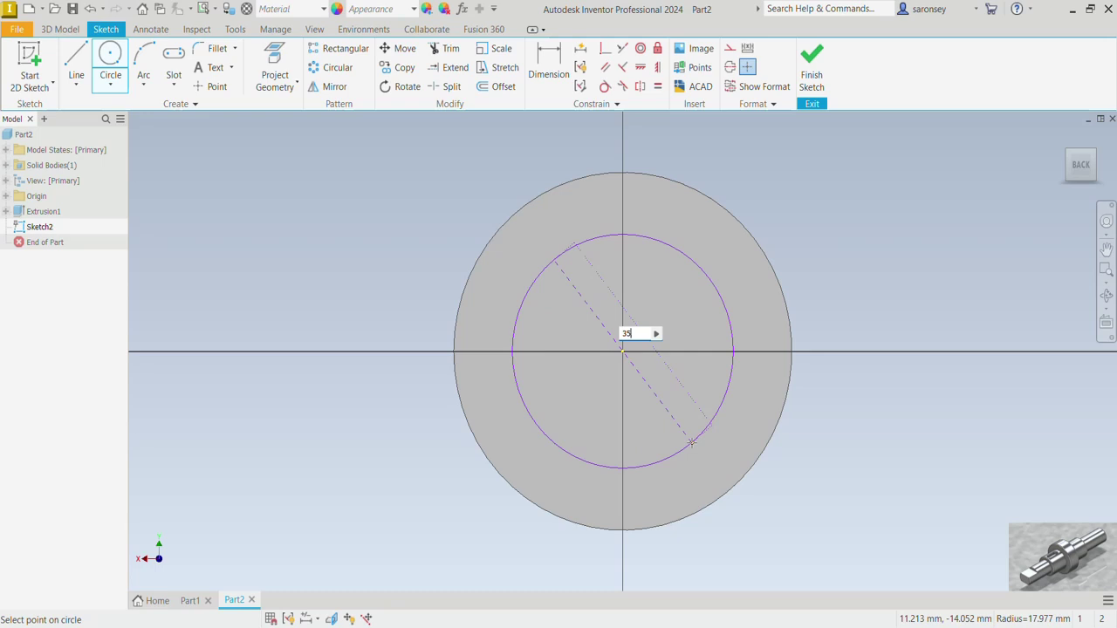
text(5)
key(Return)
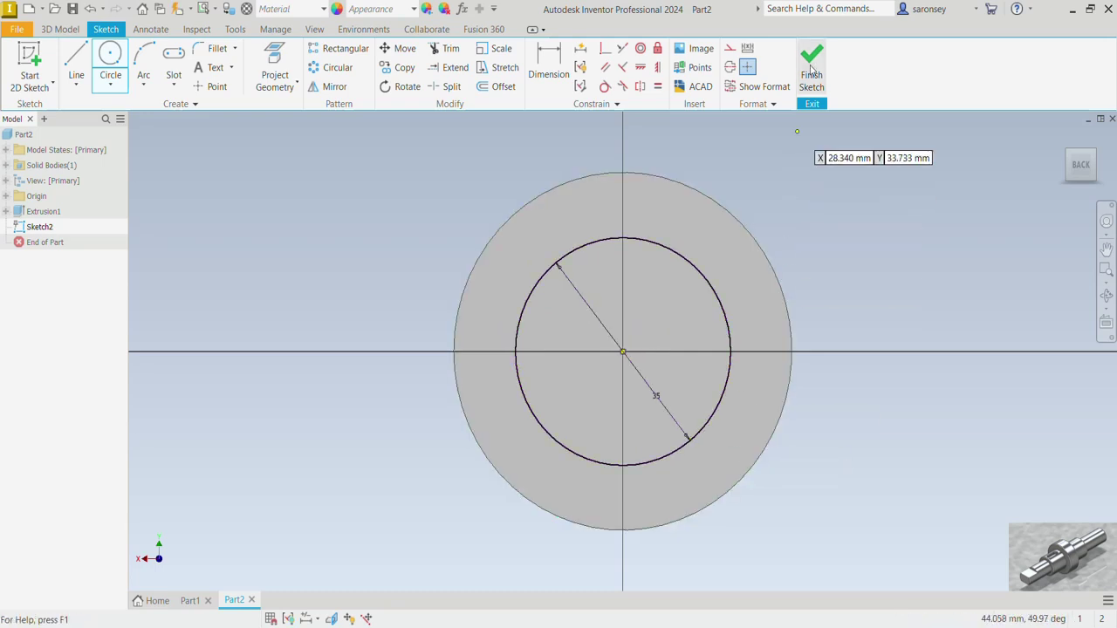
click(811, 70)
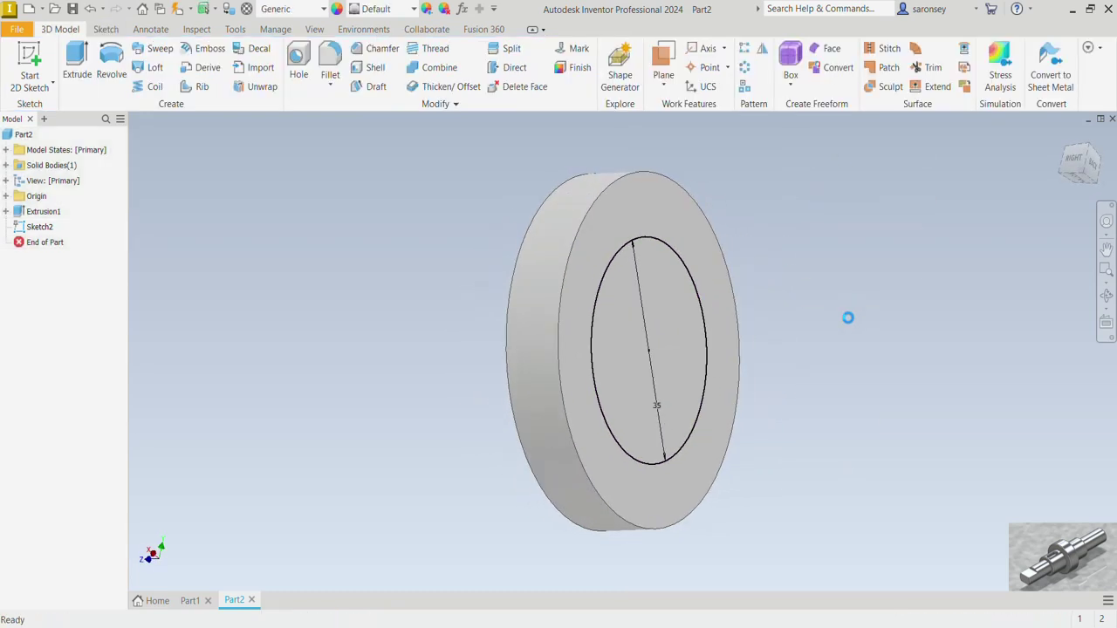
Extrude the 35 mm circle 30 mm outward from the disc, joined to the existing body.
key(e)
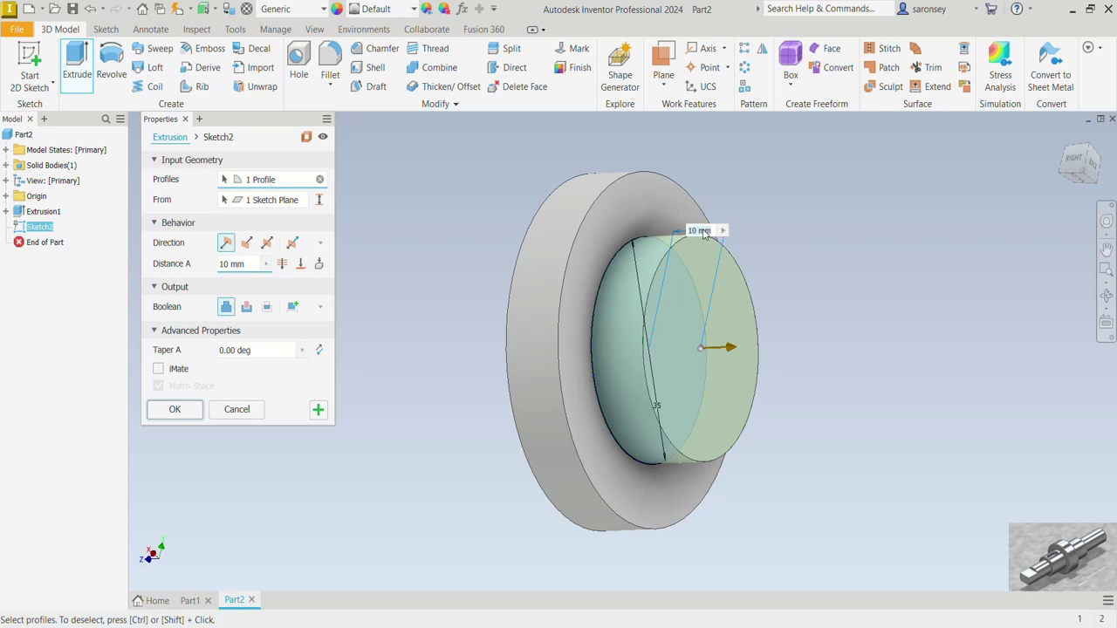
click(704, 233)
text(30)
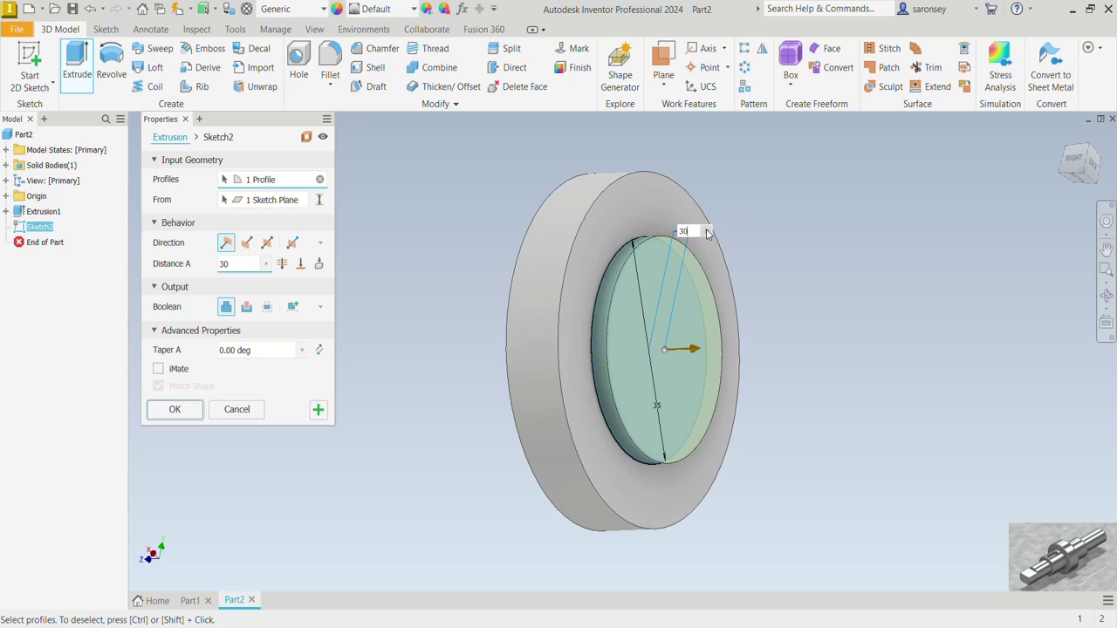
key(Return)
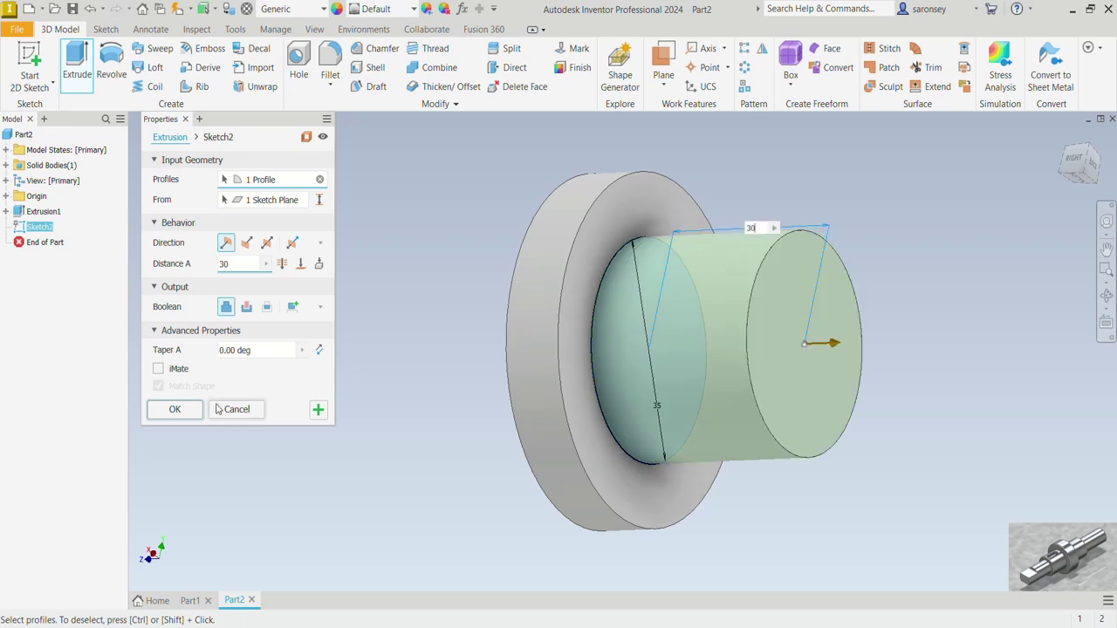
click(175, 409)
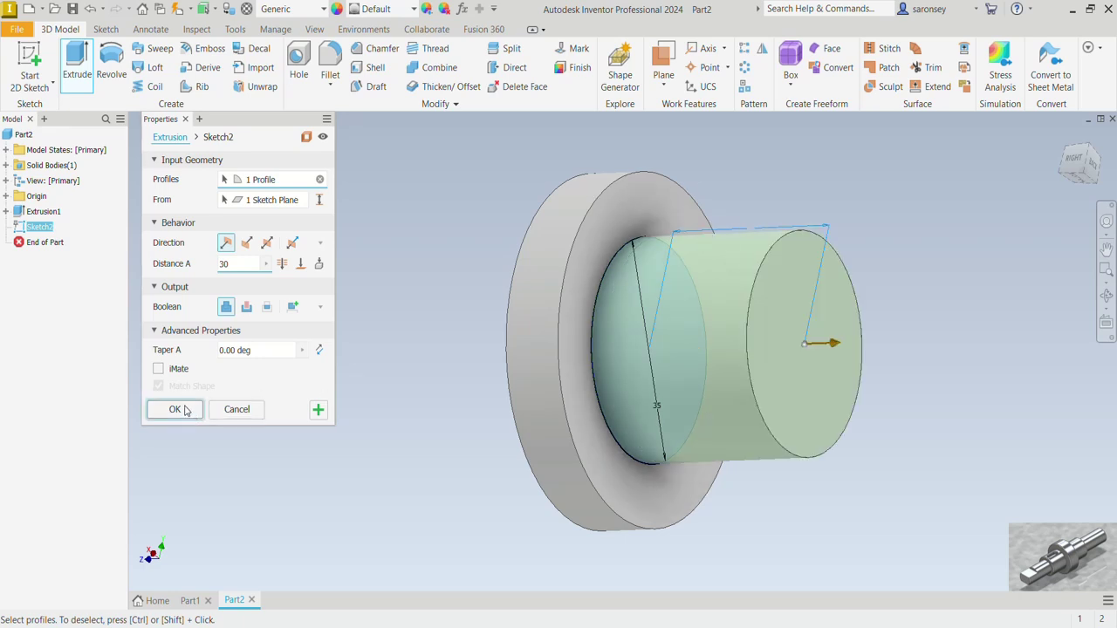
Sketch a 25 mm diameter circle centred on the end face of the 35 mm cylinder and finish the sketch.
click(826, 321)
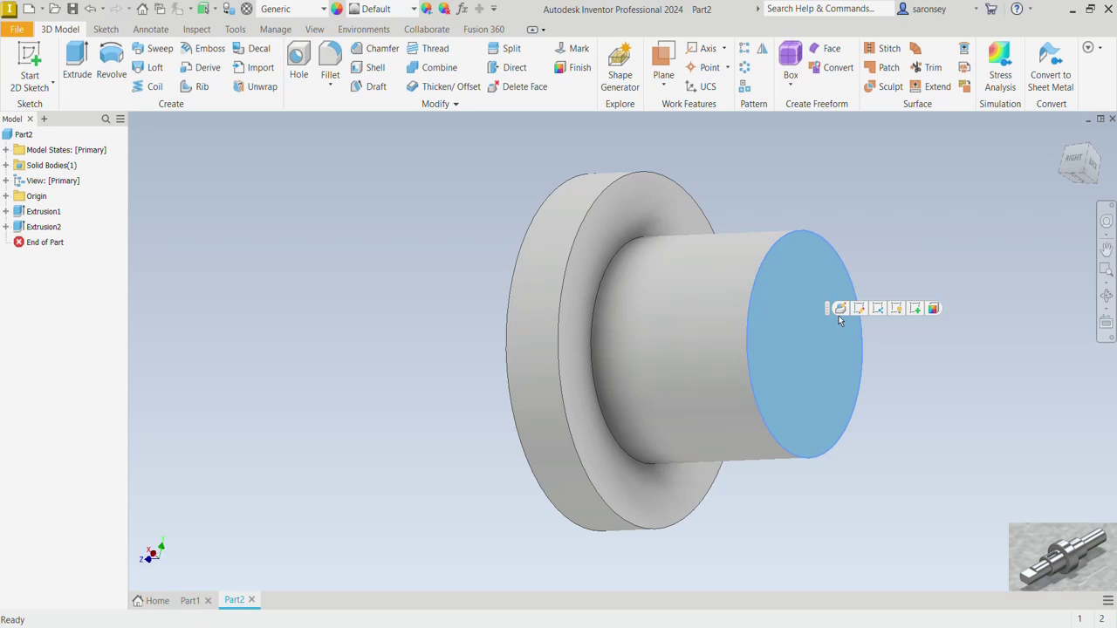
click(917, 312)
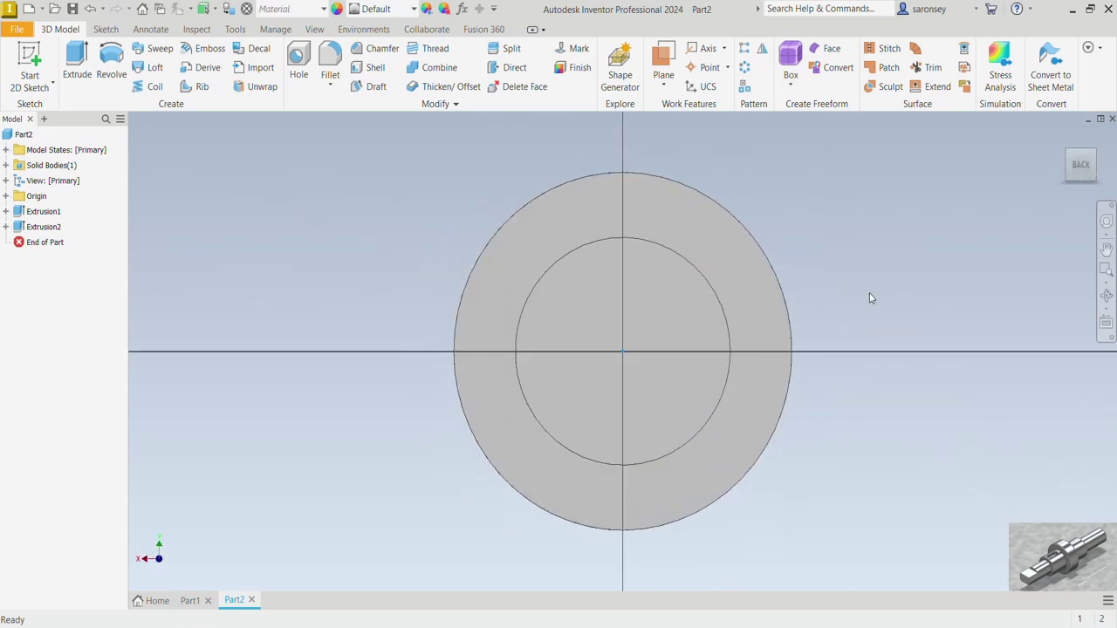
key(c)
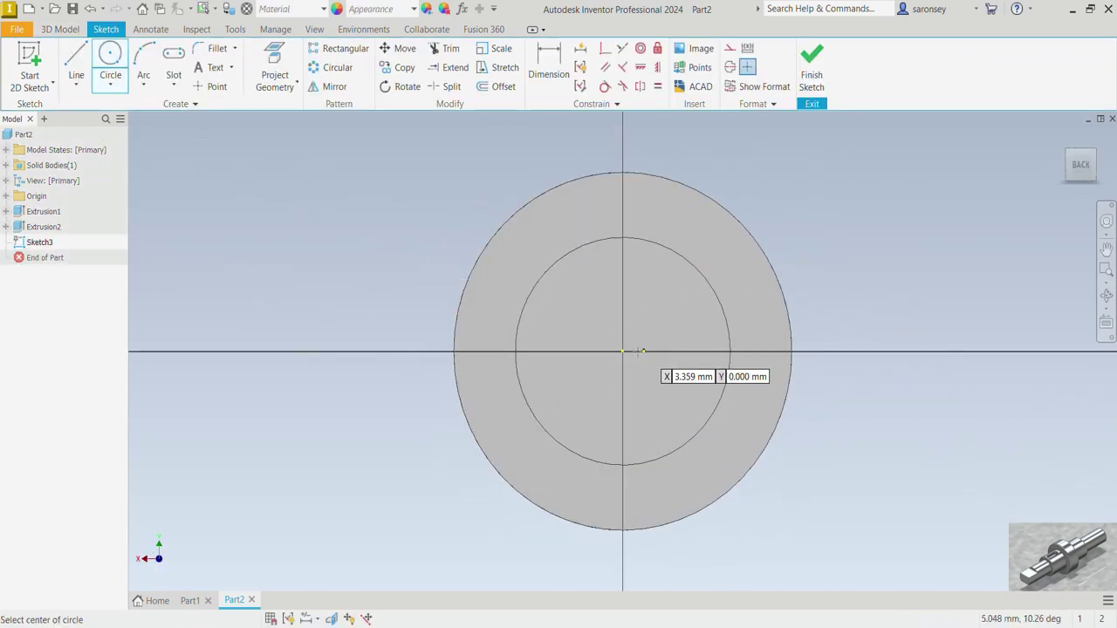
click(623, 352)
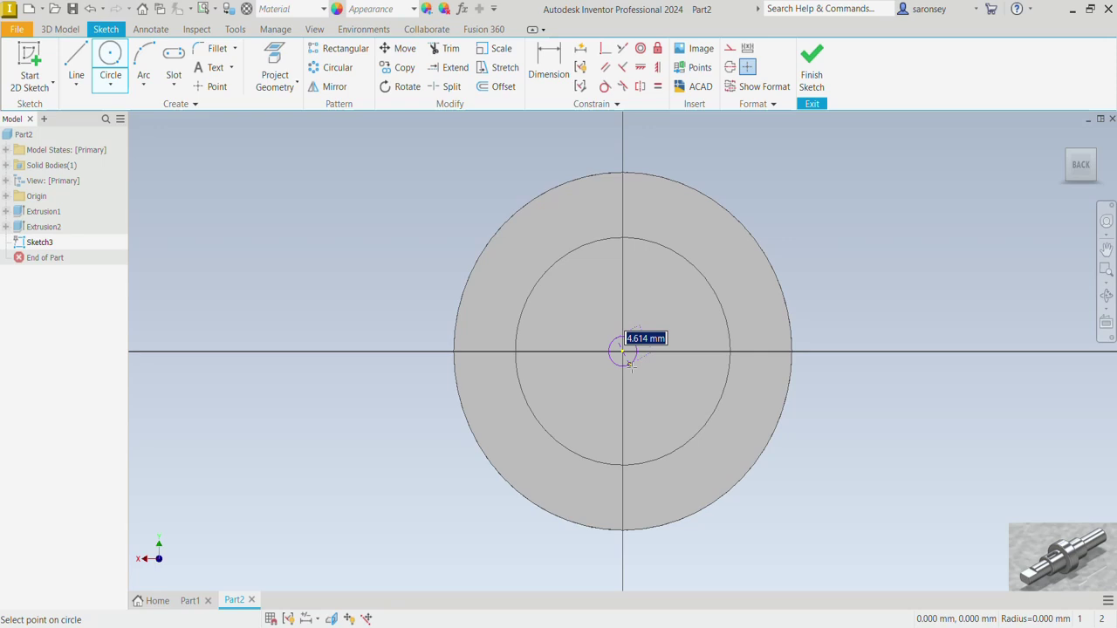
text(2)
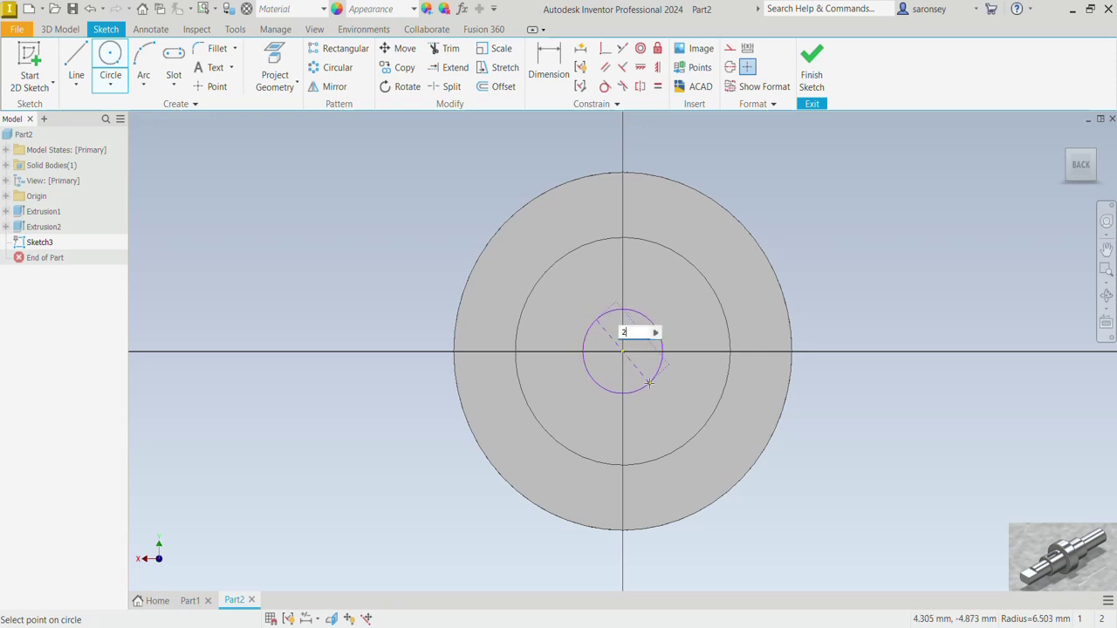
text(5)
key(Return)
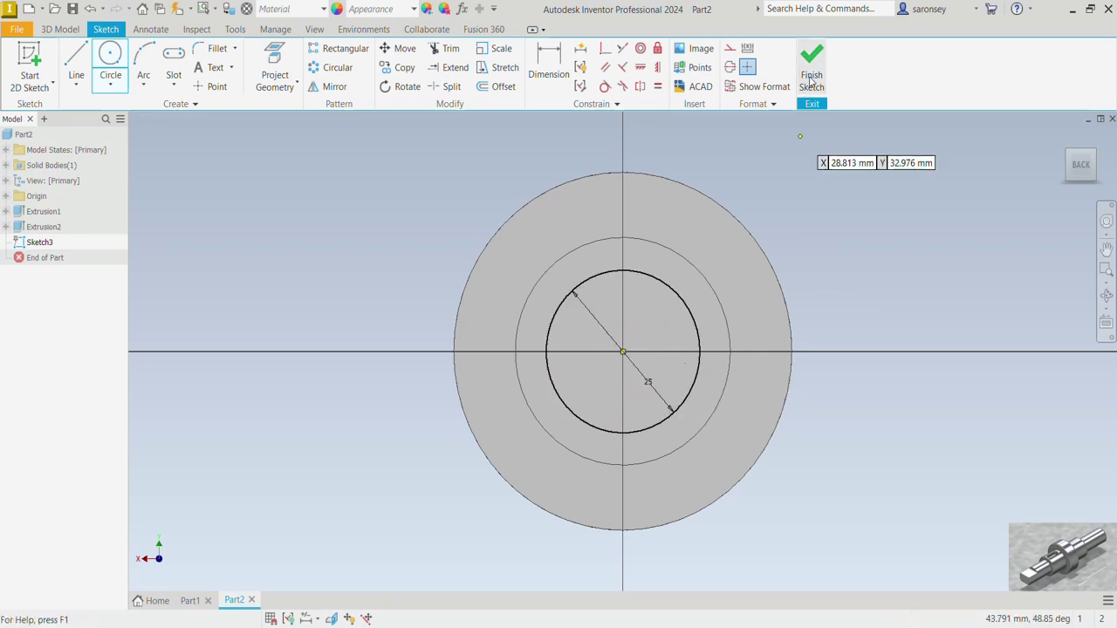
click(811, 59)
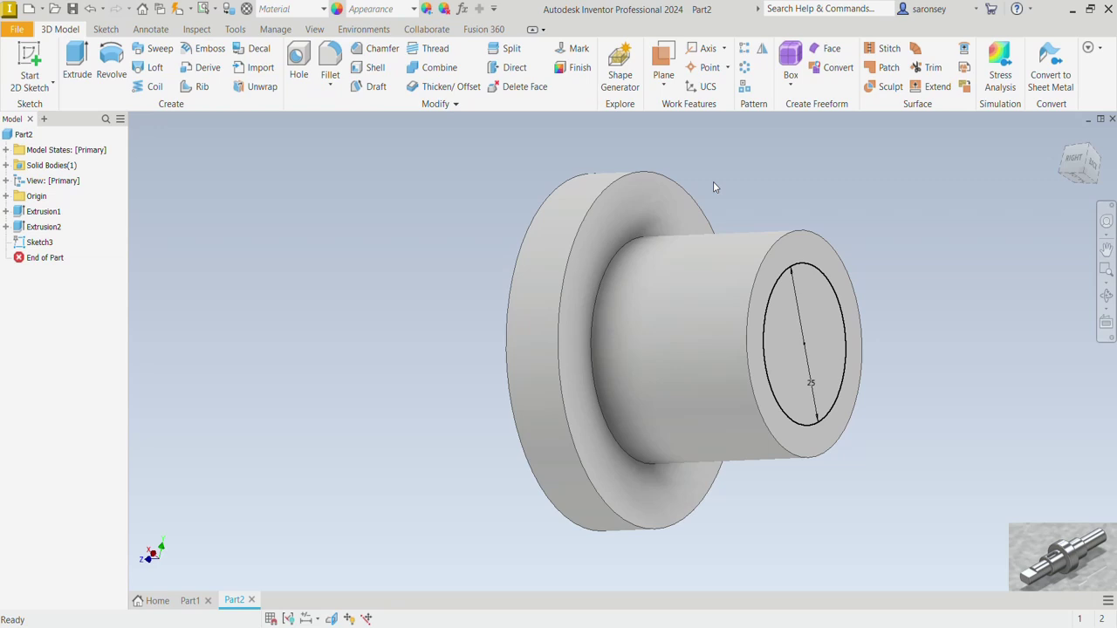
Extrude the 25 mm circle 50 mm outward from the 35 mm cylinder's end face, joined to the existing body.
click(77, 61)
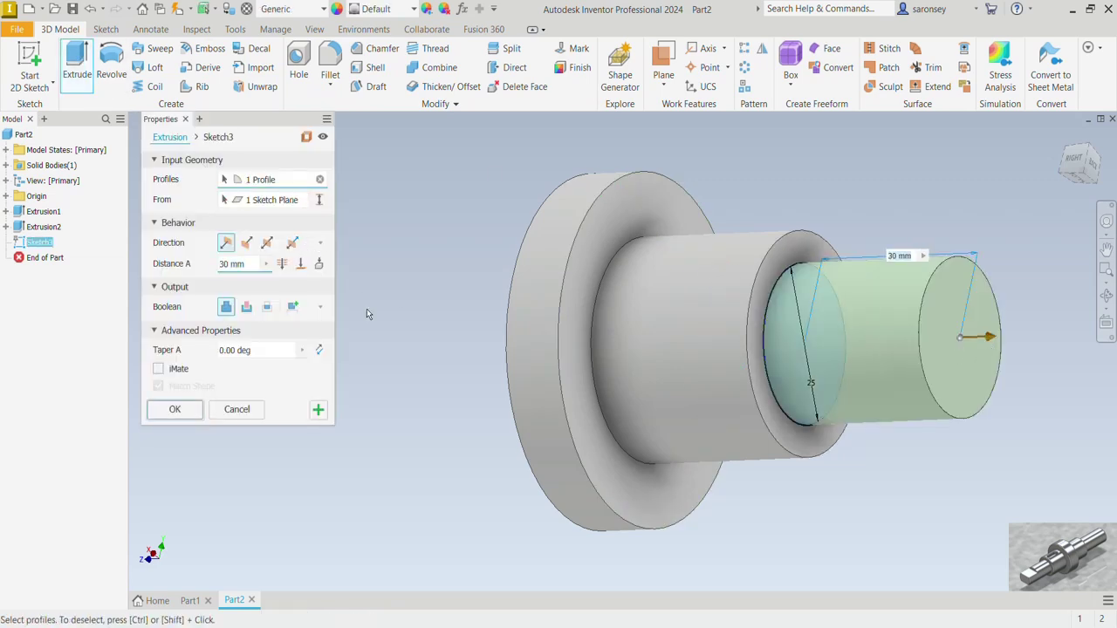
drag(252, 263, 212, 264)
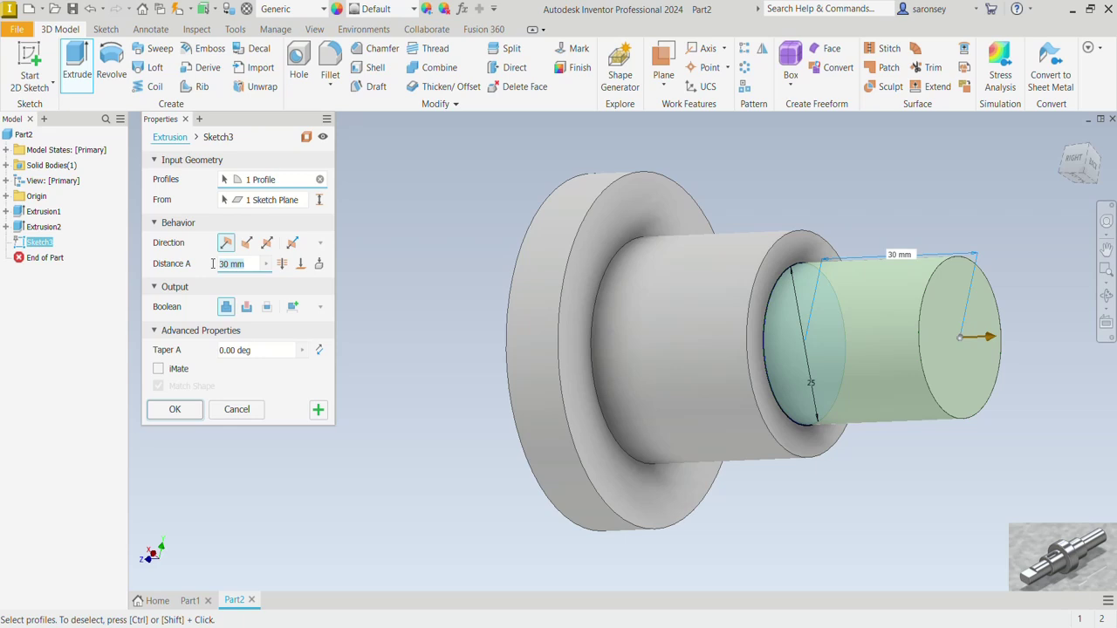
text(50)
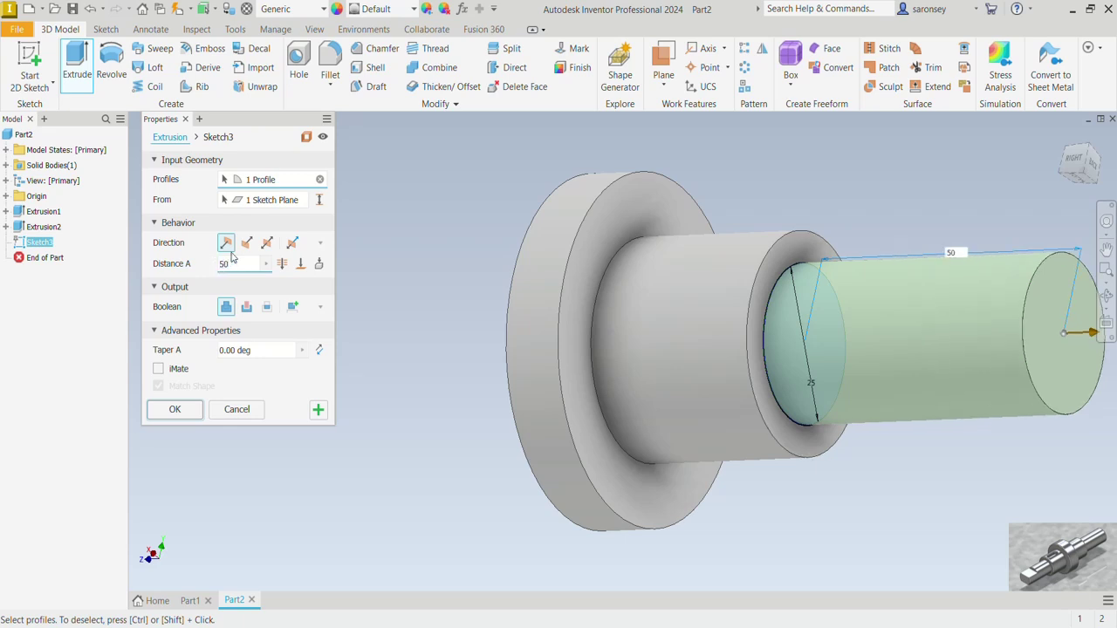
key(Return)
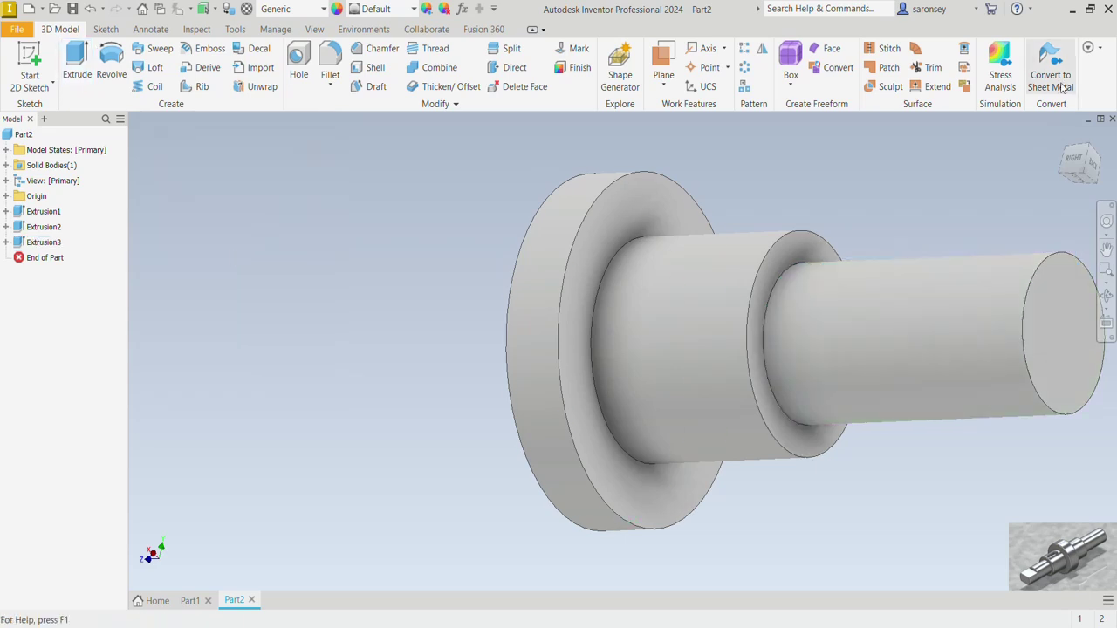
Mirror the disc and both cylinder extrusions about the origin XY plane to form the shaft's other half.
click(1063, 140)
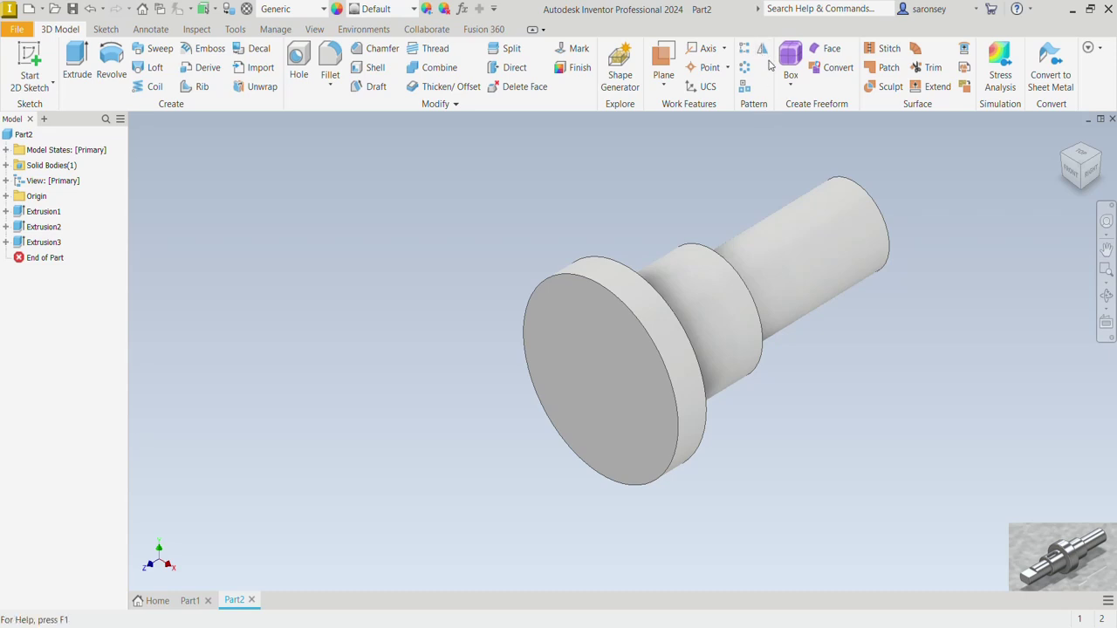
click(762, 51)
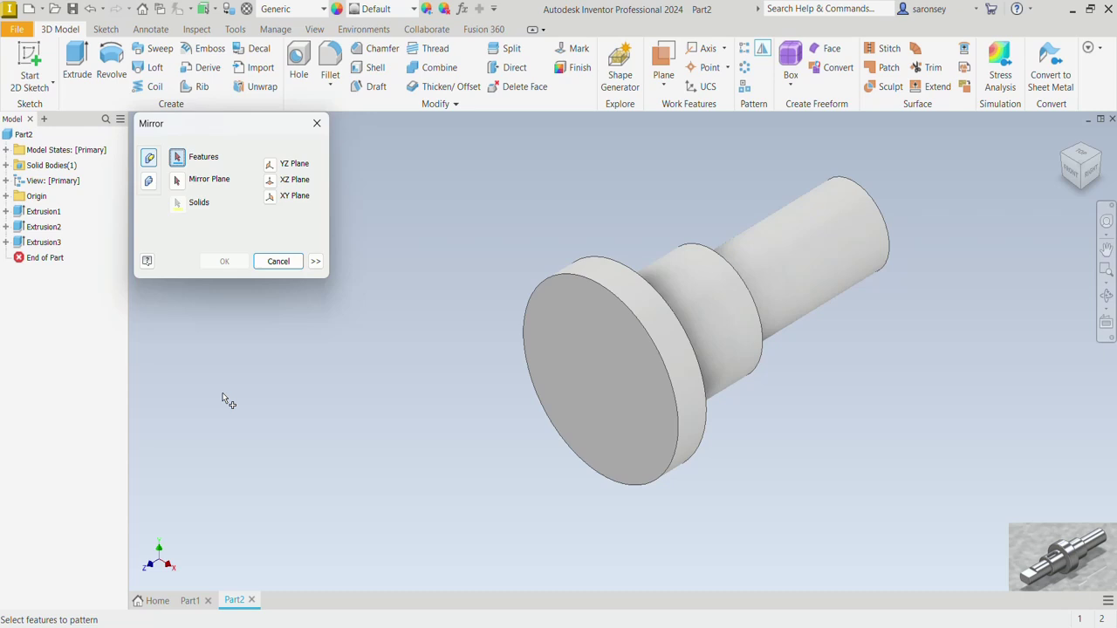
click(50, 212)
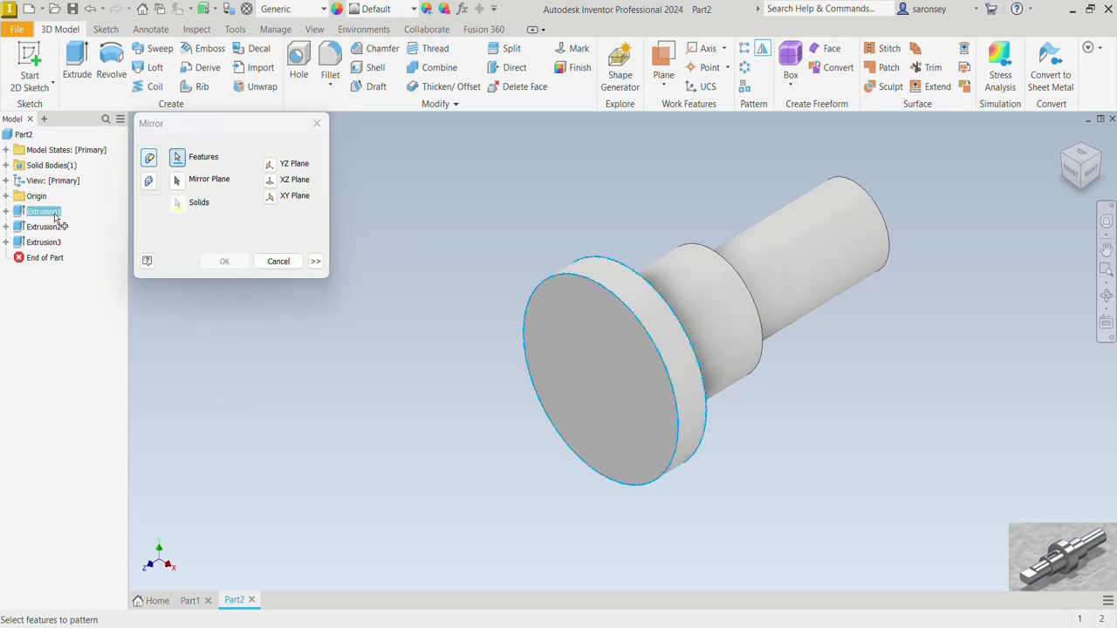
shift+click(44, 242)
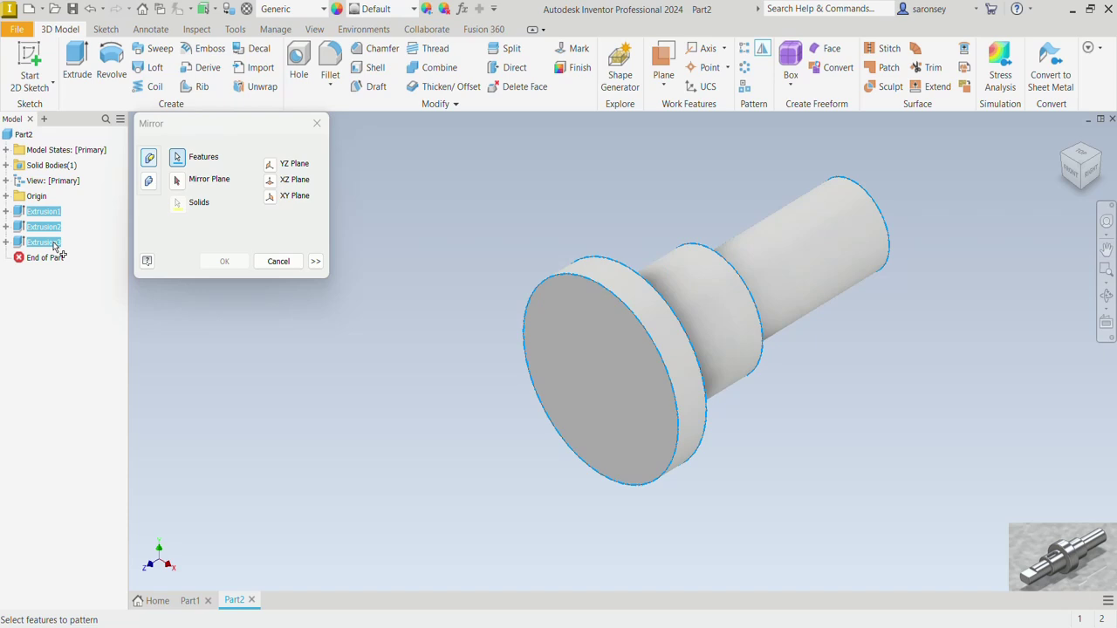
click(176, 185)
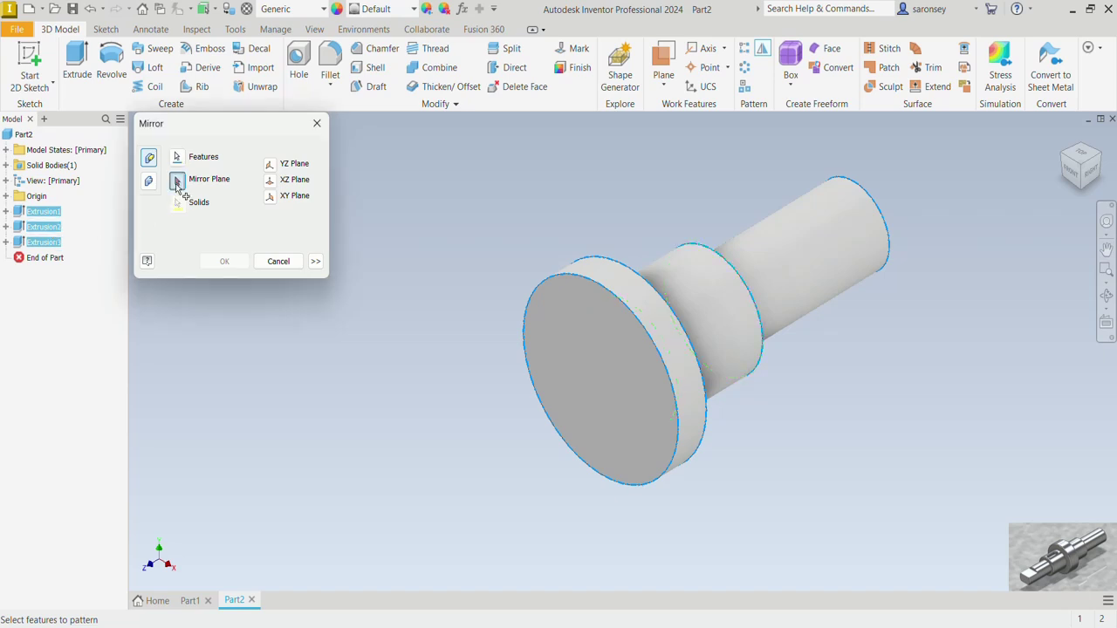
click(271, 181)
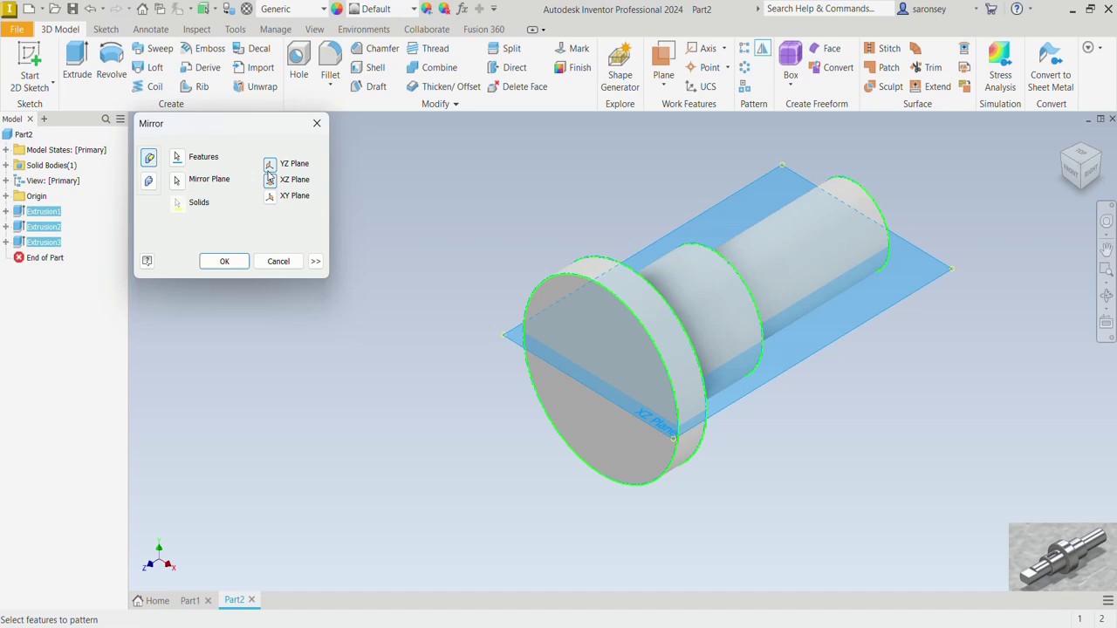
click(269, 166)
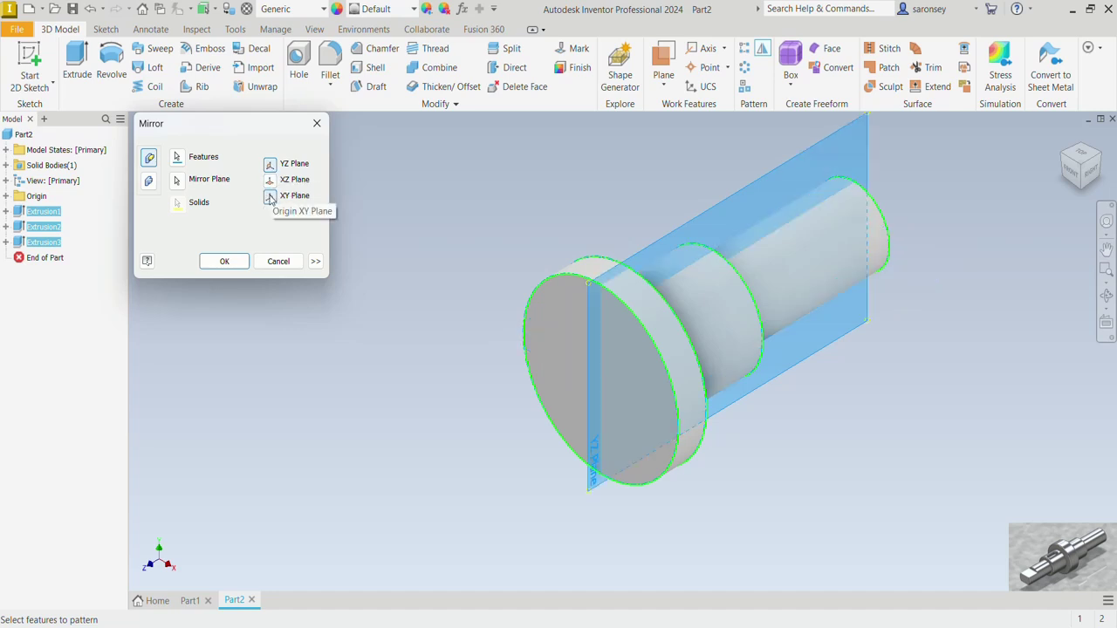
click(270, 197)
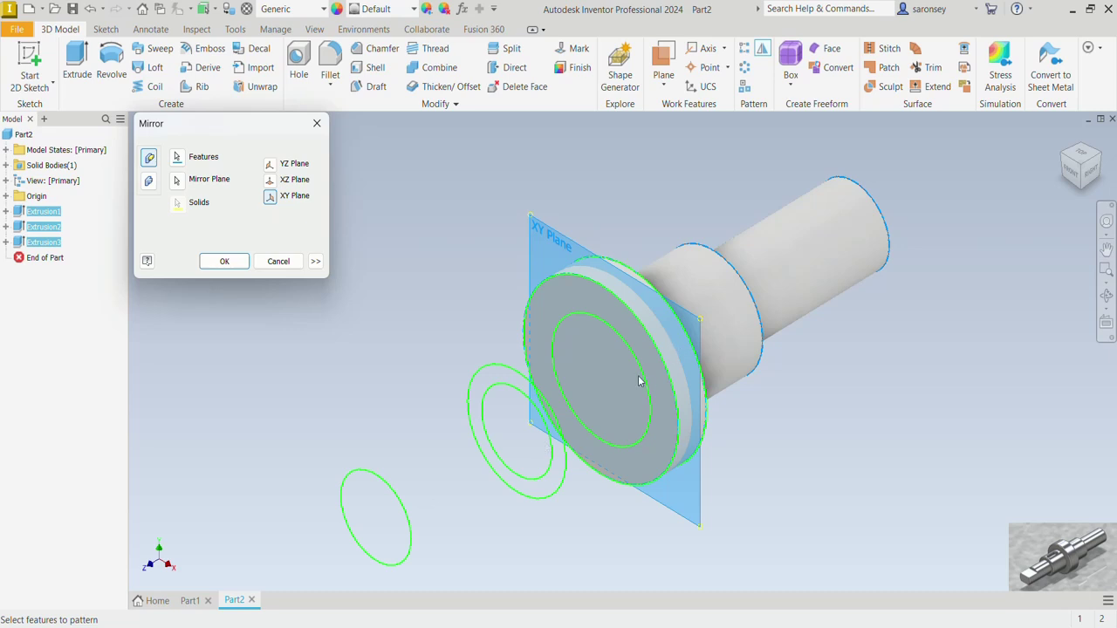
click(207, 262)
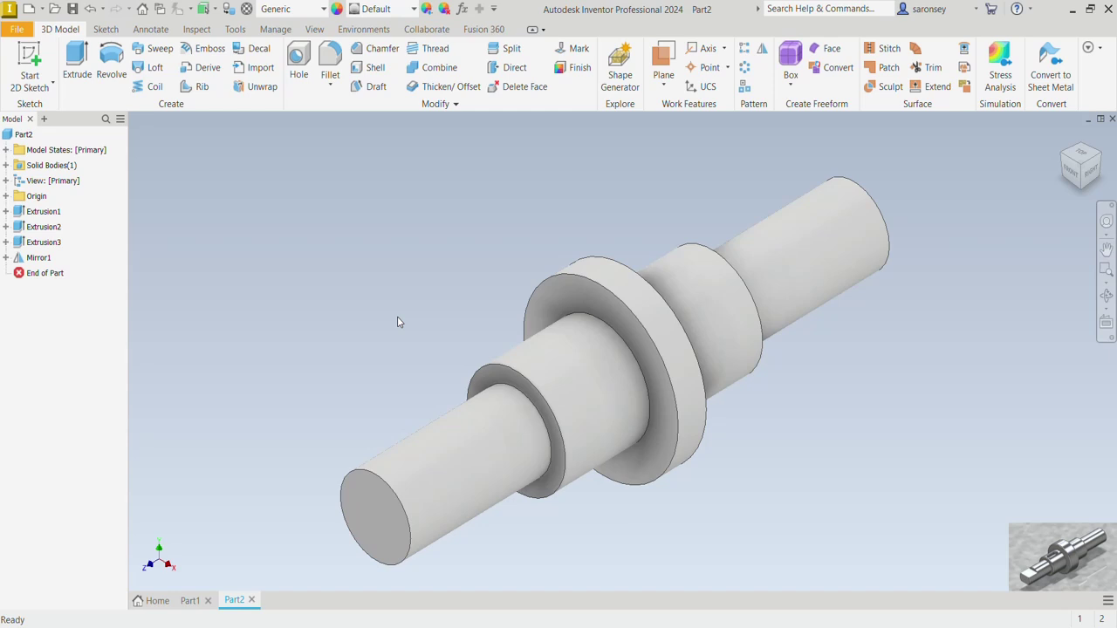
Fillet the six outer circular edges of the collar, the 35 mm journals and the shaft ends with a 2 mm radius.
shift+middle_drag(894, 451, 959, 224)
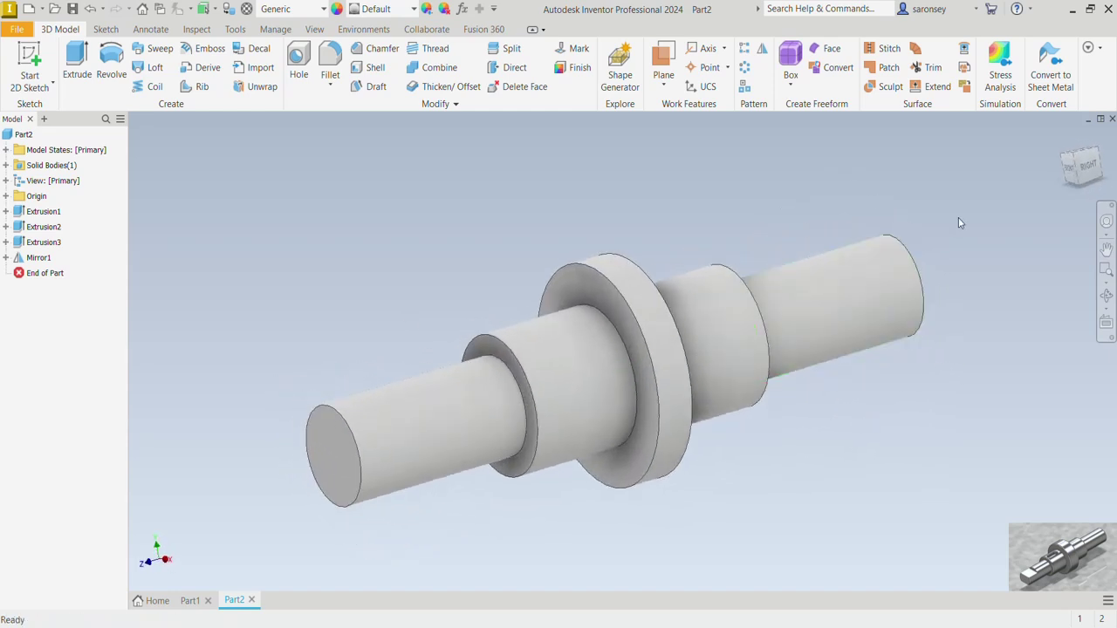
click(1062, 148)
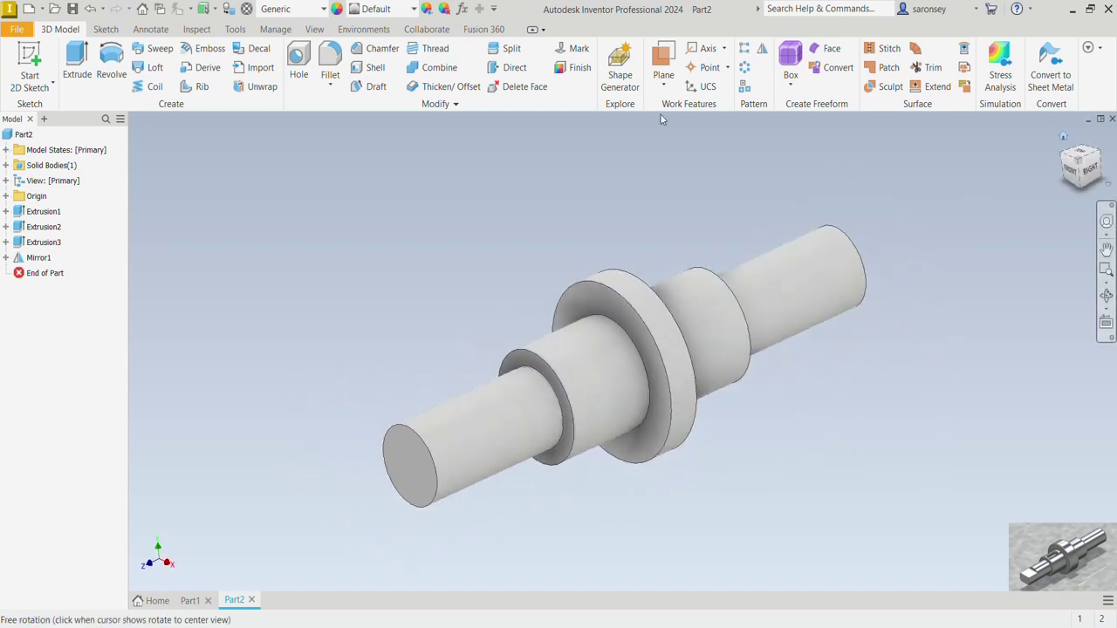
click(336, 57)
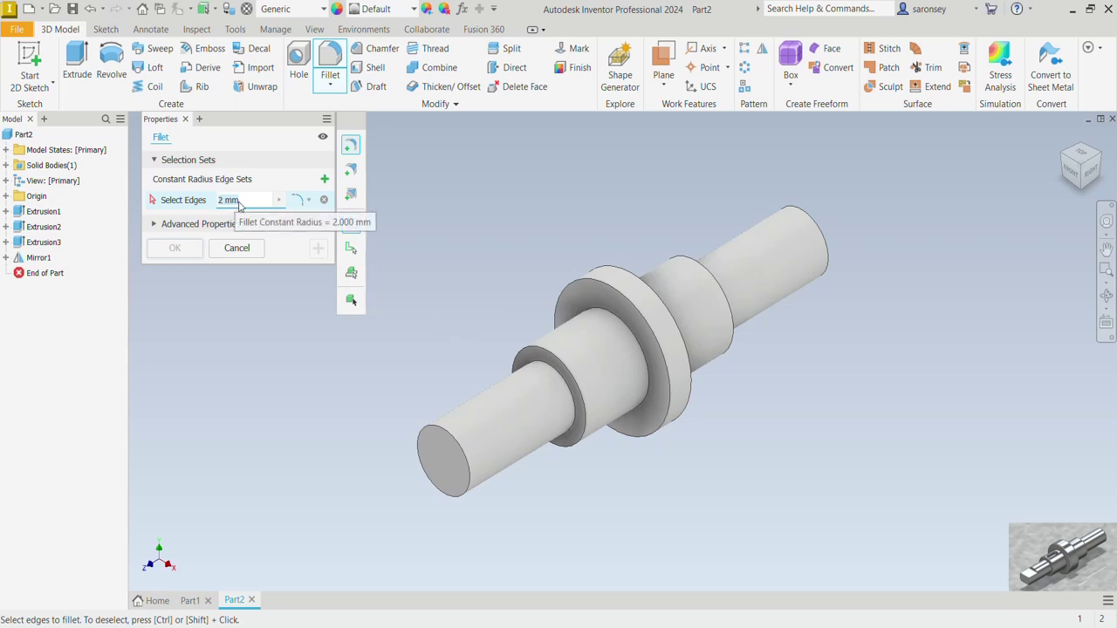
click(456, 441)
click(560, 365)
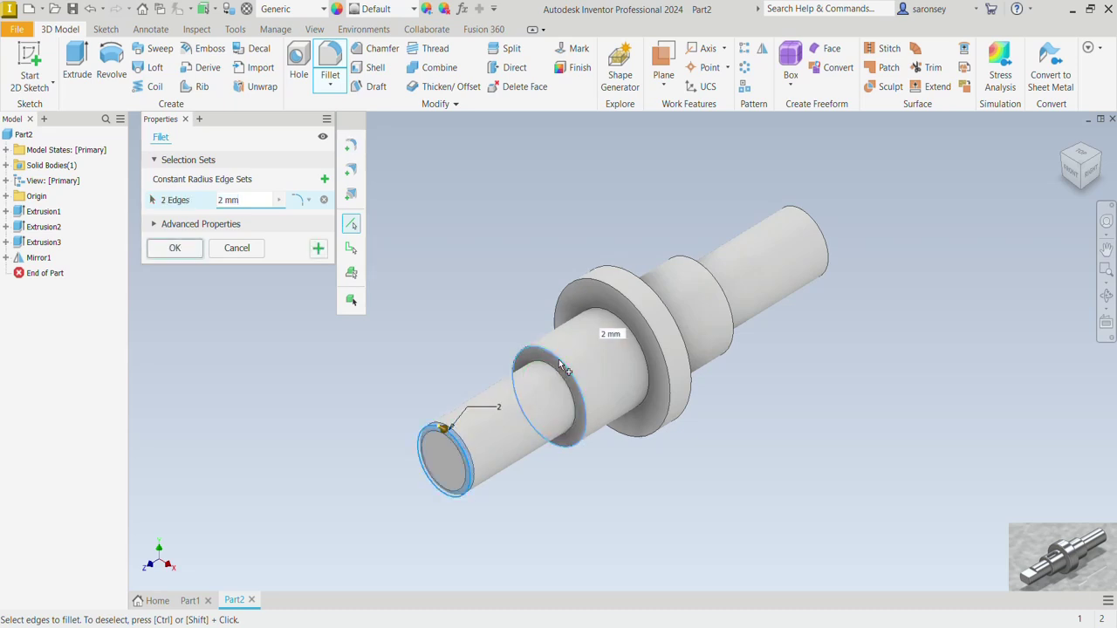
click(642, 317)
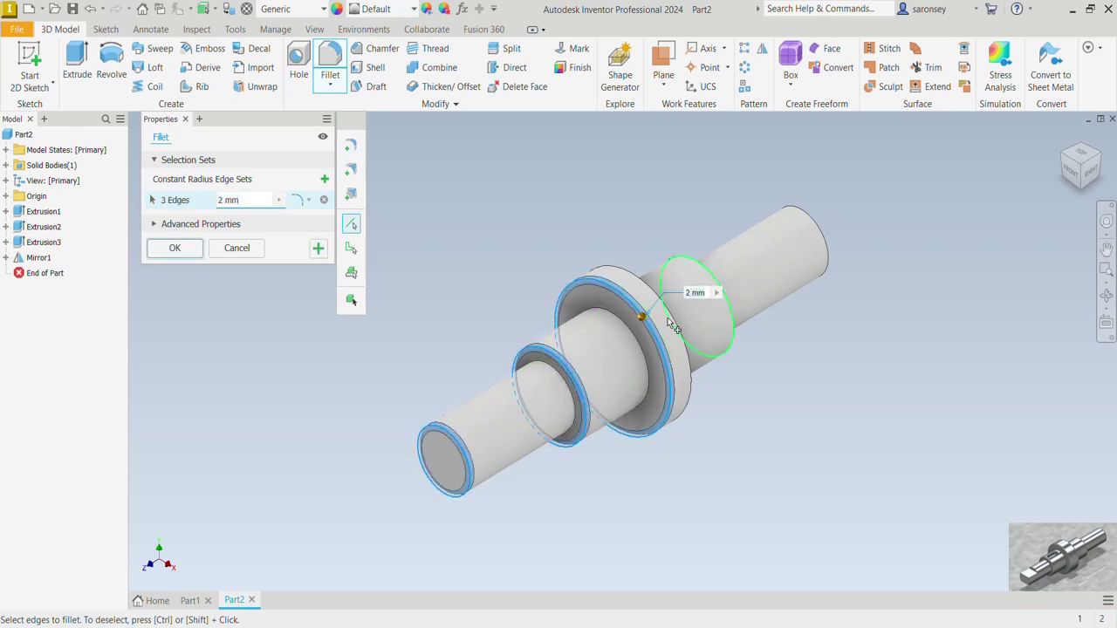
click(670, 325)
click(713, 283)
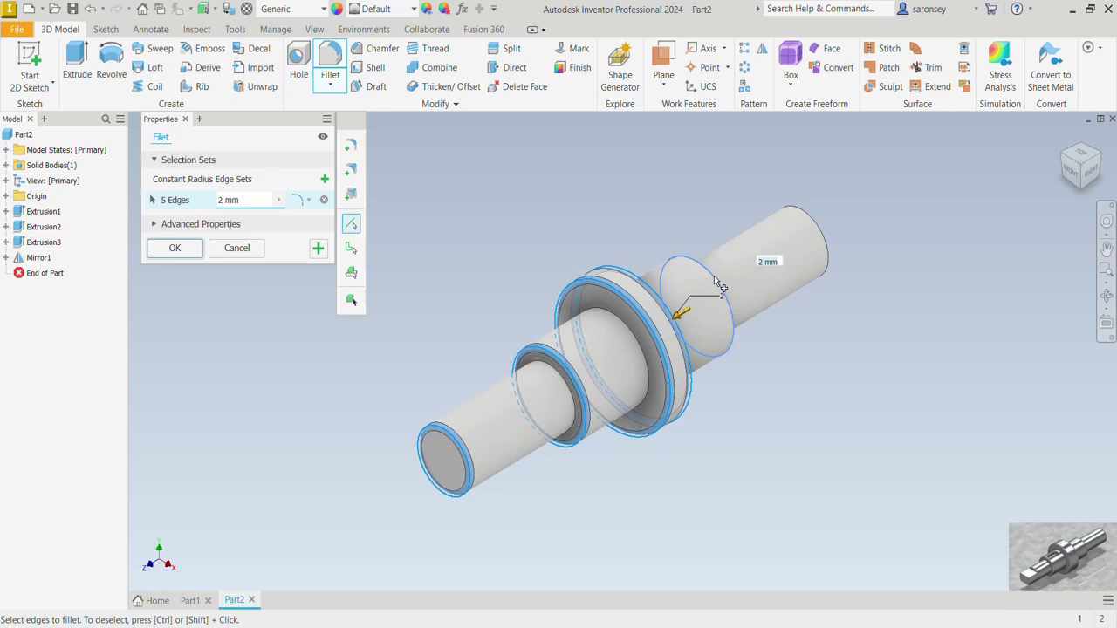
click(814, 225)
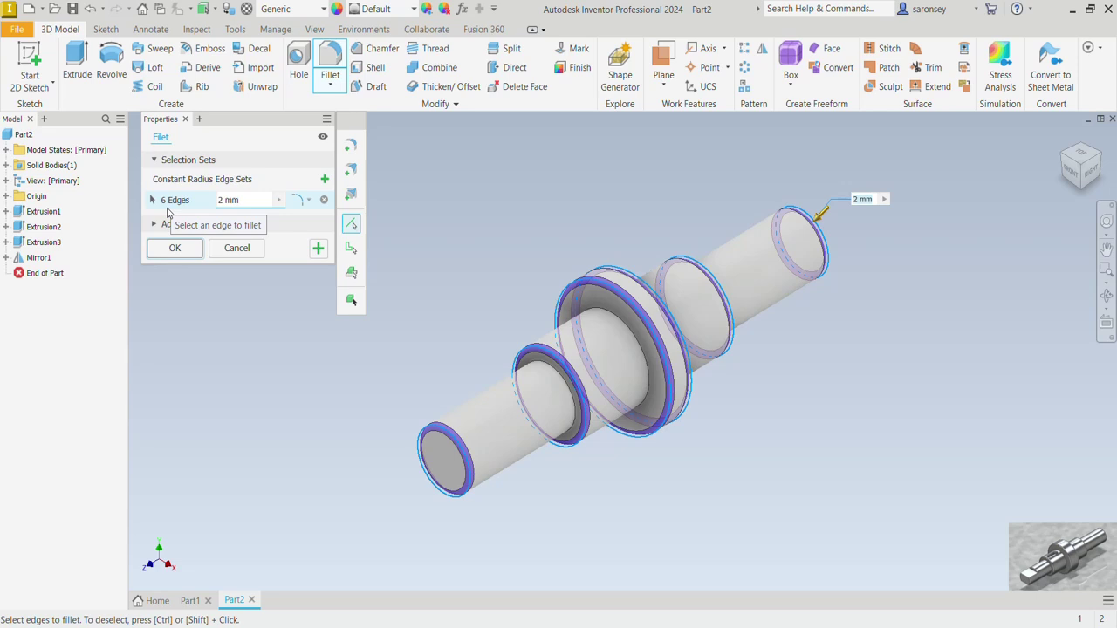
click(189, 249)
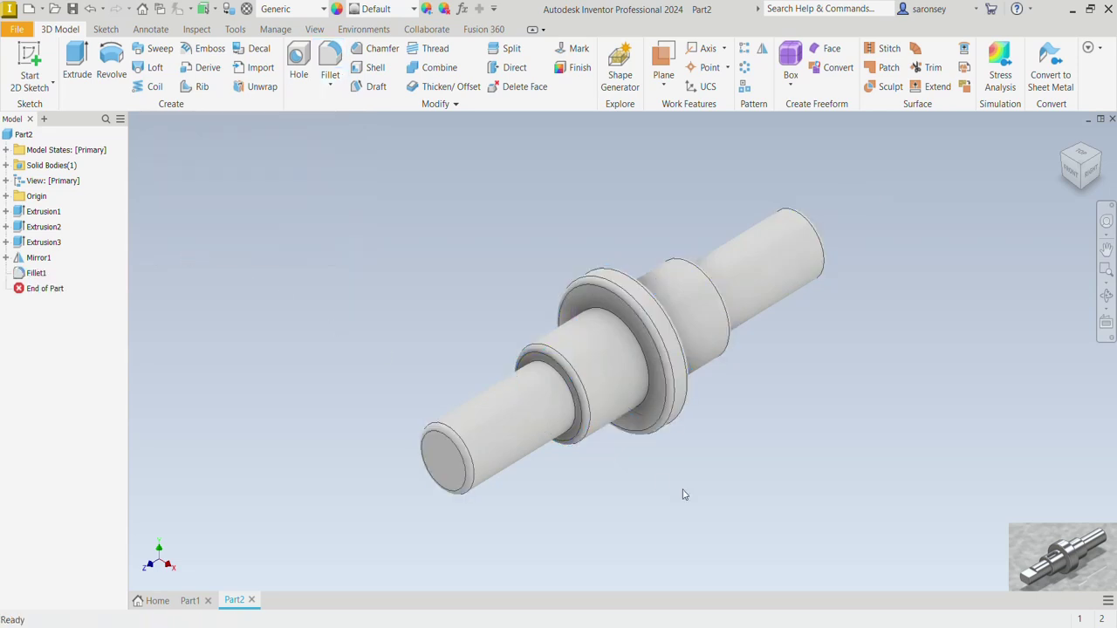
Edit the central collar's extrusion and set its symmetric total distance to 20 mm.
scroll(683, 495, up, 2)
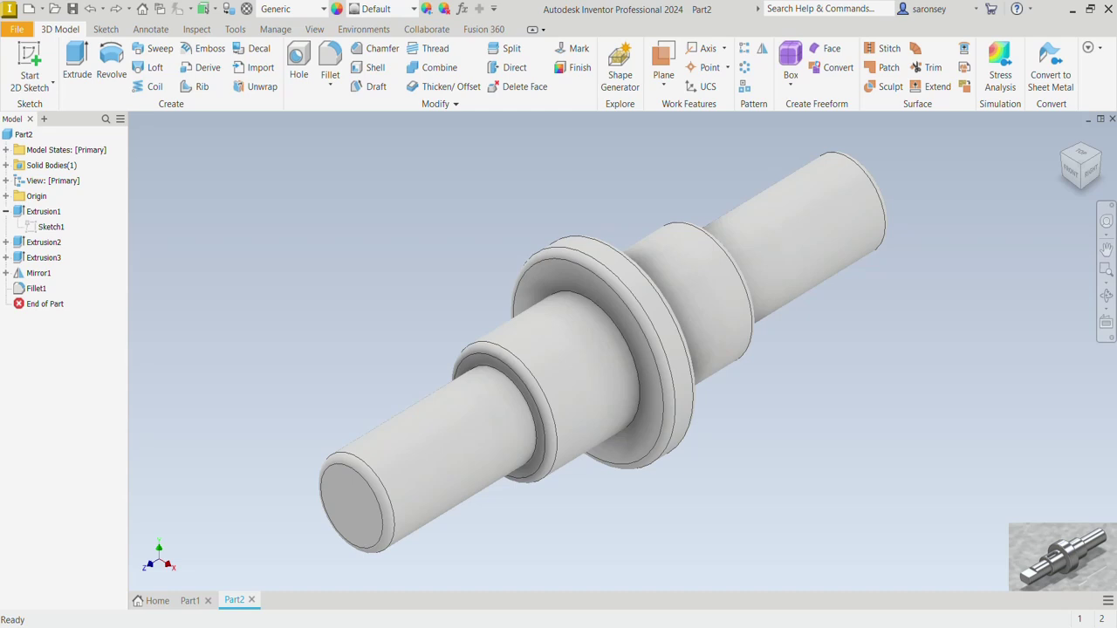
click(6, 212)
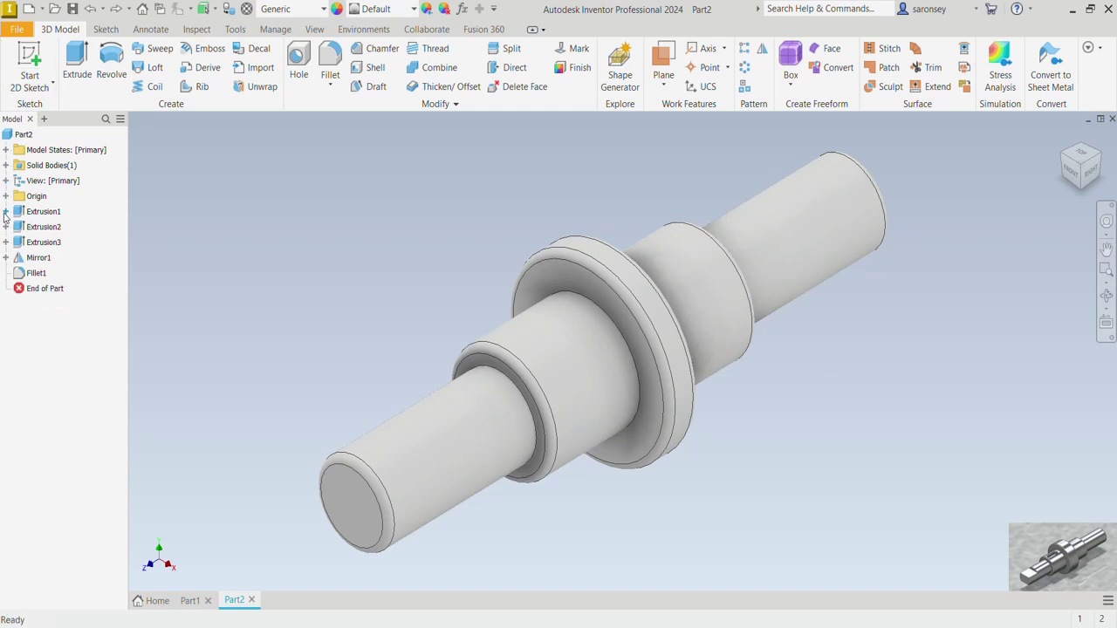
click(6, 212)
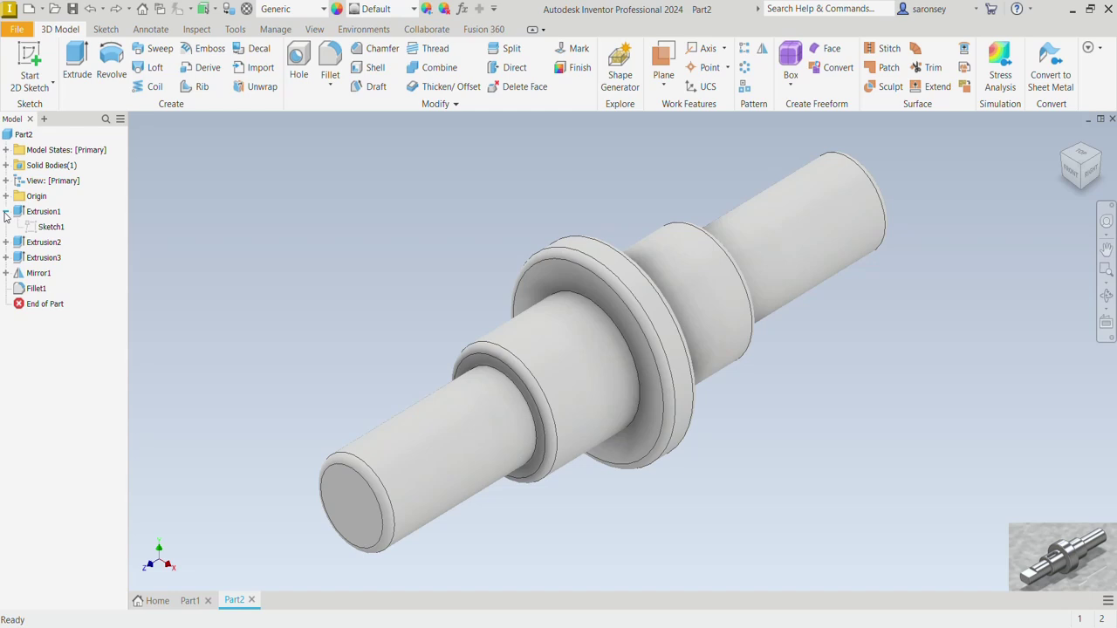
click(6, 212)
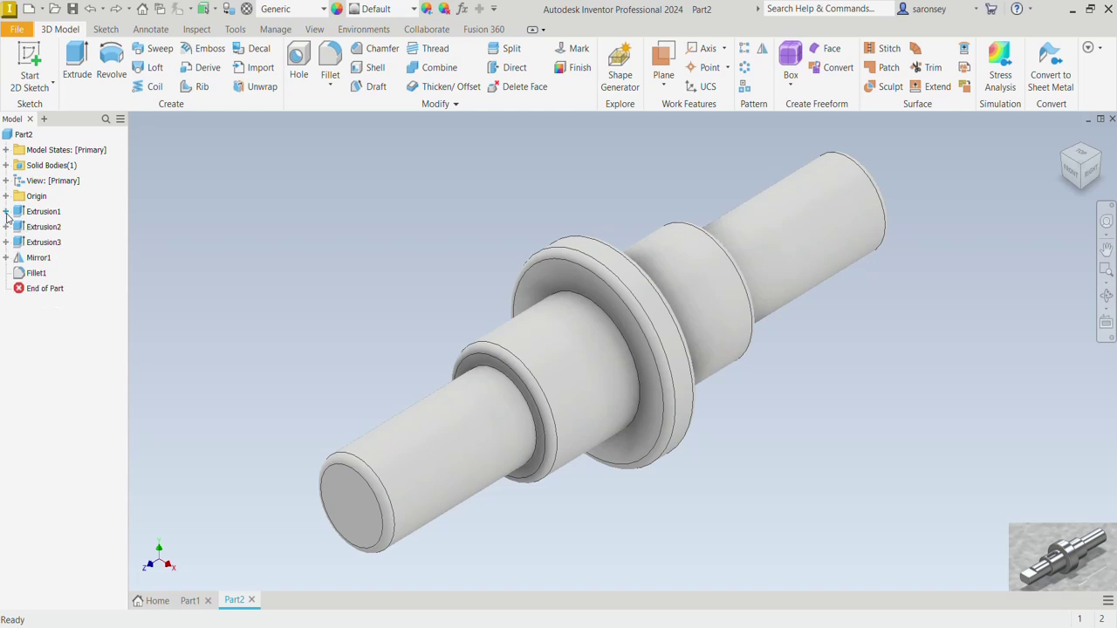
click(48, 215)
right_click(50, 219)
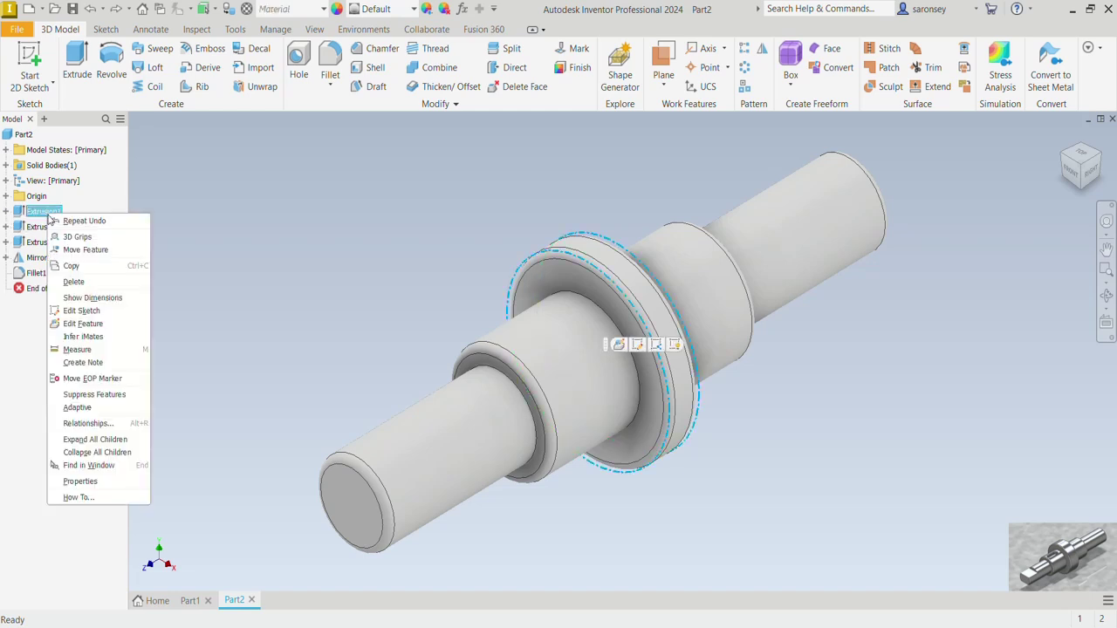
click(104, 326)
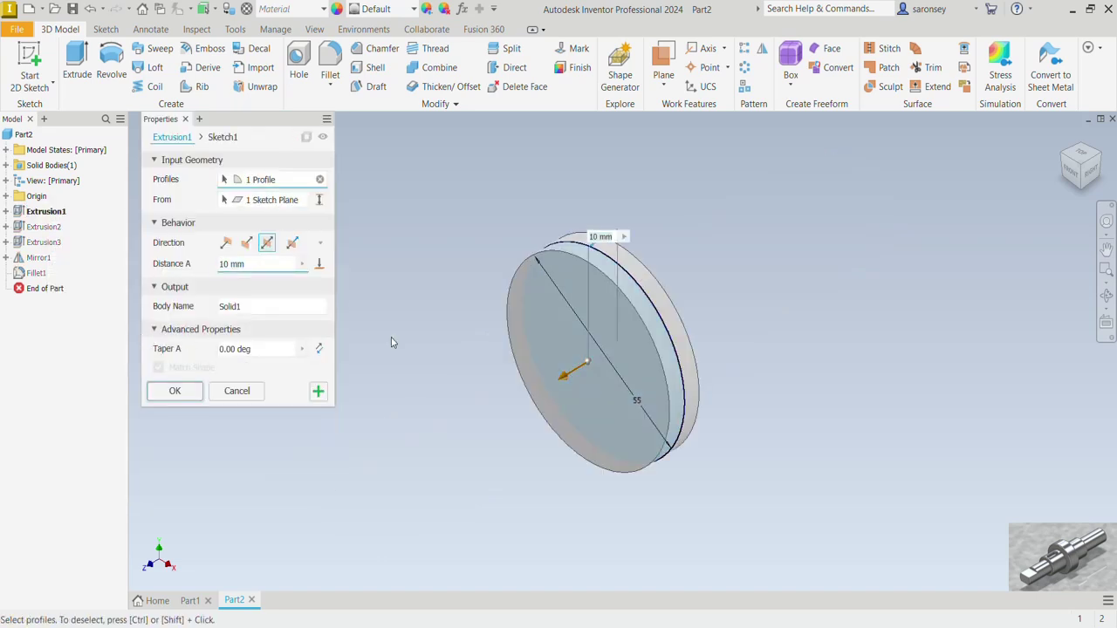
click(254, 266)
text(2)
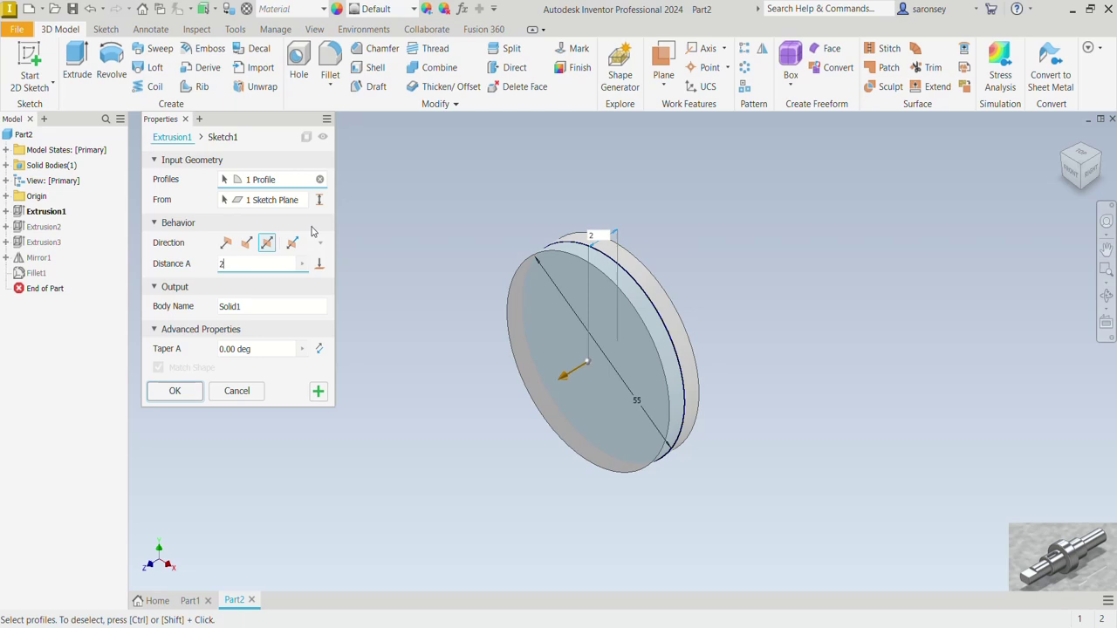
text(0)
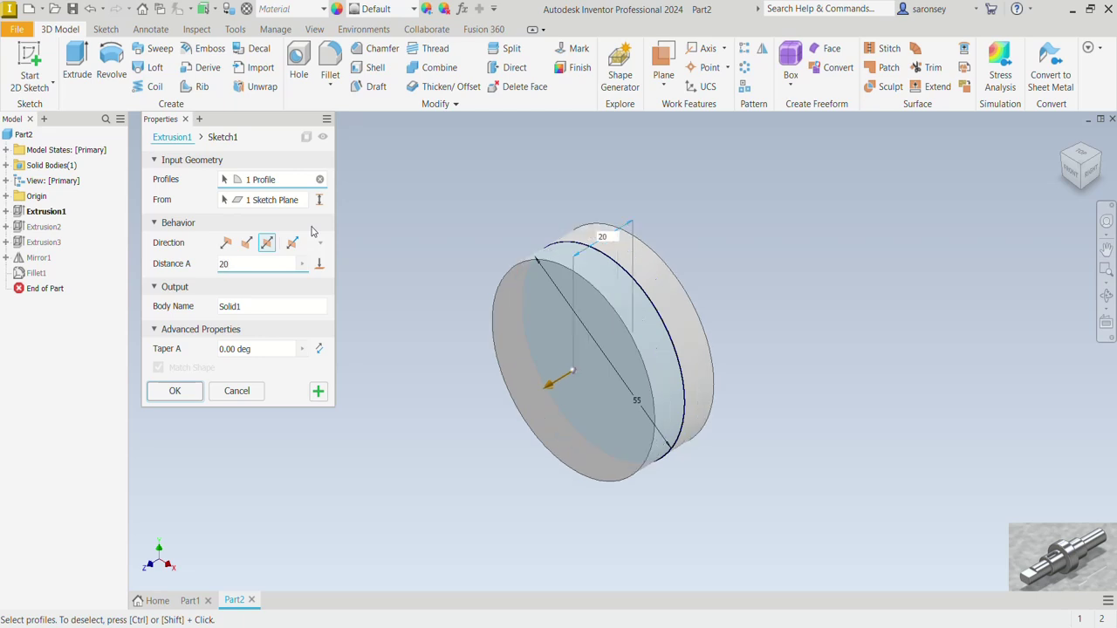
click(182, 392)
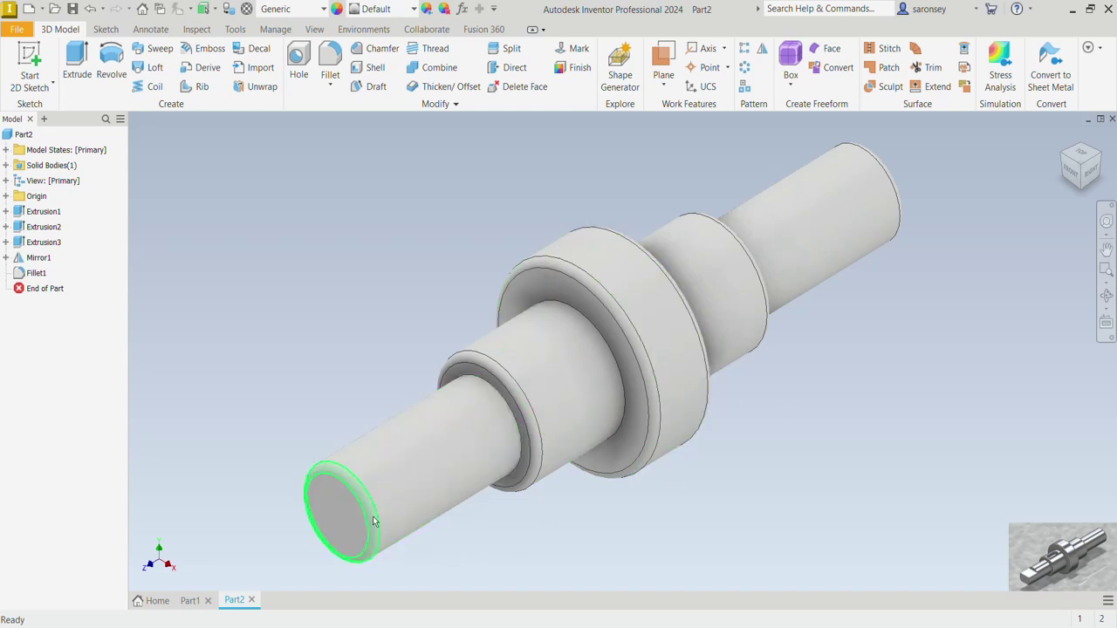
Start a sketch on the shaft's near end face and draw a two-point rectangle about 49 mm wide across its upper half.
click(342, 520)
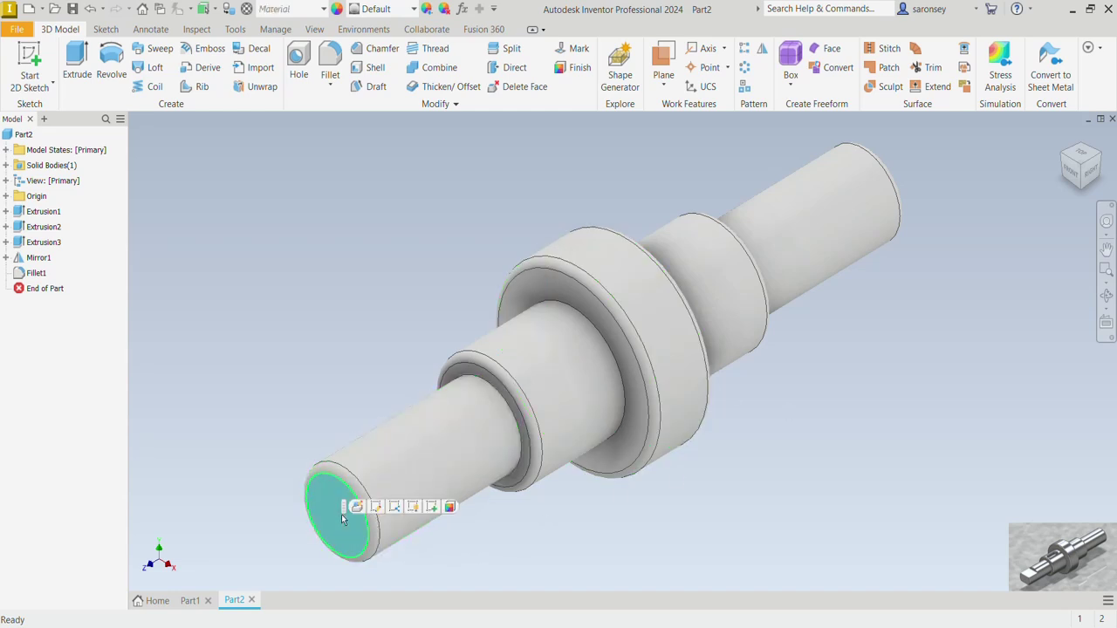
click(428, 507)
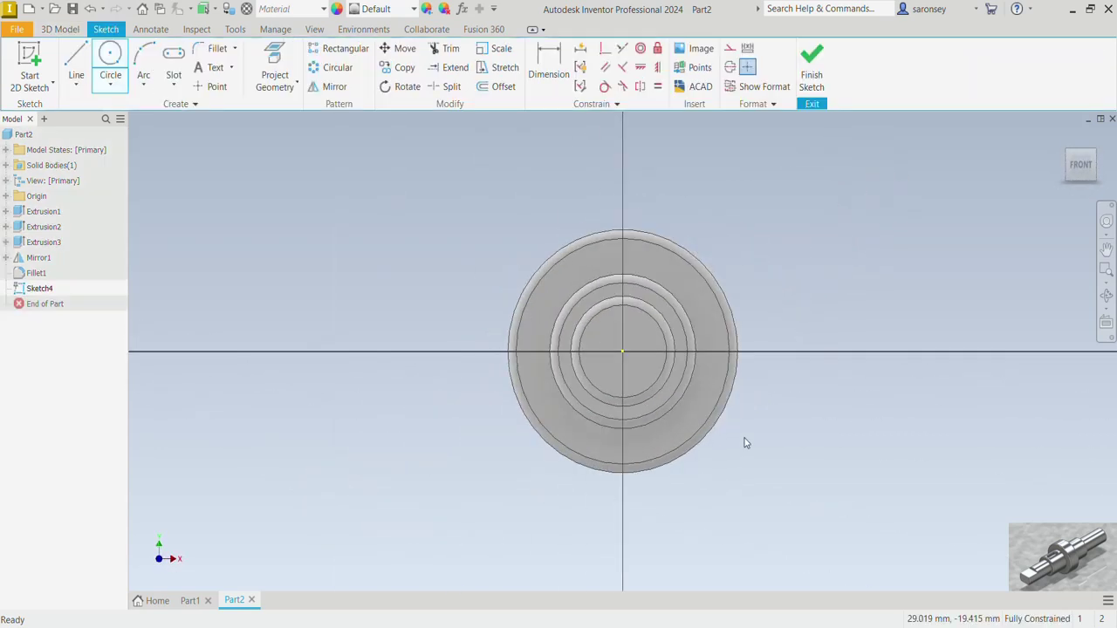
click(176, 87)
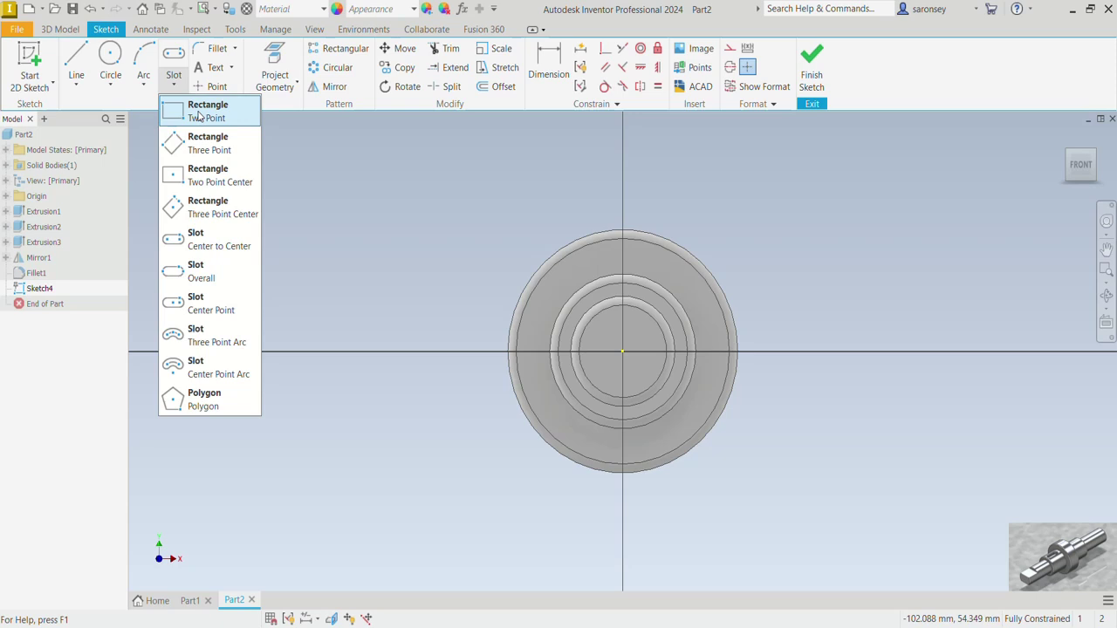
click(199, 114)
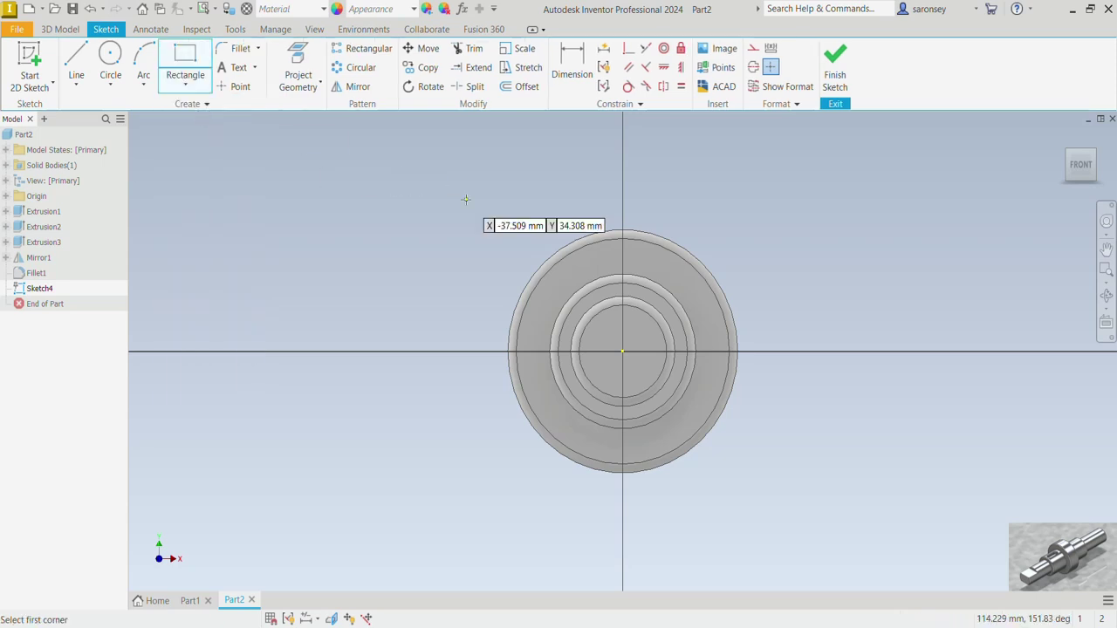
click(546, 299)
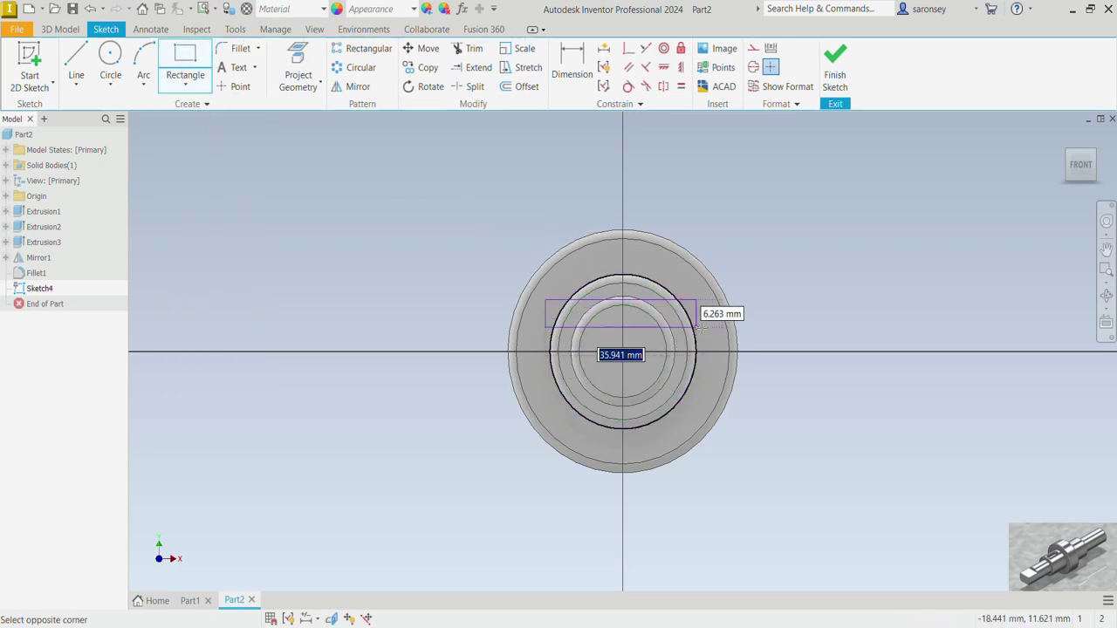
click(752, 339)
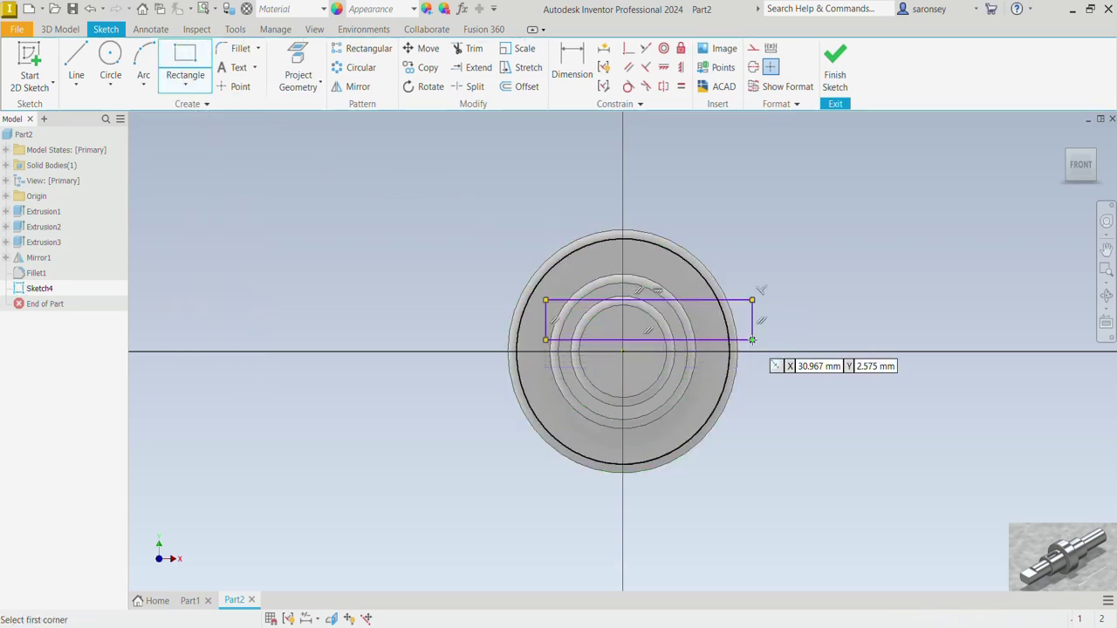
Dimension the rectangle 35 mm wide and 7.5 mm high.
click(572, 66)
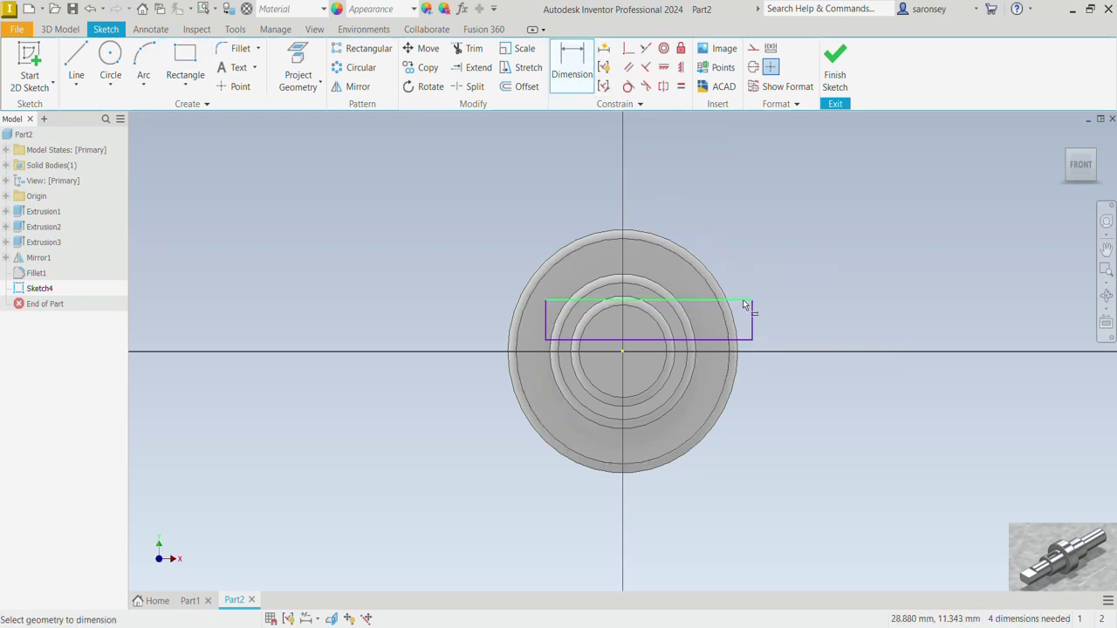
click(743, 303)
click(731, 217)
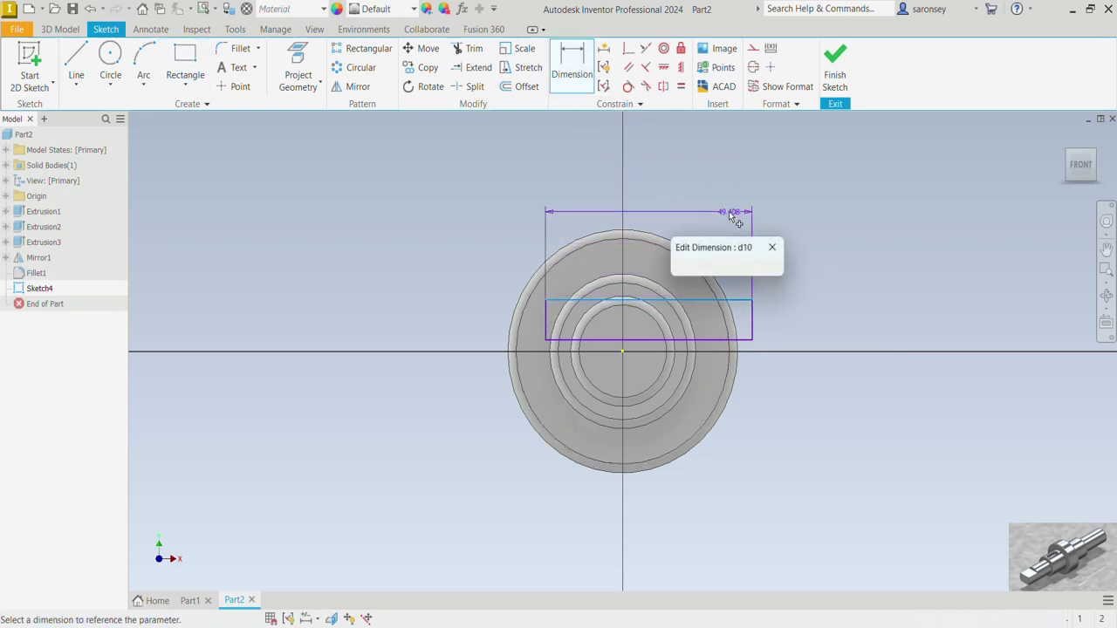
text(35)
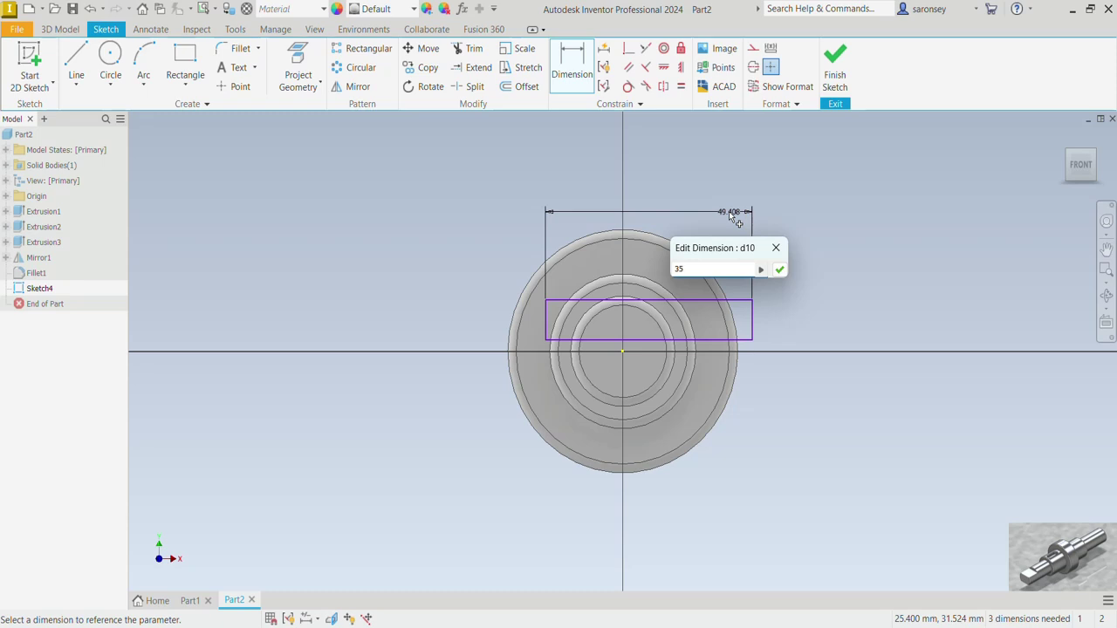
key(Return)
click(715, 327)
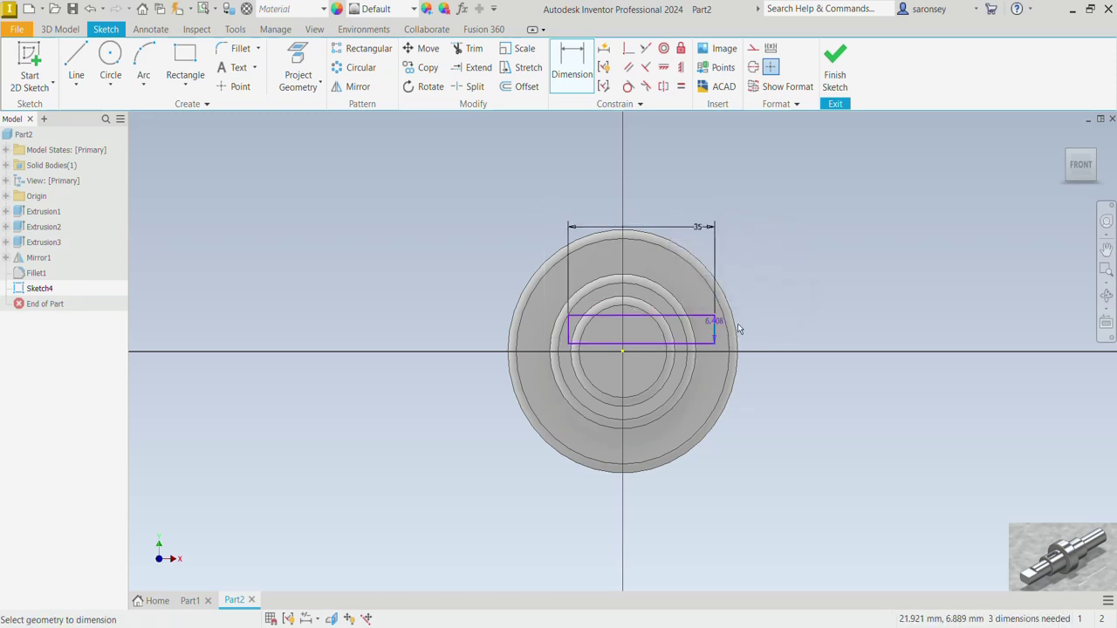
click(762, 324)
text(7)
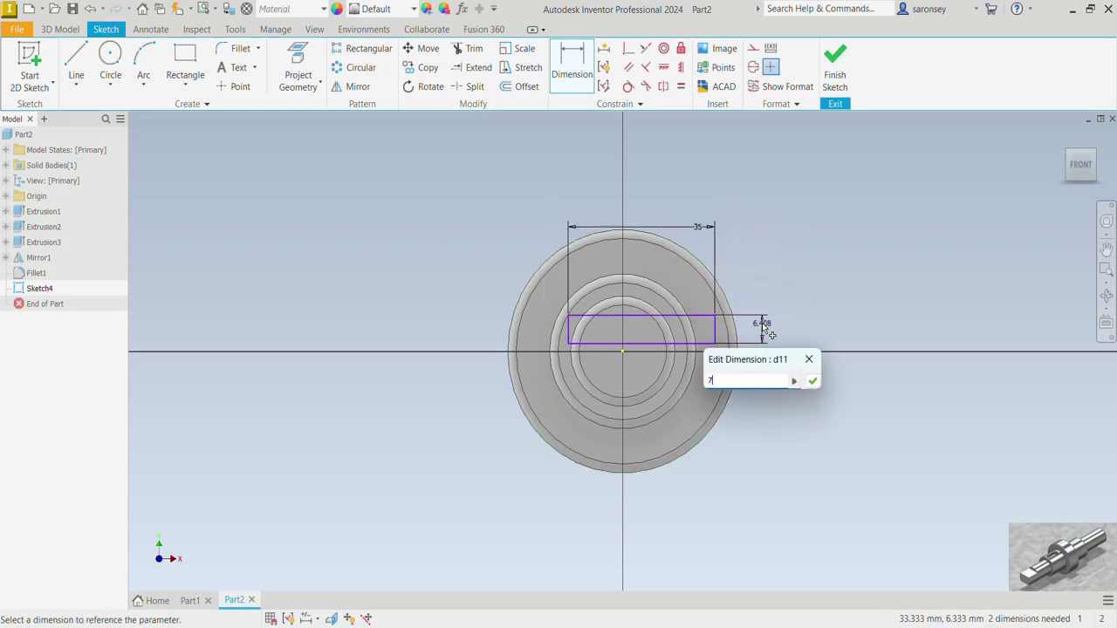
text(.5)
key(Return)
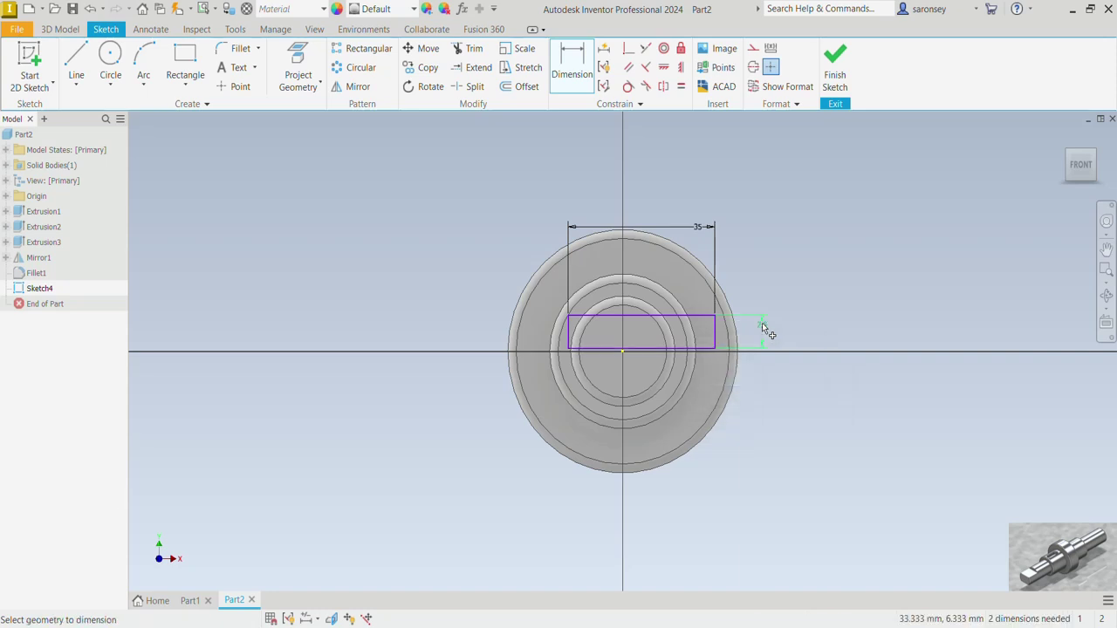
Dimension the rectangle's lower edge 7.5 mm above the sketch origin.
scroll(672, 349, down, 3)
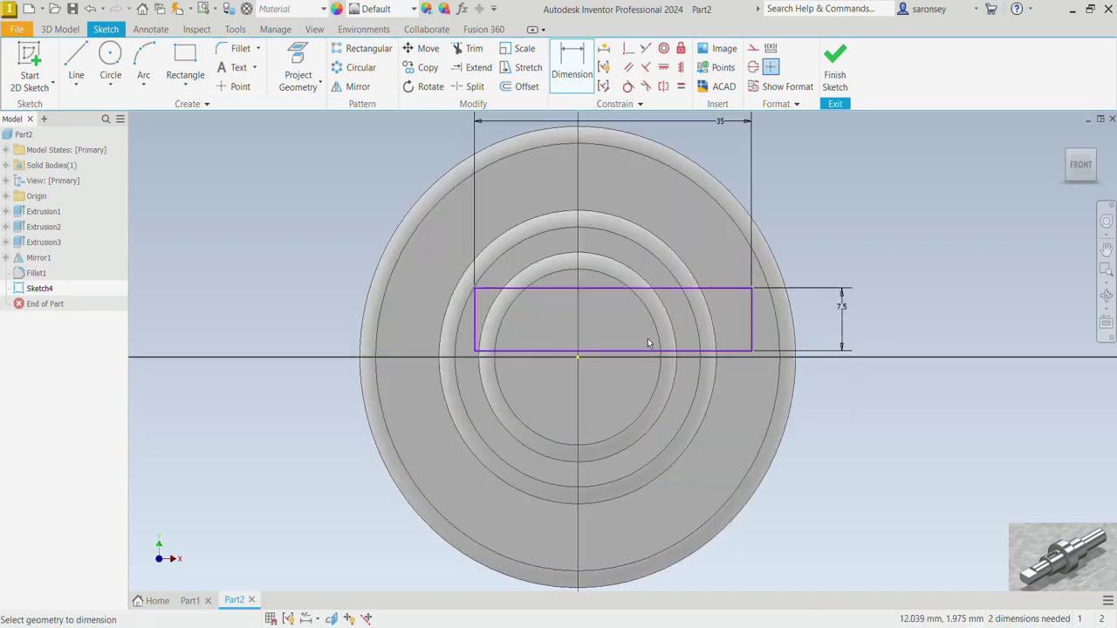
click(576, 357)
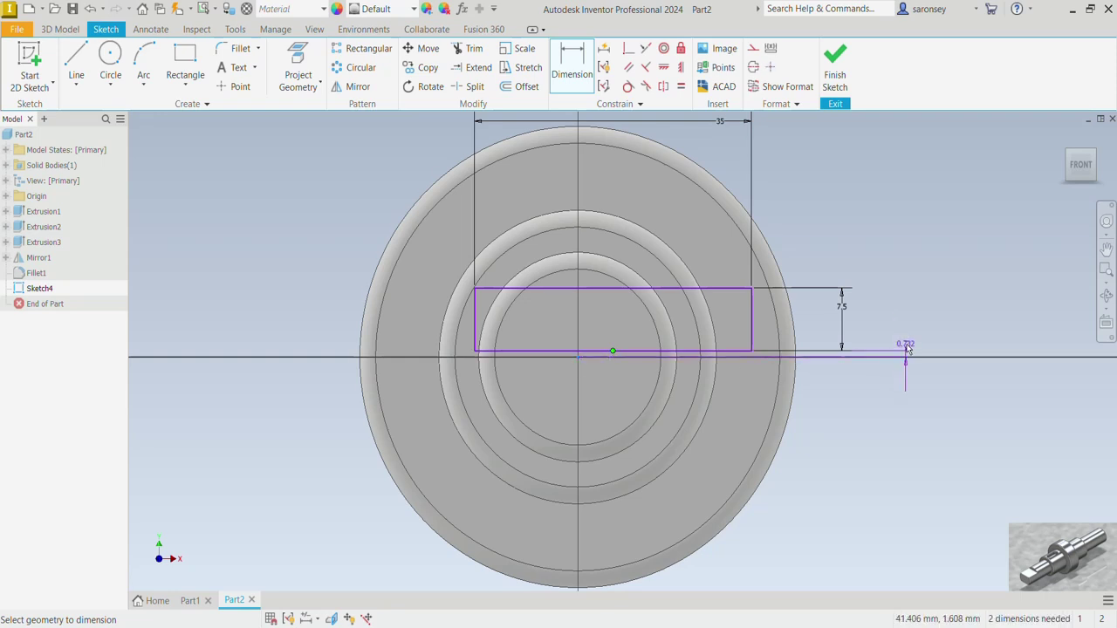
click(906, 348)
text(7.)
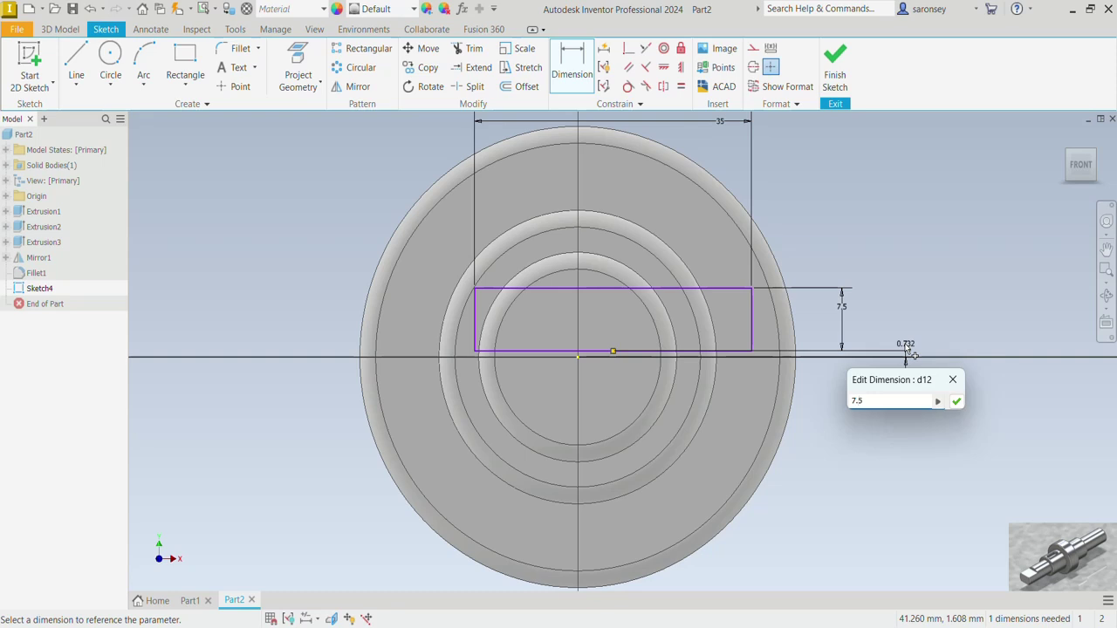
text(5)
key(Return)
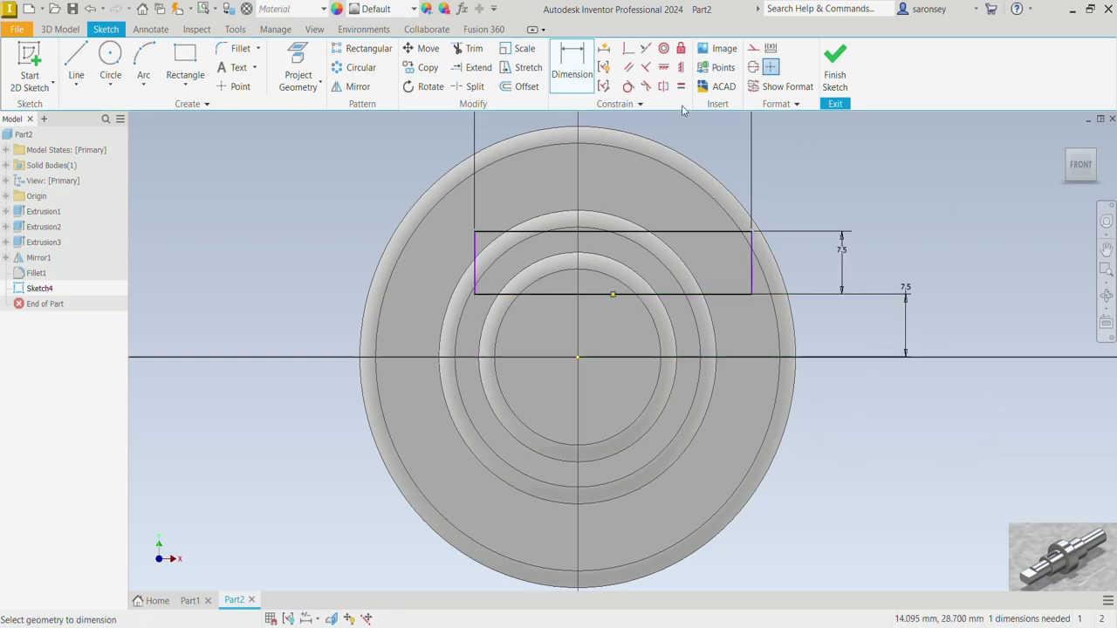
Align the midpoint of the rectangle's lower edge vertically with the origin and finish the sketch.
click(682, 69)
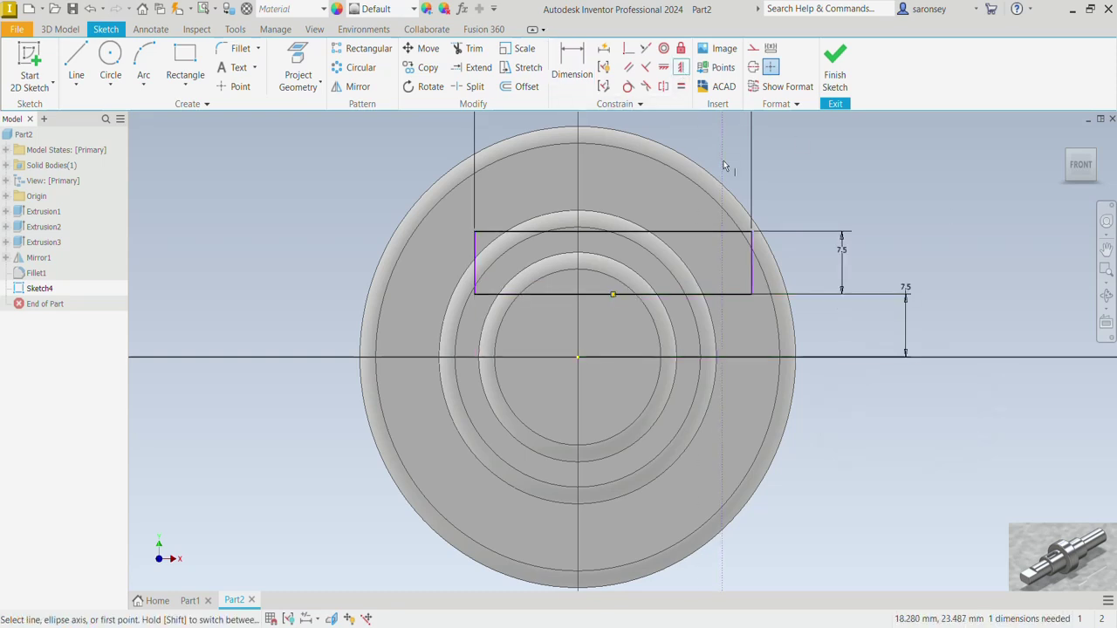
click(613, 294)
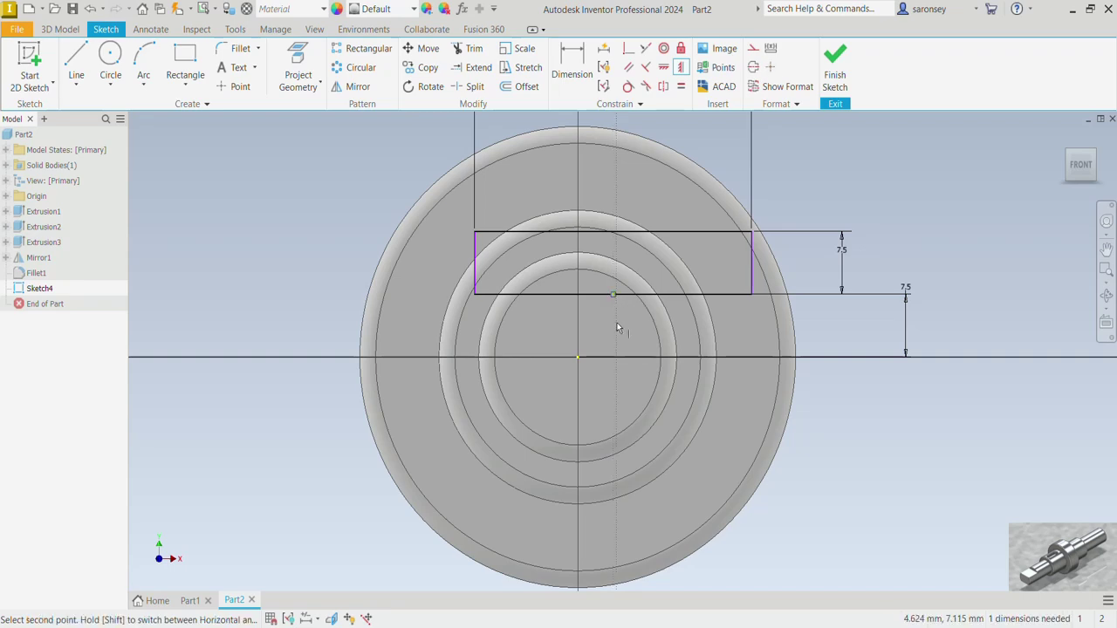
click(578, 356)
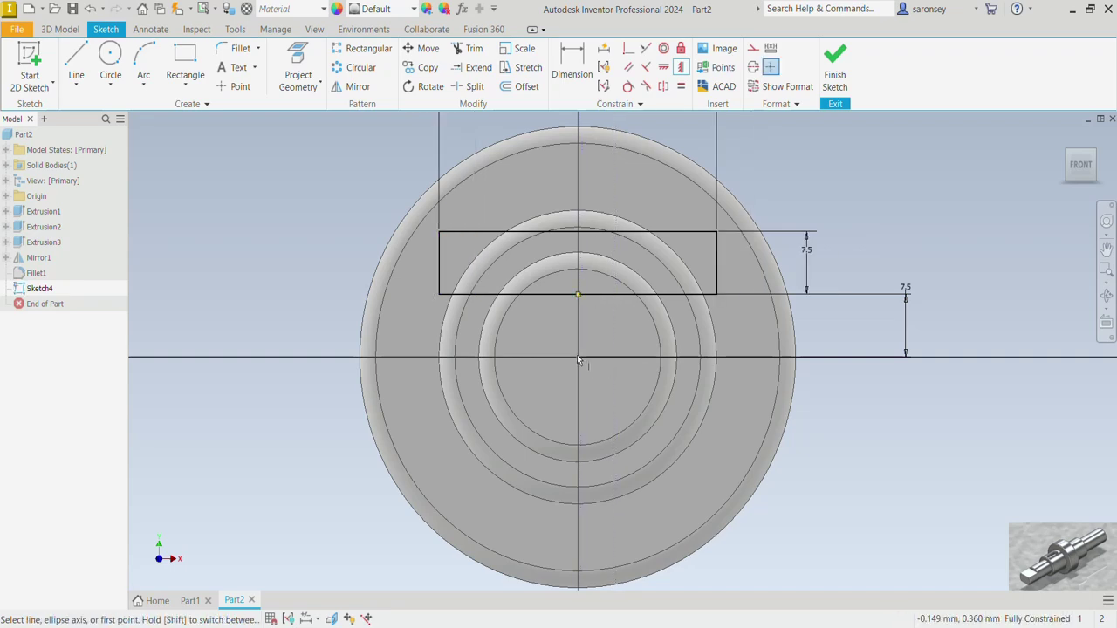
click(835, 65)
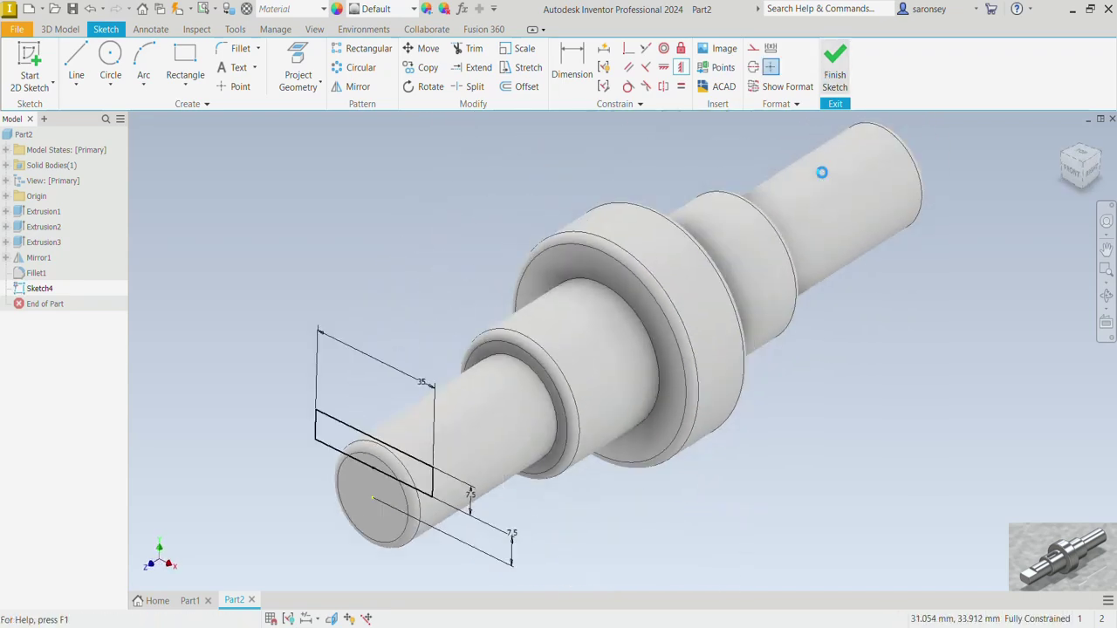
Extrude the rectangle 20 mm into the shaft as a cut to form a flat on its end.
click(77, 63)
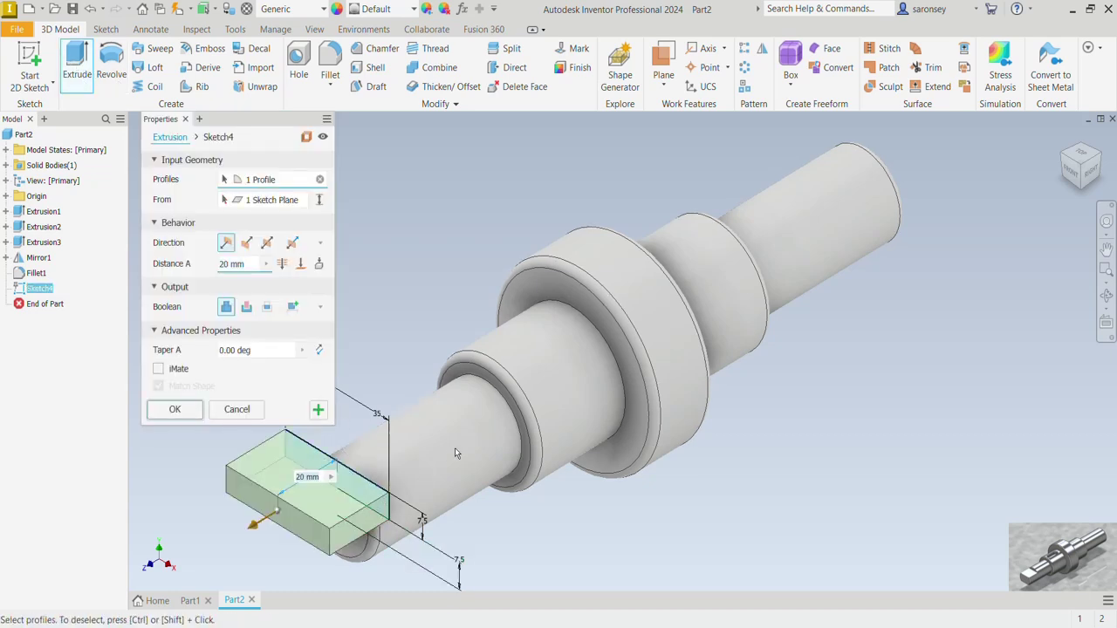
middle_drag(455, 448, 571, 413)
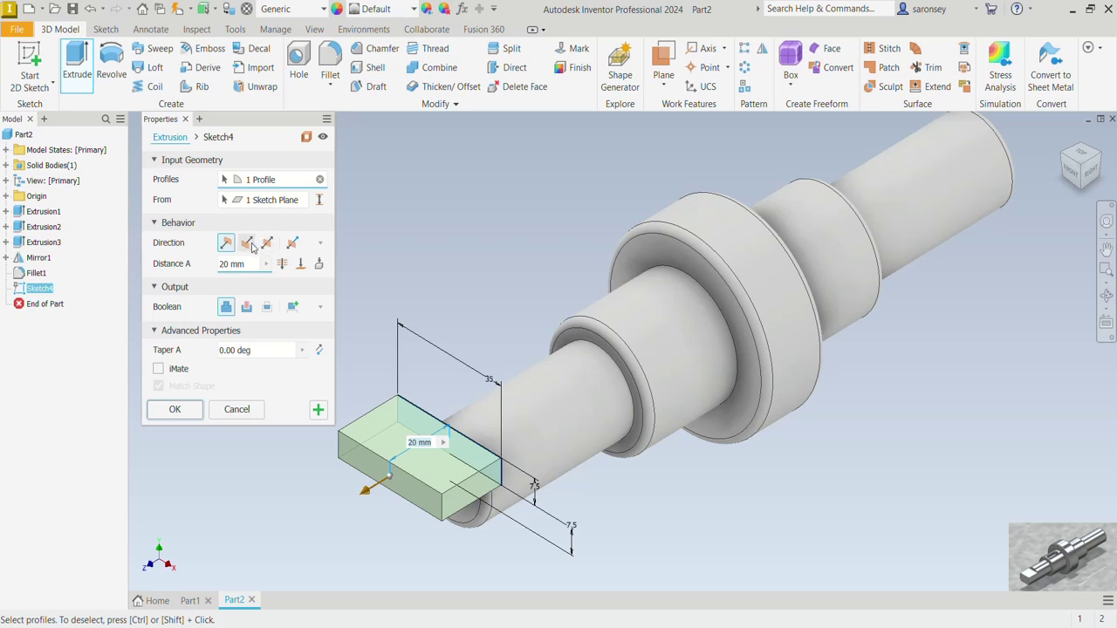
click(248, 244)
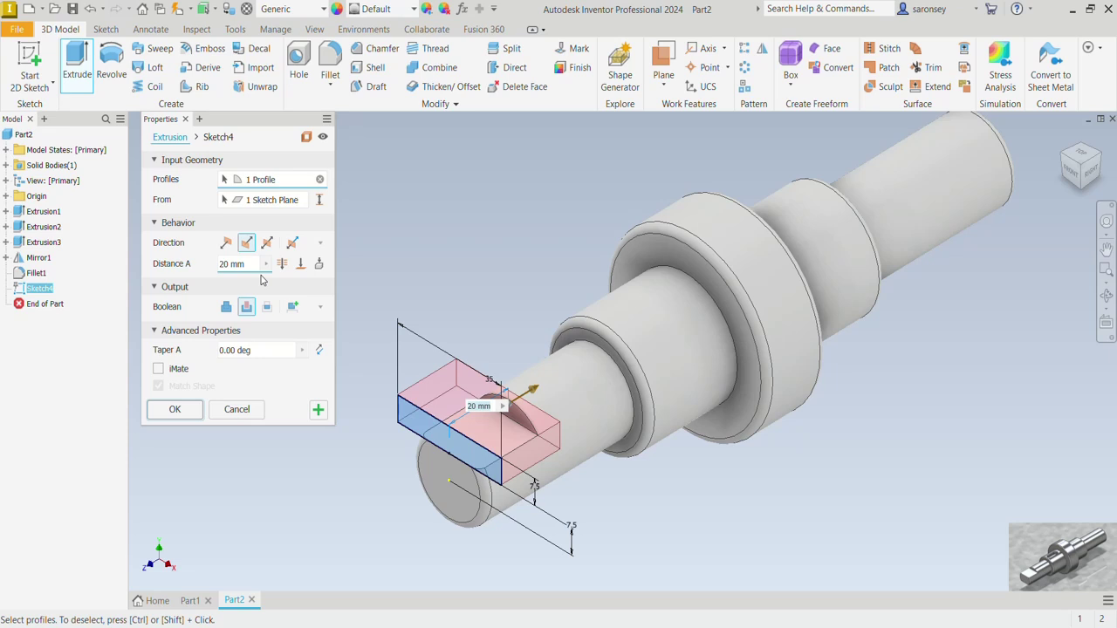
click(176, 409)
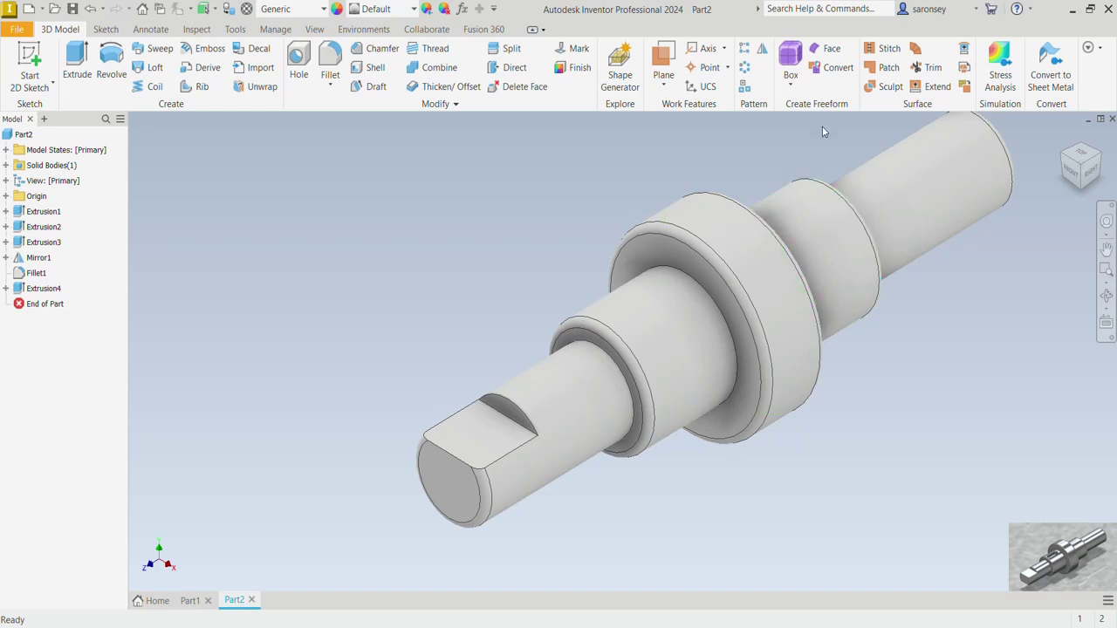
Mirror the flat cut about the origin XZ plane to form the opposite flat on the shaft end.
click(762, 48)
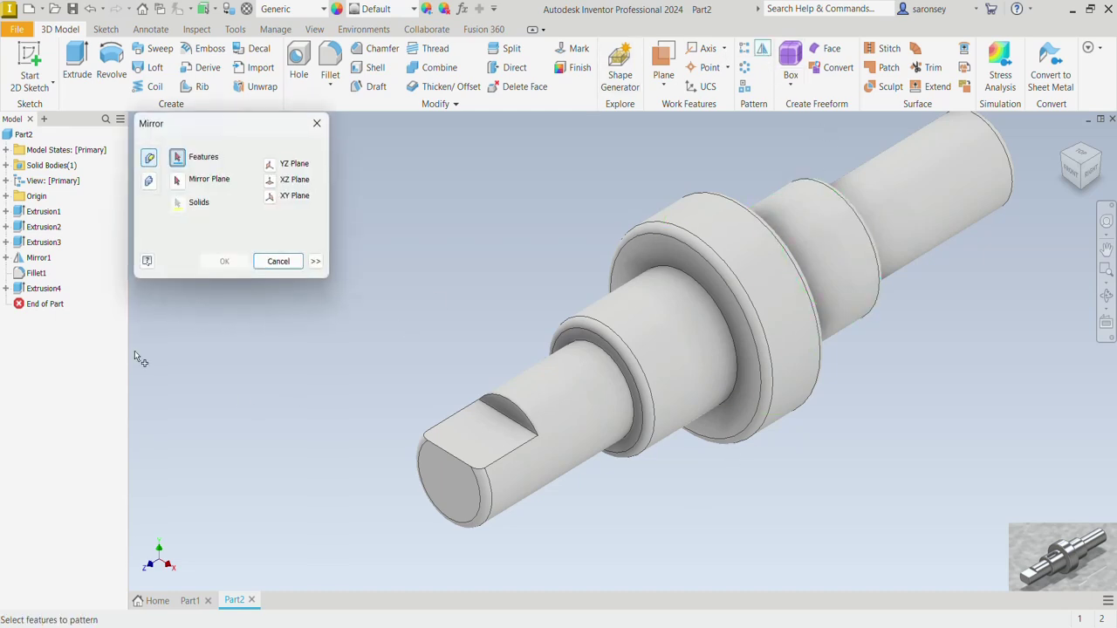
click(54, 295)
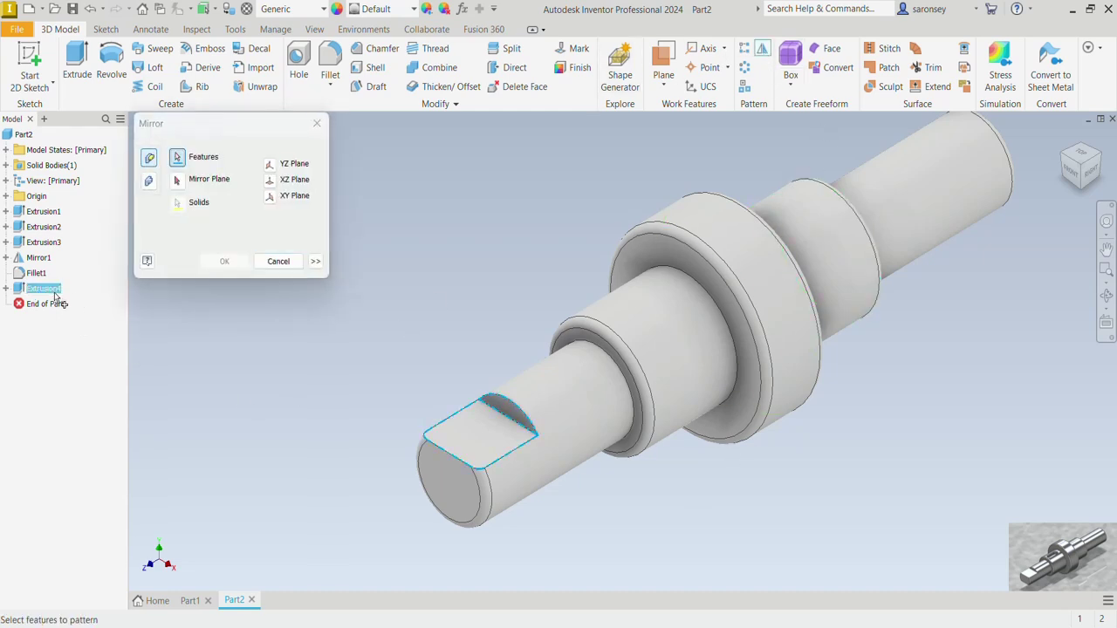
click(270, 197)
click(271, 182)
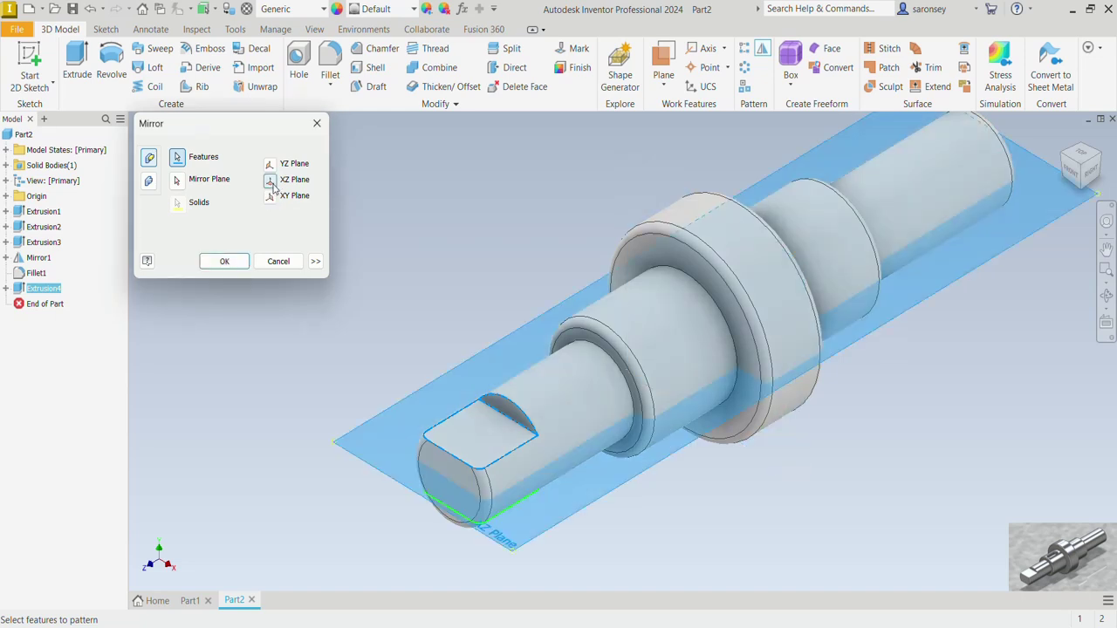
click(234, 266)
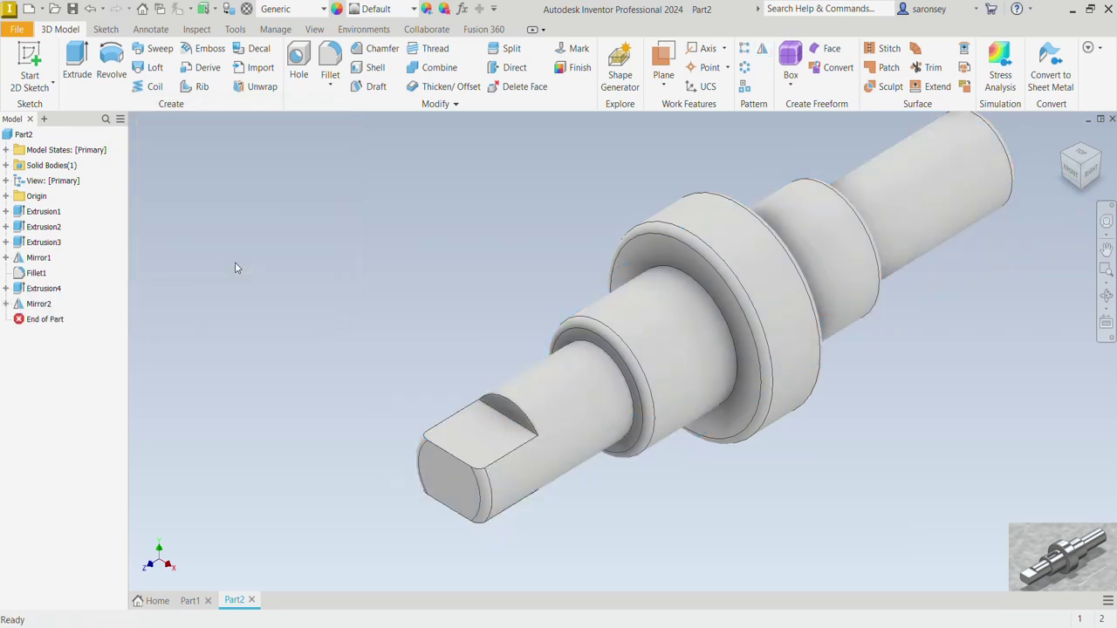
Create a work plane offset 17.5 mm from the origin XZ plane.
scroll(235, 261, down, 3)
key(F2)
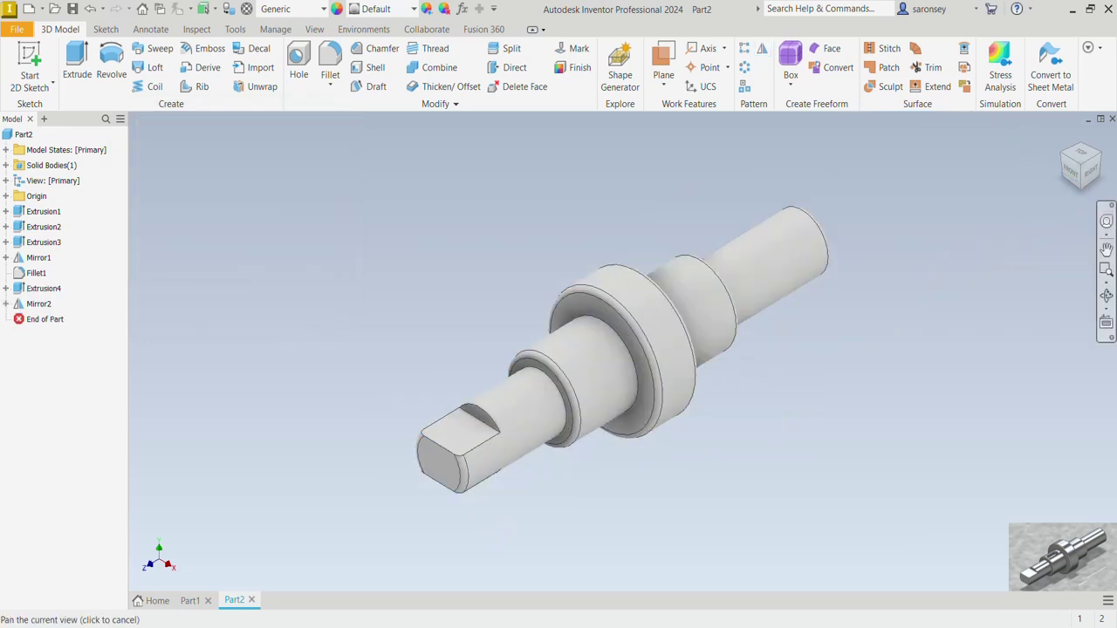
key(Escape)
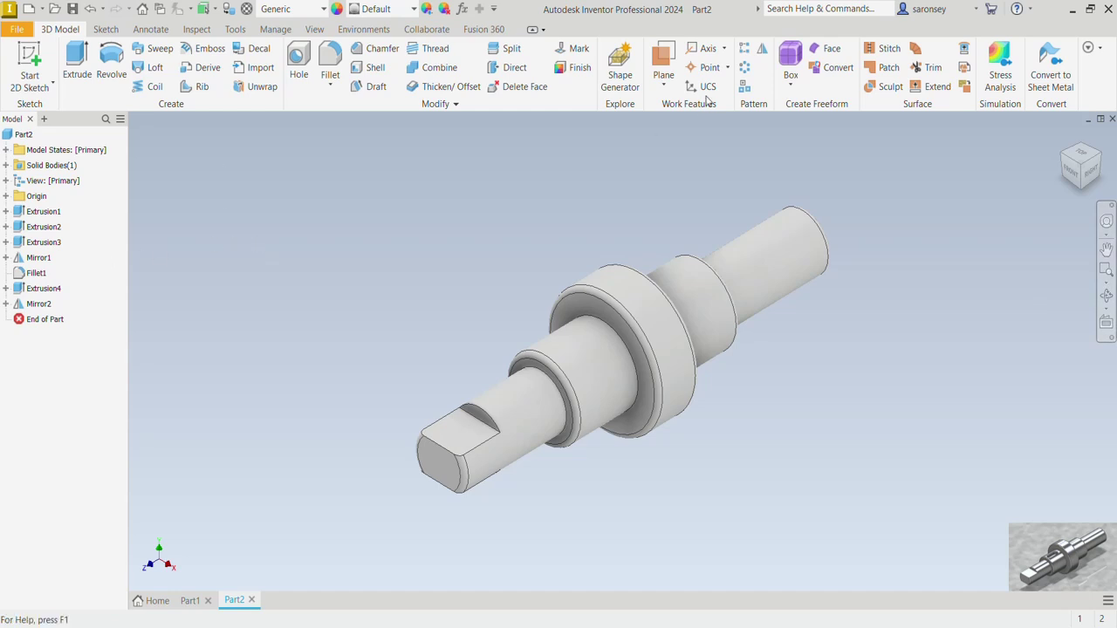
click(661, 82)
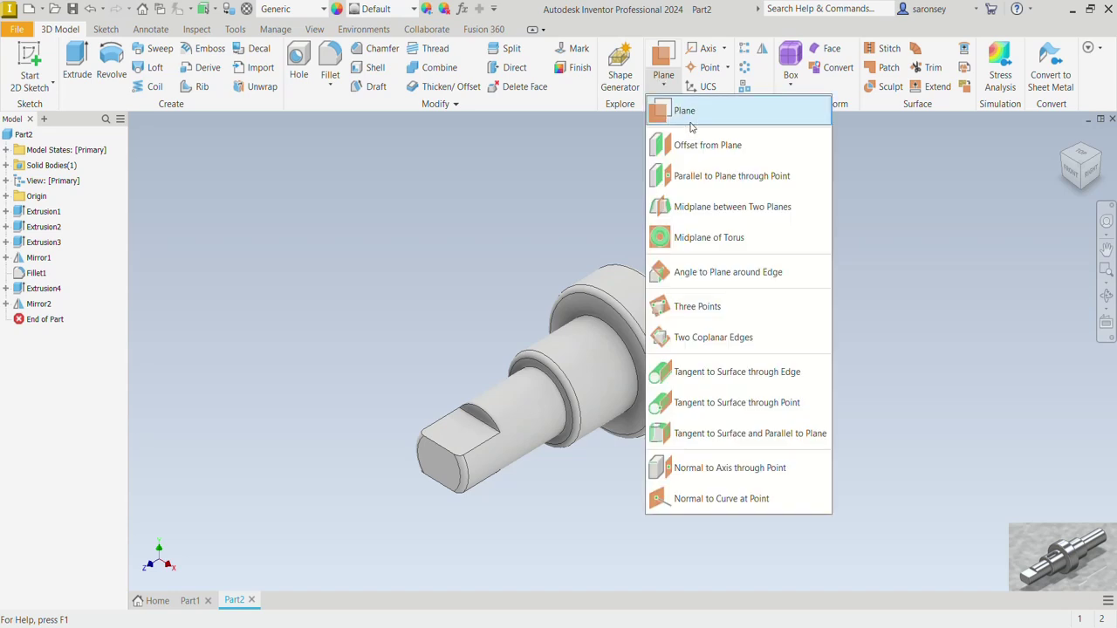
click(700, 153)
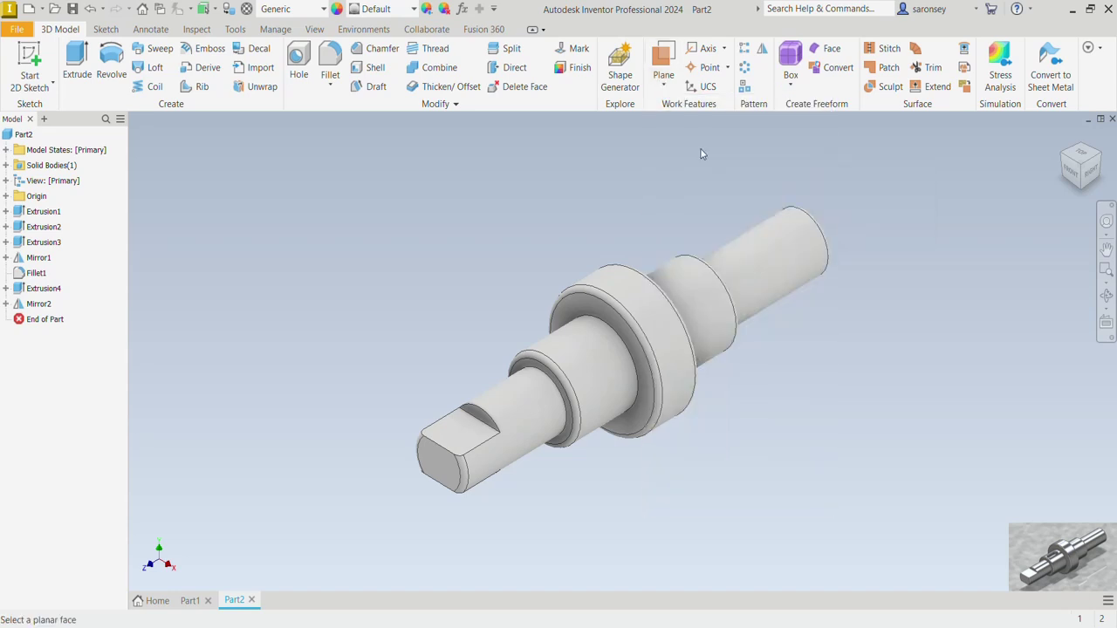
click(6, 196)
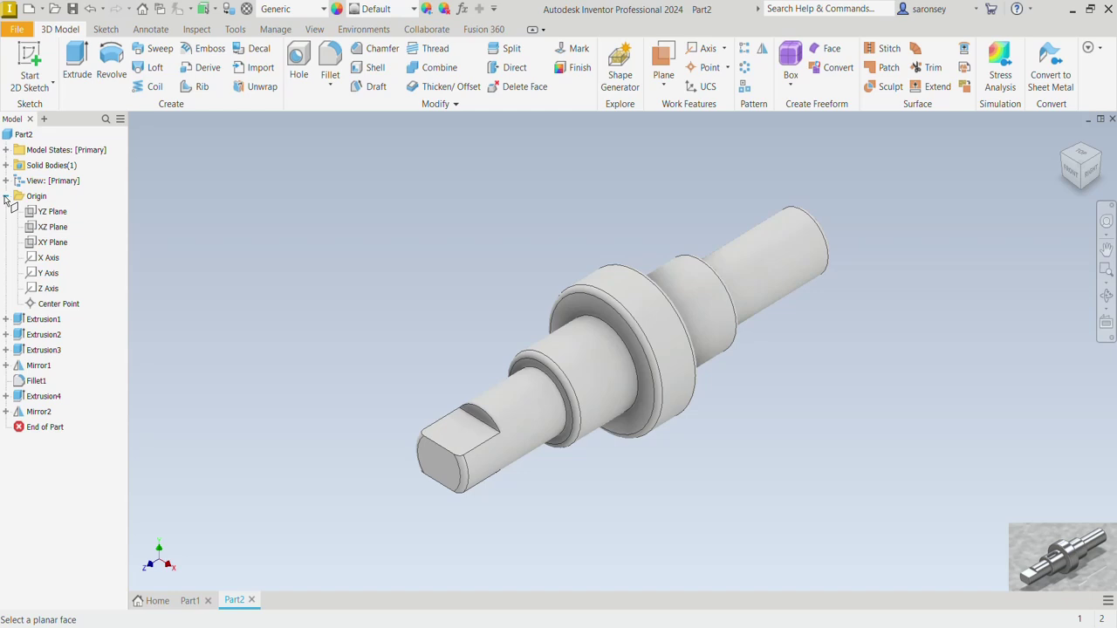
click(54, 228)
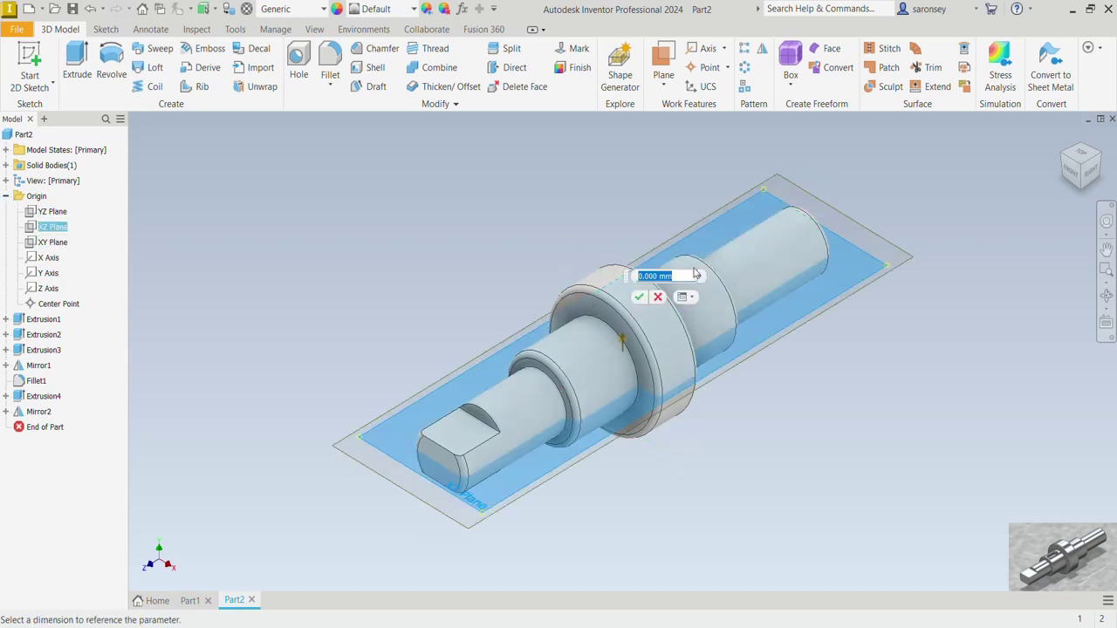
text(17.5)
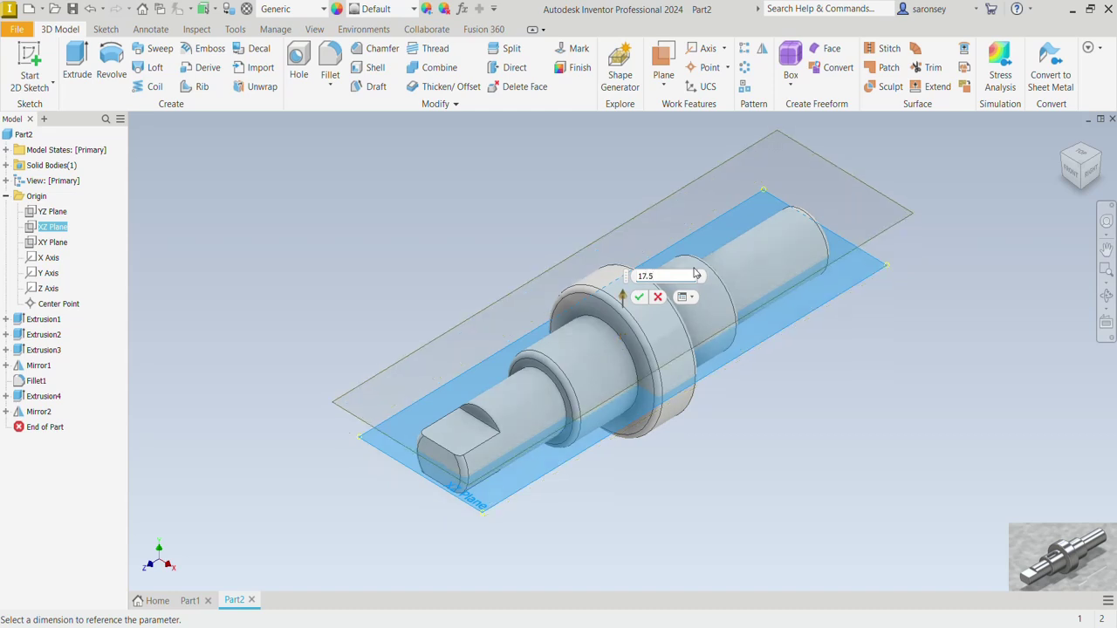
click(639, 297)
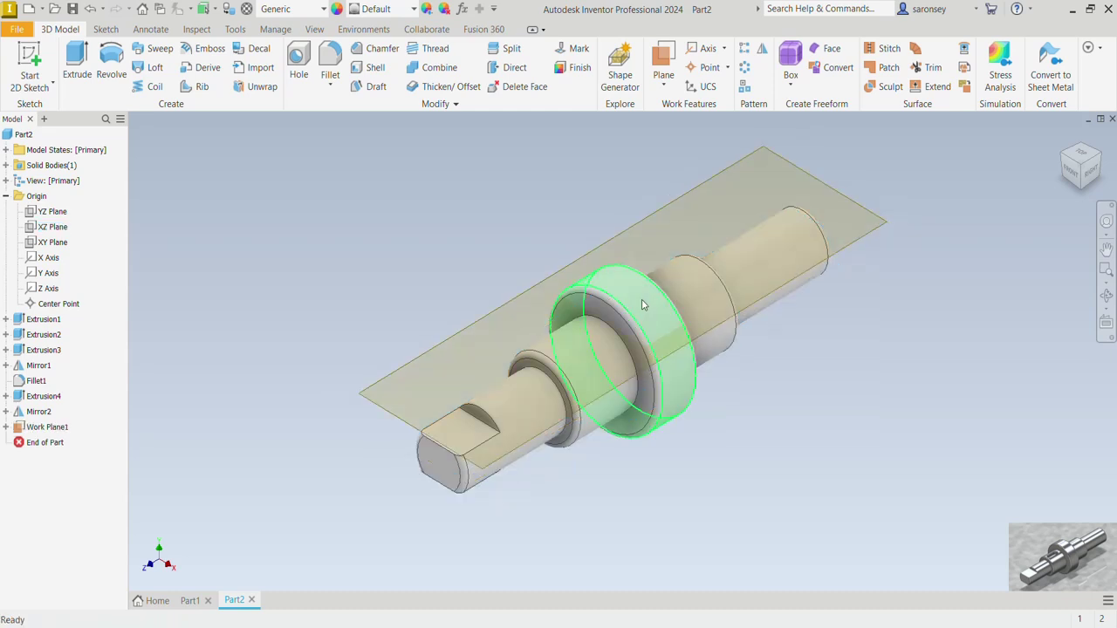
Check the offset work plane against the journal in front and side views and start a sketch on it.
click(1073, 170)
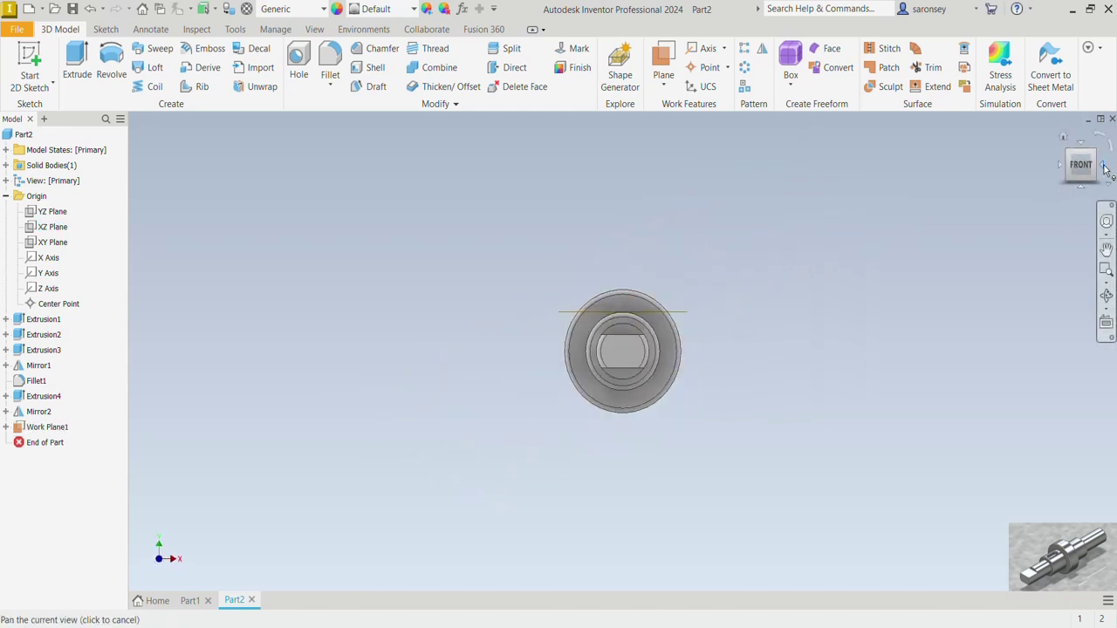
click(1105, 167)
scroll(550, 314, up, 5)
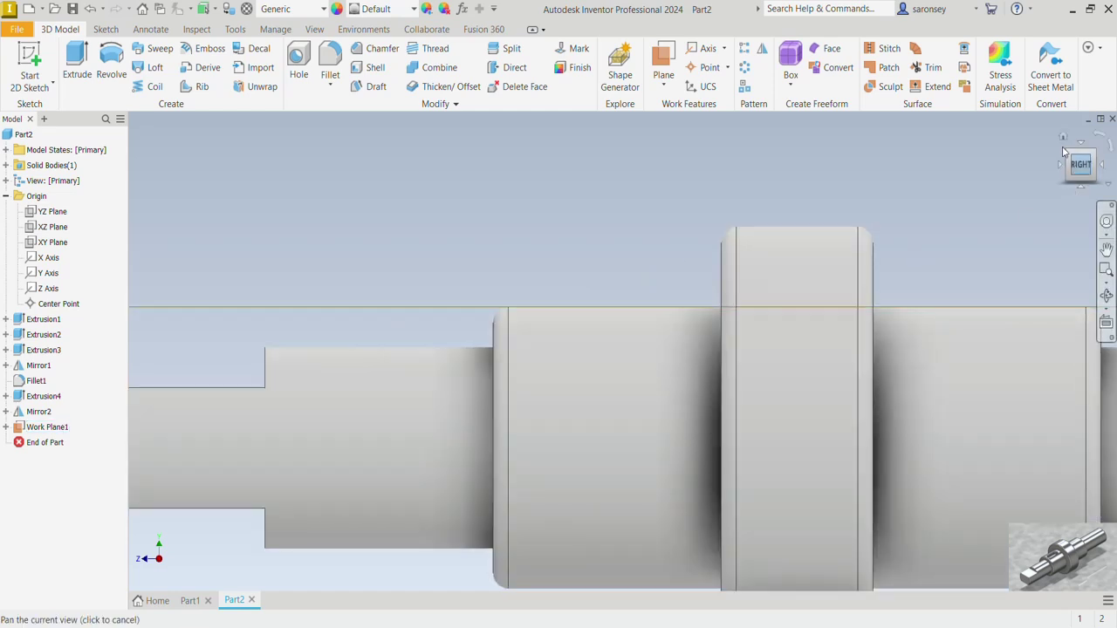
click(1062, 139)
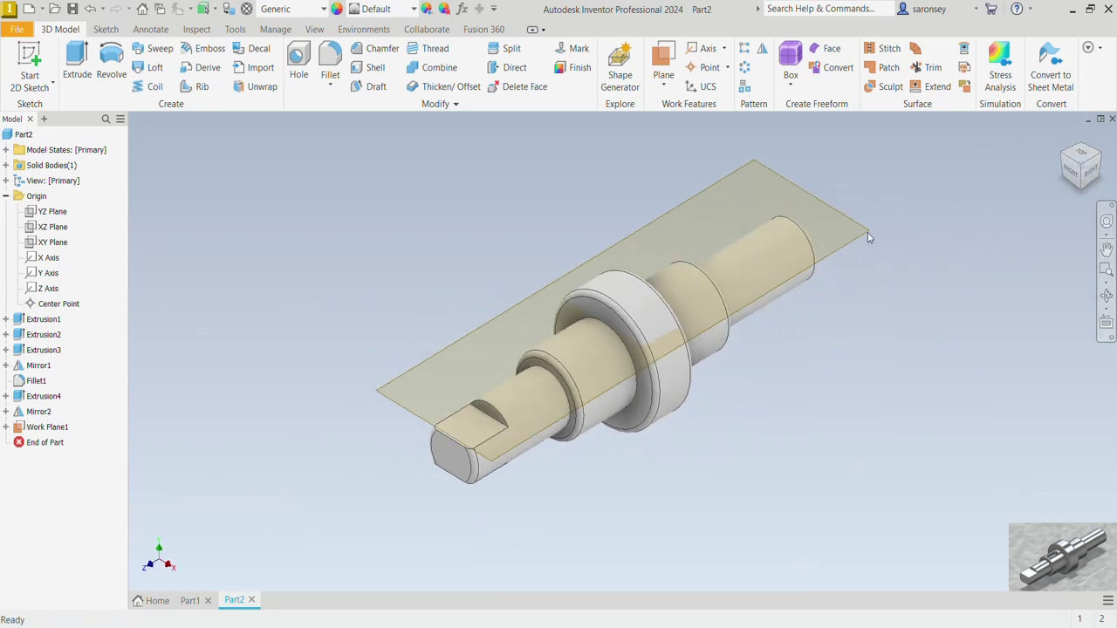
click(866, 231)
click(891, 219)
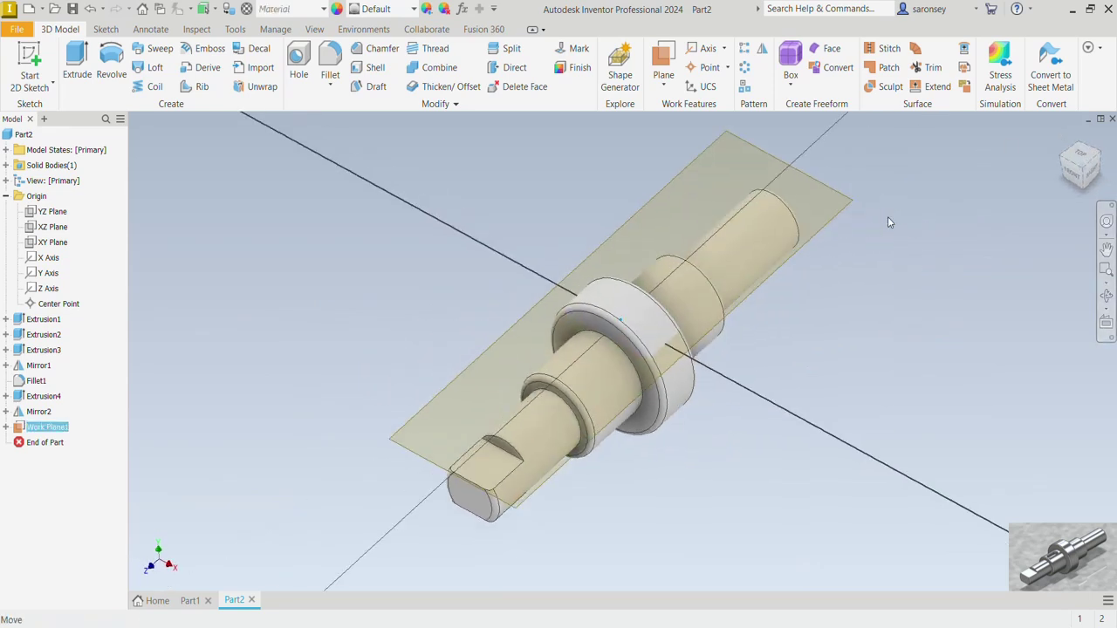
middle_drag(789, 373, 797, 346)
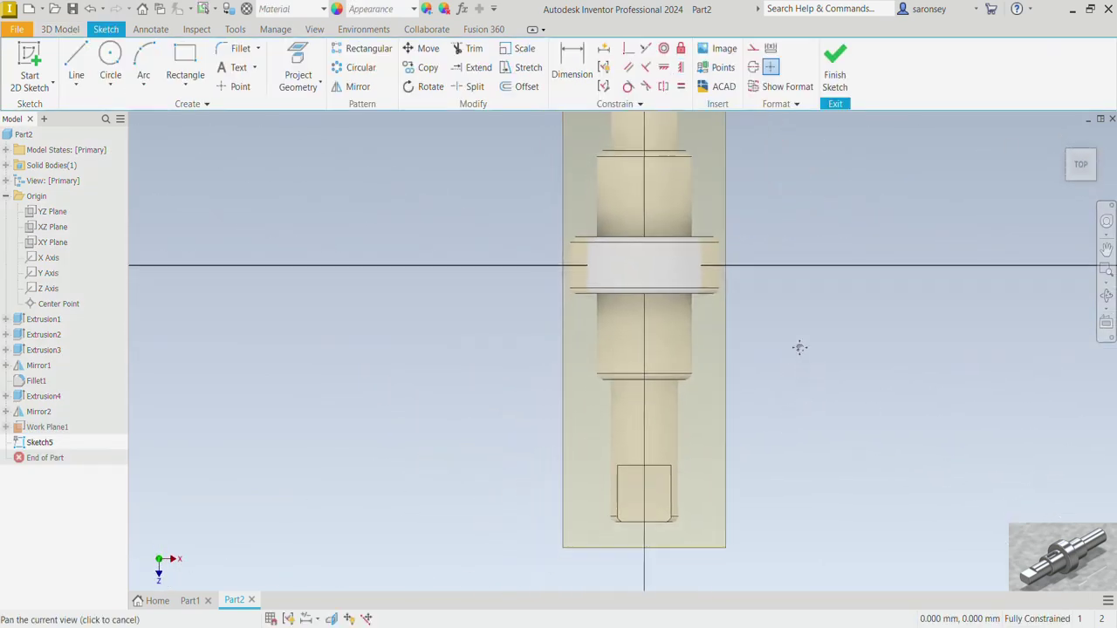
Sketch a vertical center-to-center slot on the journal below the collar, about 16 mm between centers and 14 mm wide.
click(185, 86)
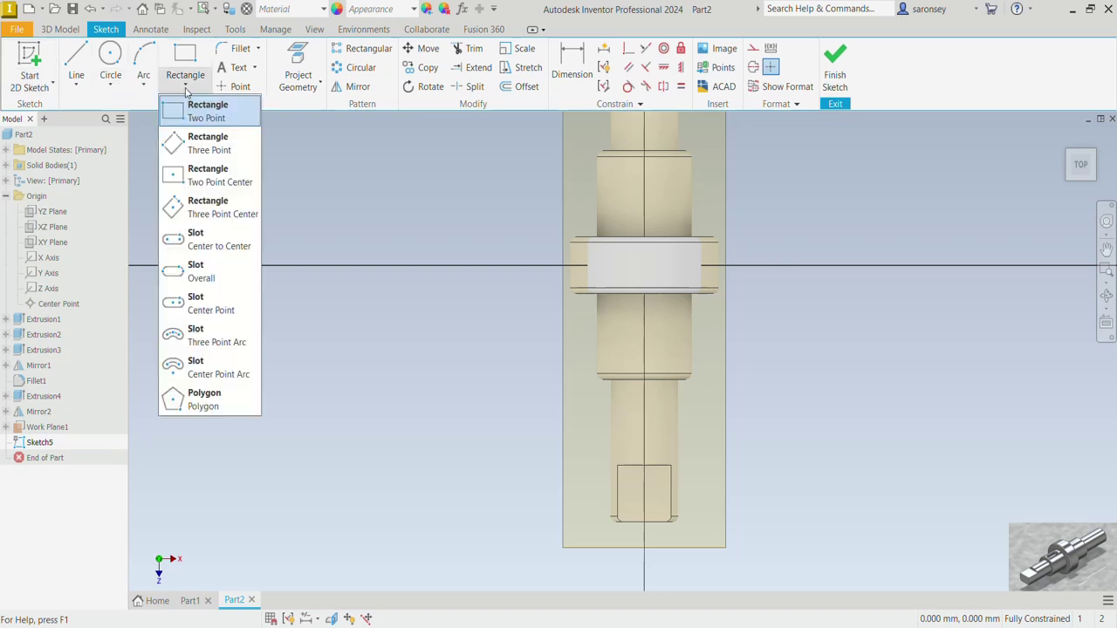
click(212, 244)
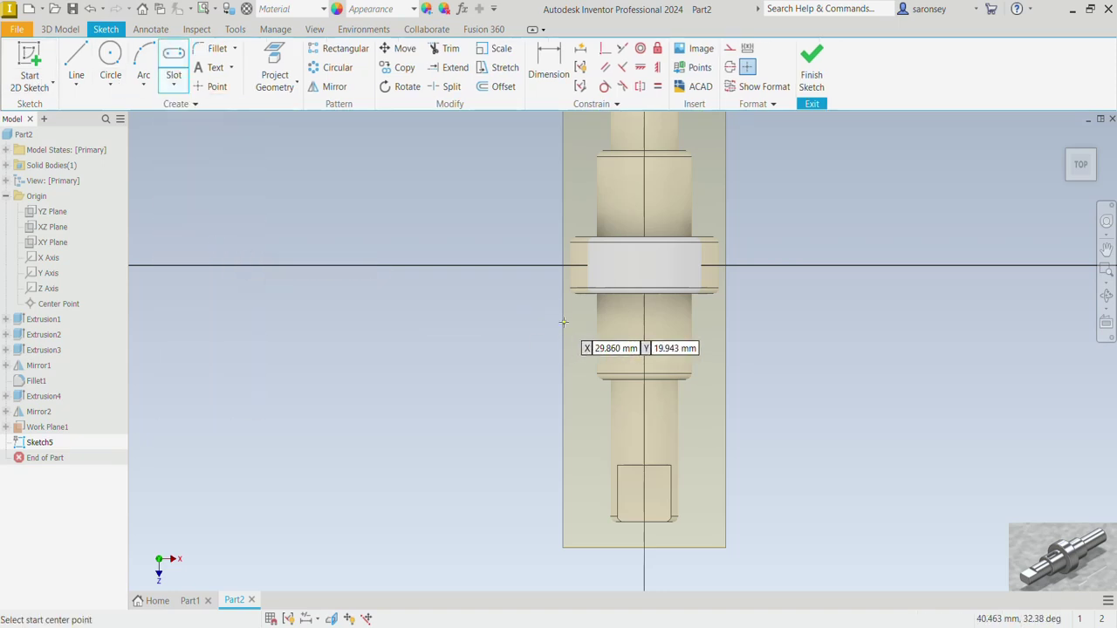
click(636, 318)
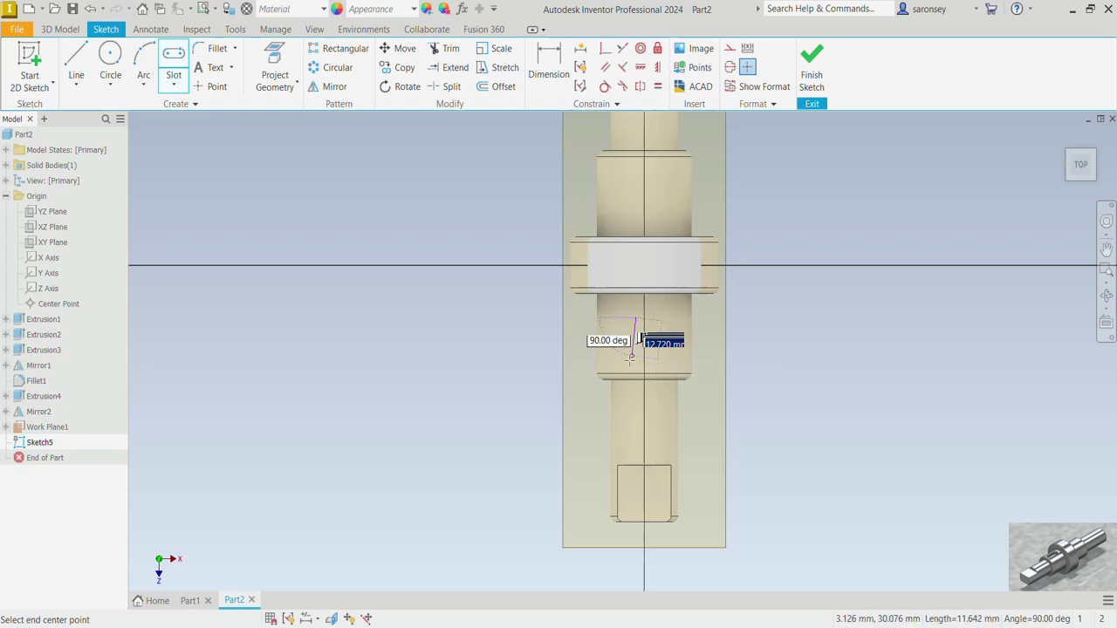
click(636, 363)
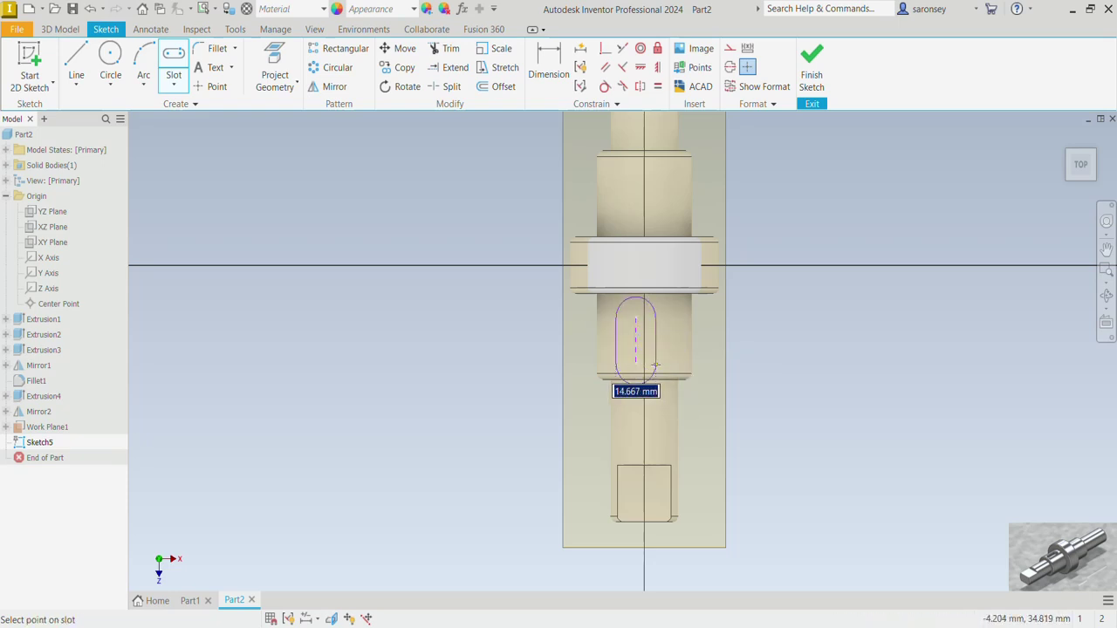
click(655, 365)
Dimension the slot with 15 mm between its arc centers and a 4 mm end radius.
key(d)
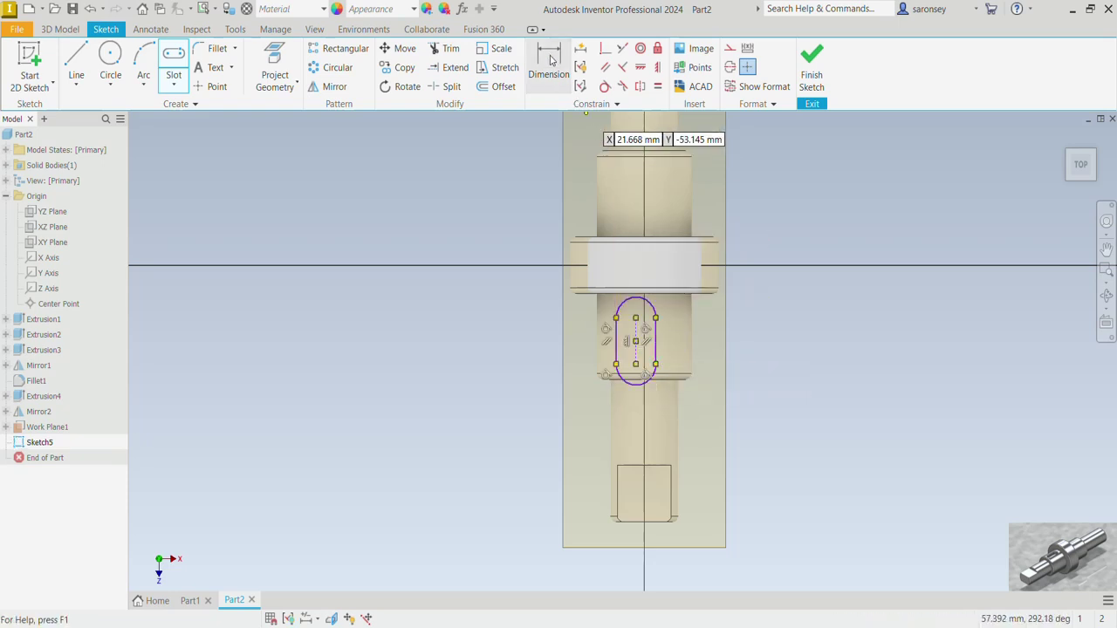
click(636, 339)
click(752, 341)
text(1)
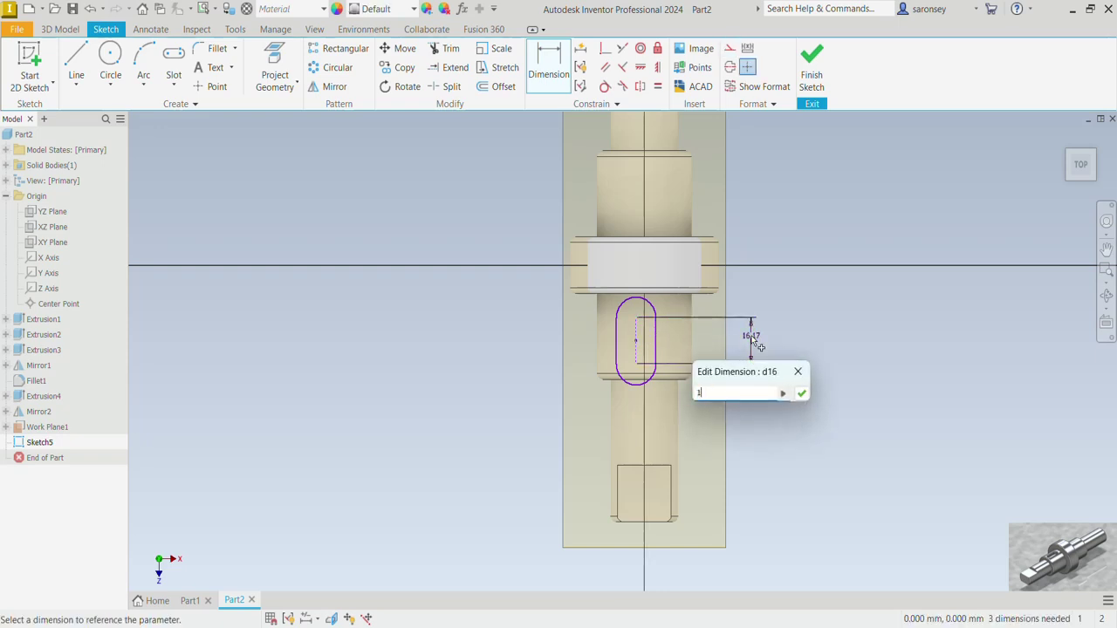
text(5)
key(Return)
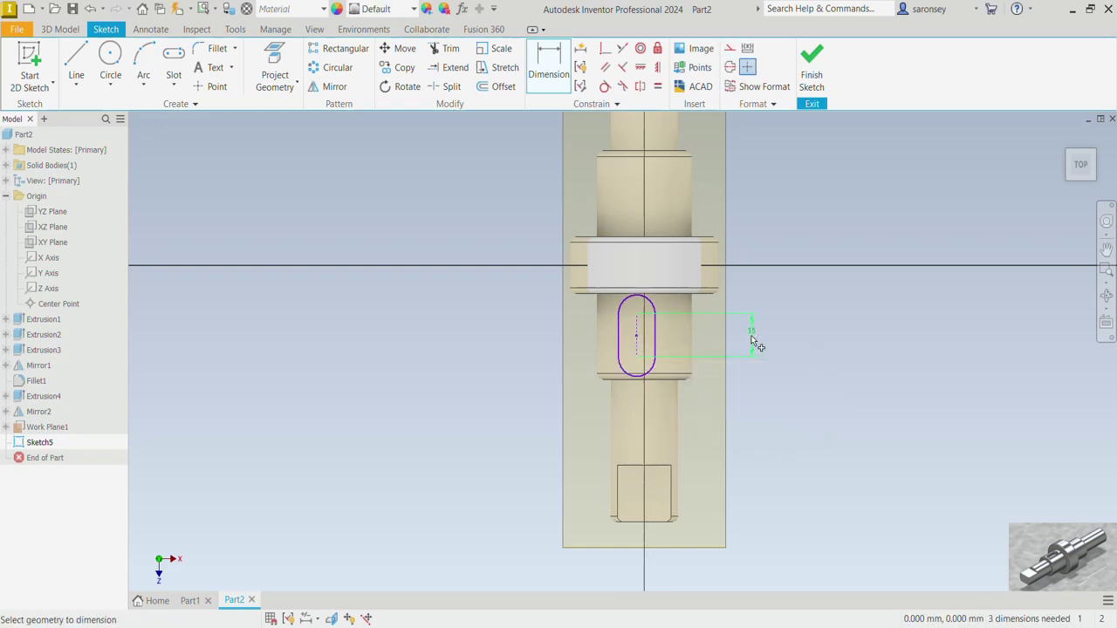
click(651, 373)
click(811, 397)
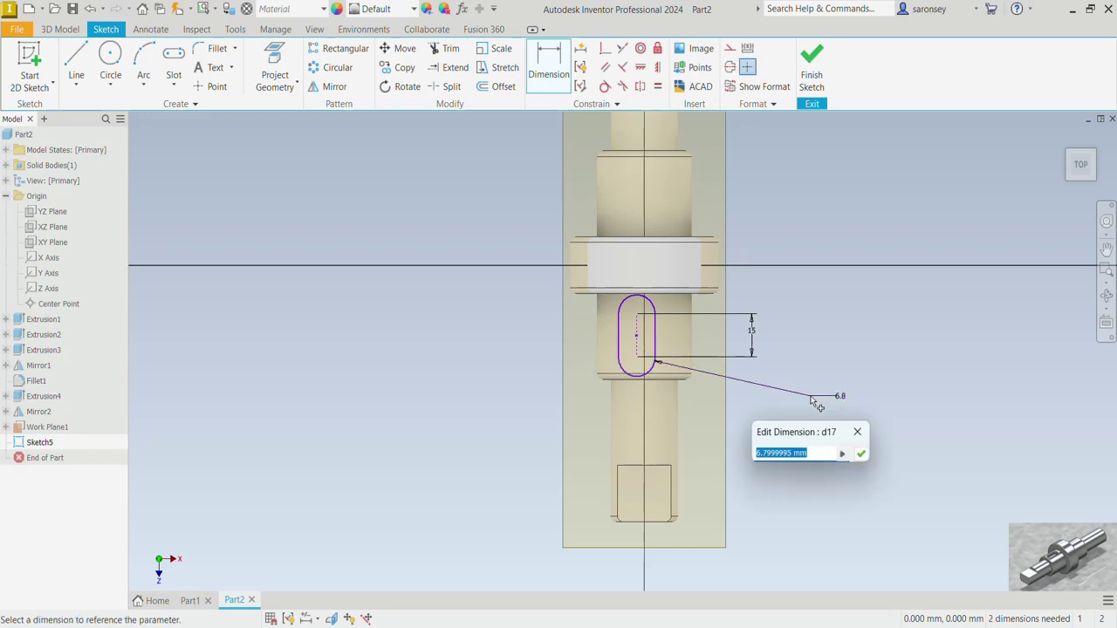
text(4)
key(Return)
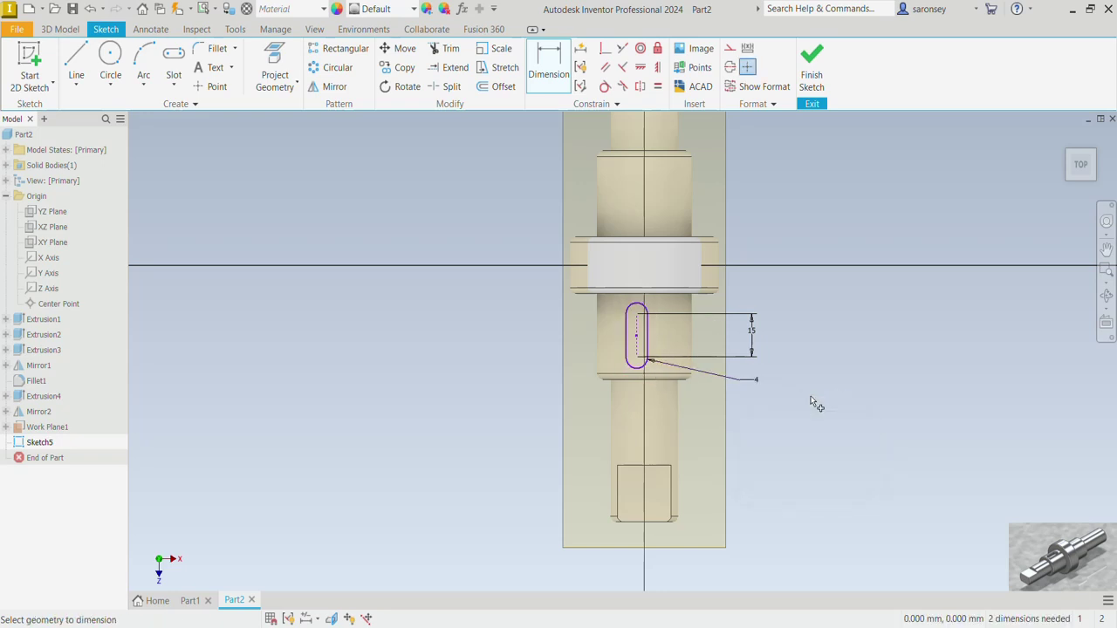
Dimension the slot's lower arc center 5 mm from the fillet edge at the journal's outer end.
click(660, 376)
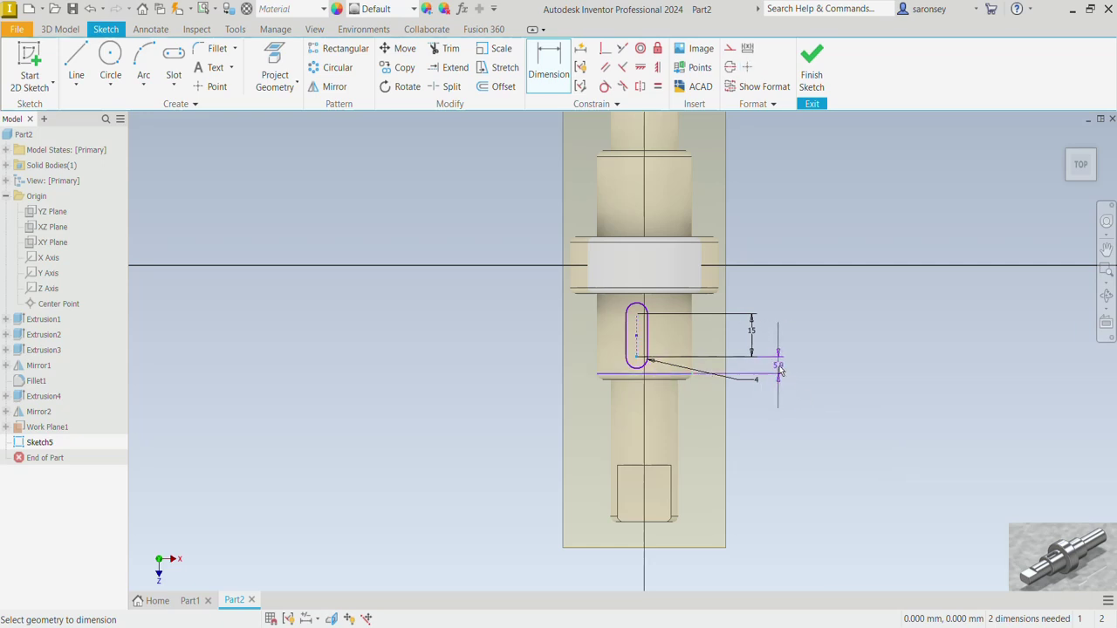
click(781, 371)
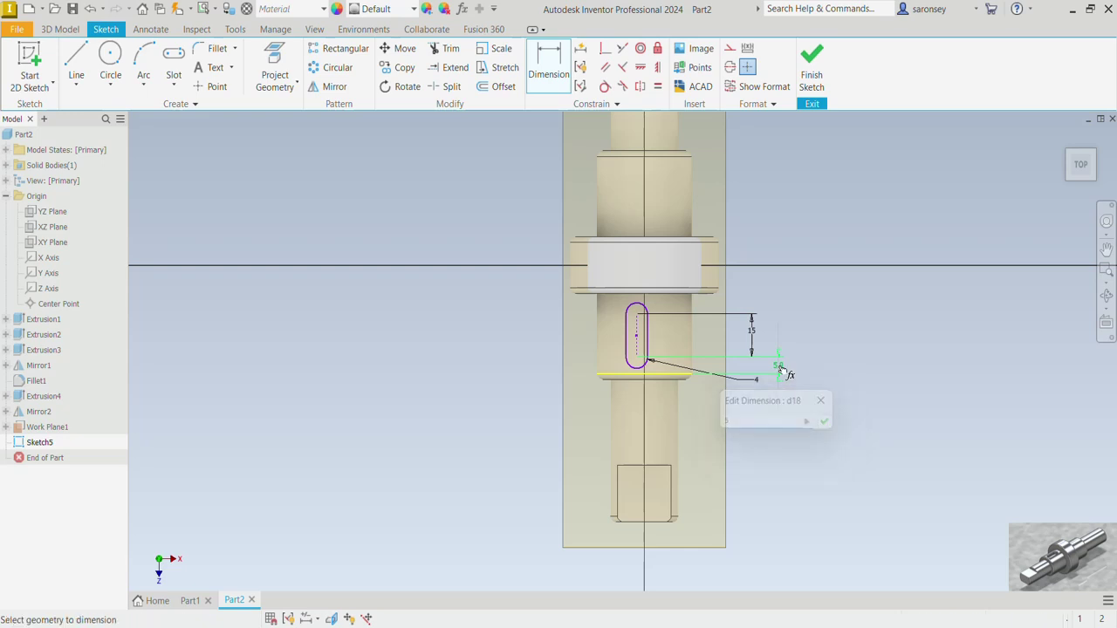
key(Return)
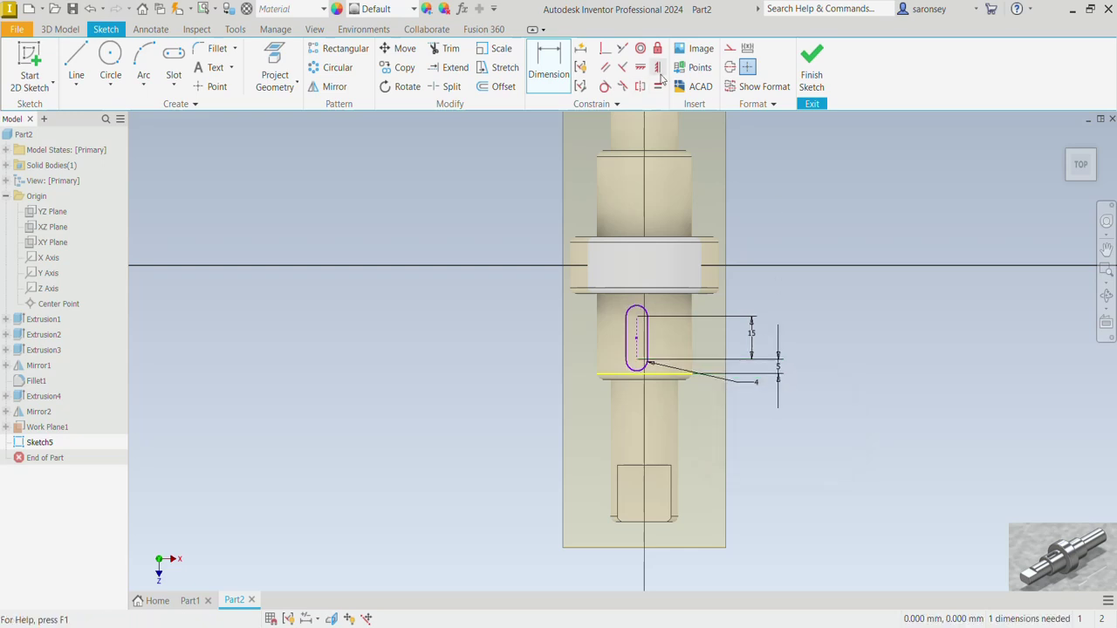
Align the slot's center vertically with the midpoint of the projected journal edge and finish the sketch.
click(658, 67)
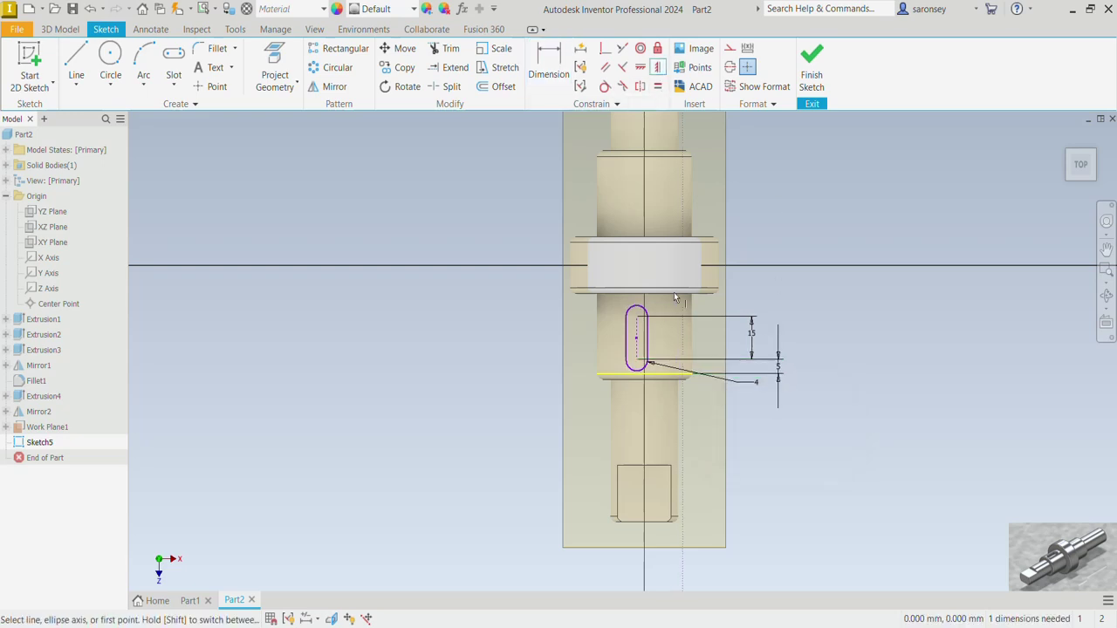
click(637, 342)
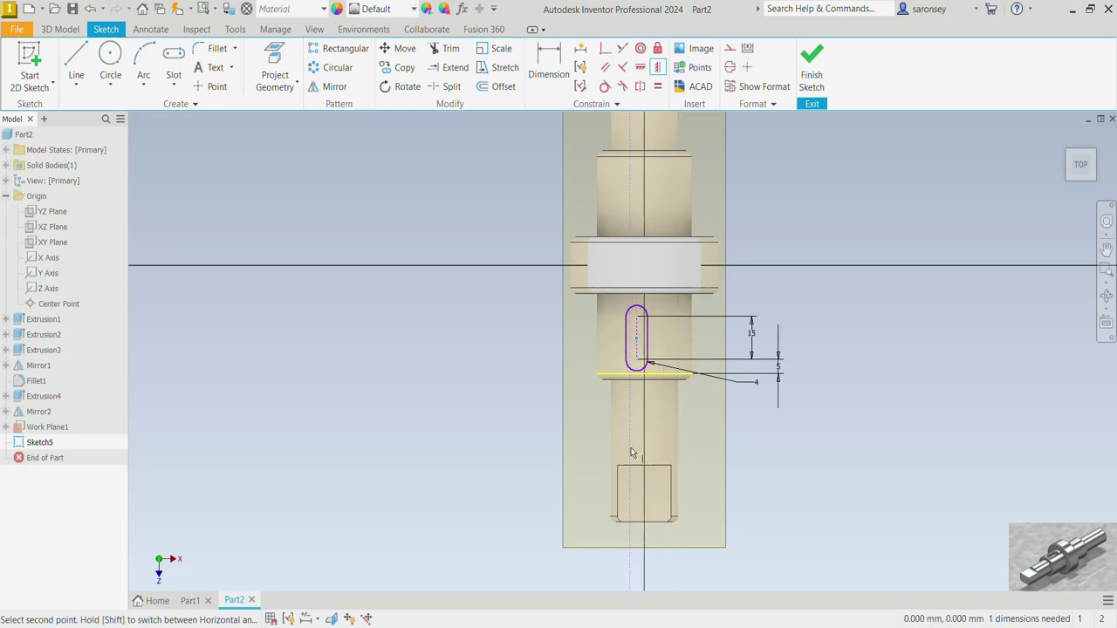
click(646, 376)
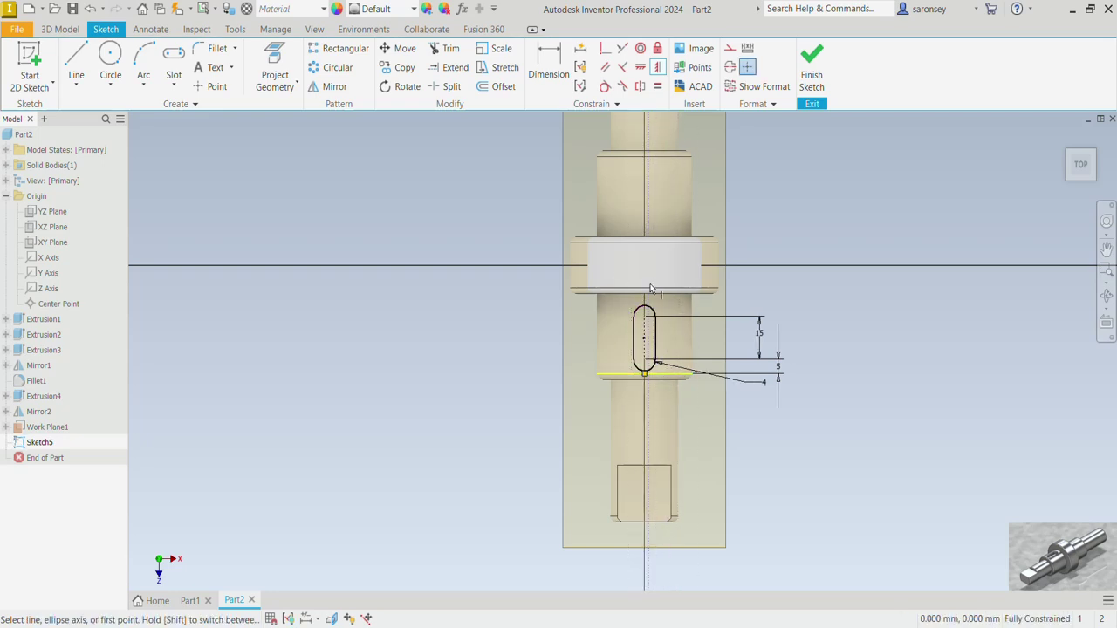
click(811, 68)
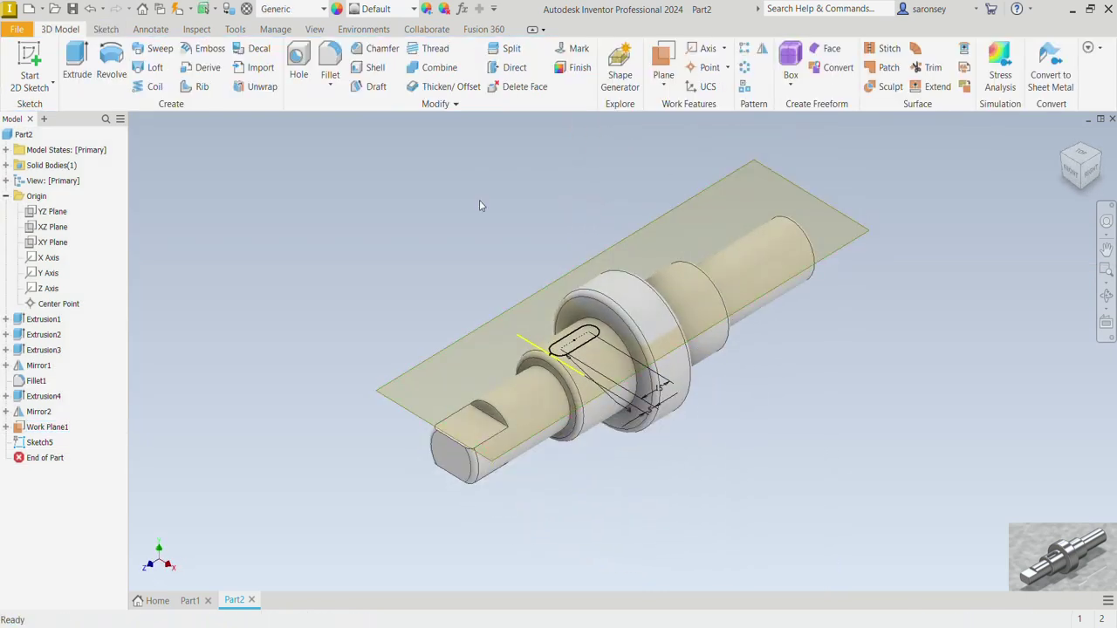
Extrude the slot profile 6 mm into the journal as a cut to form the keyway.
click(76, 60)
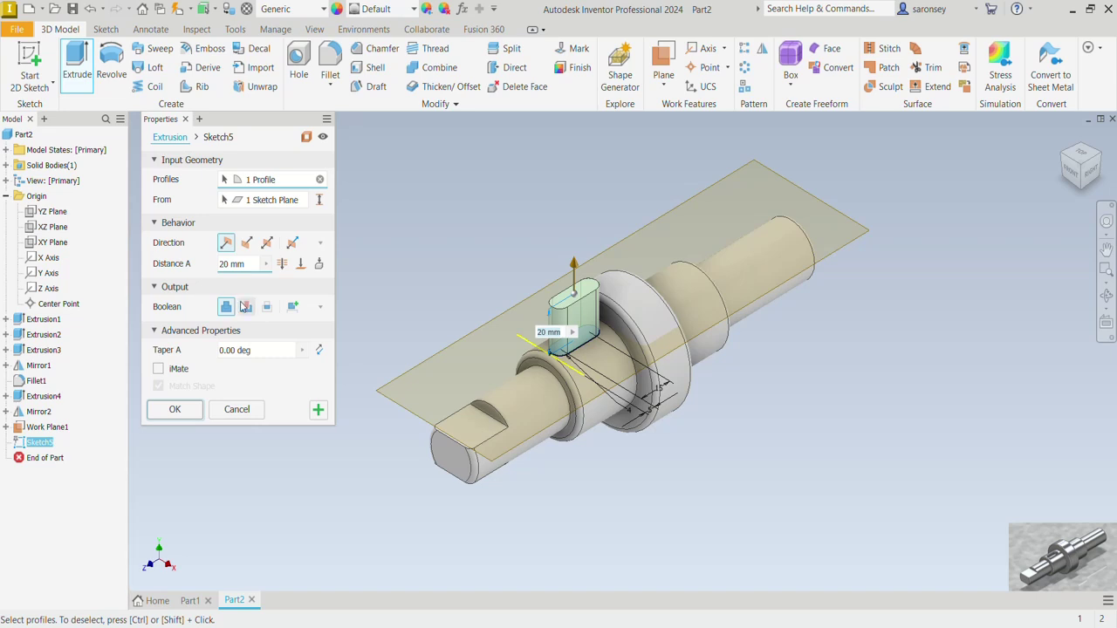
click(245, 307)
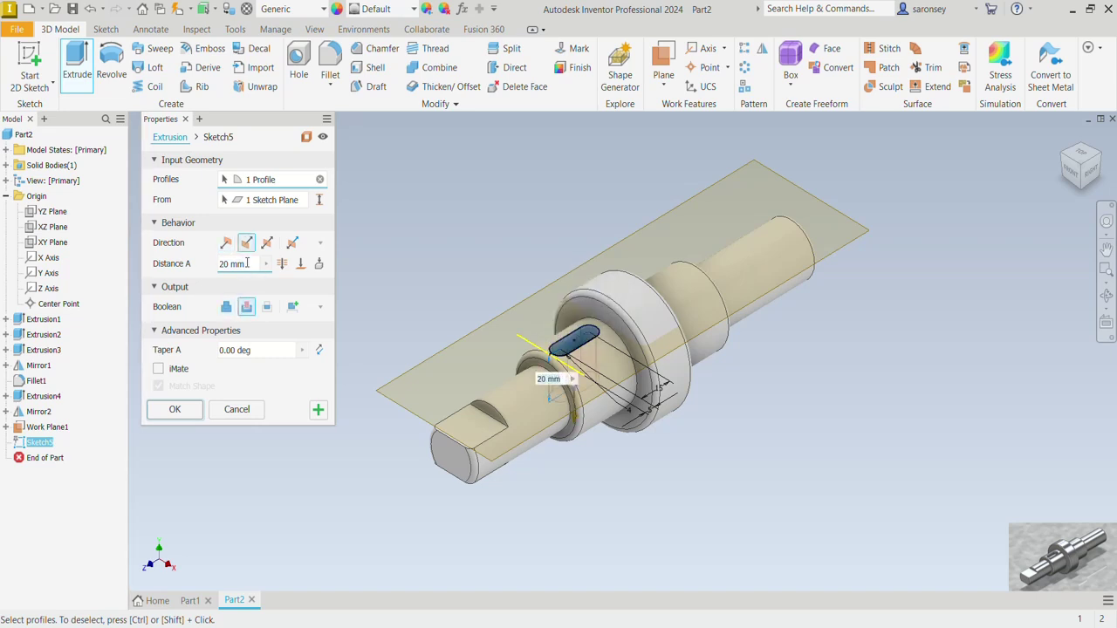
text(6)
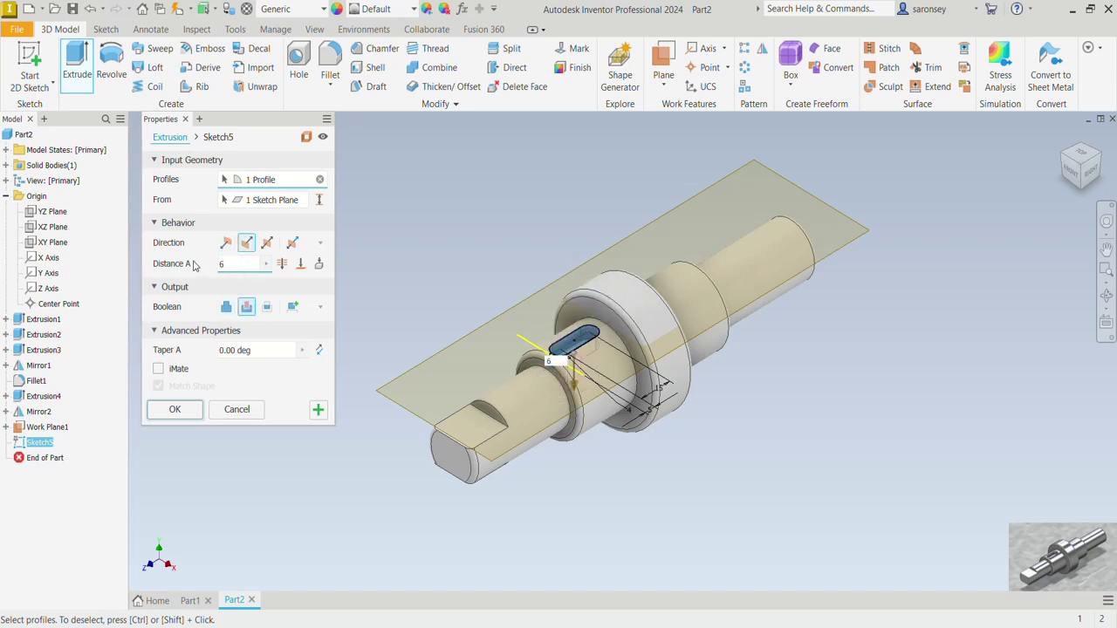
scroll(584, 362, up, 3)
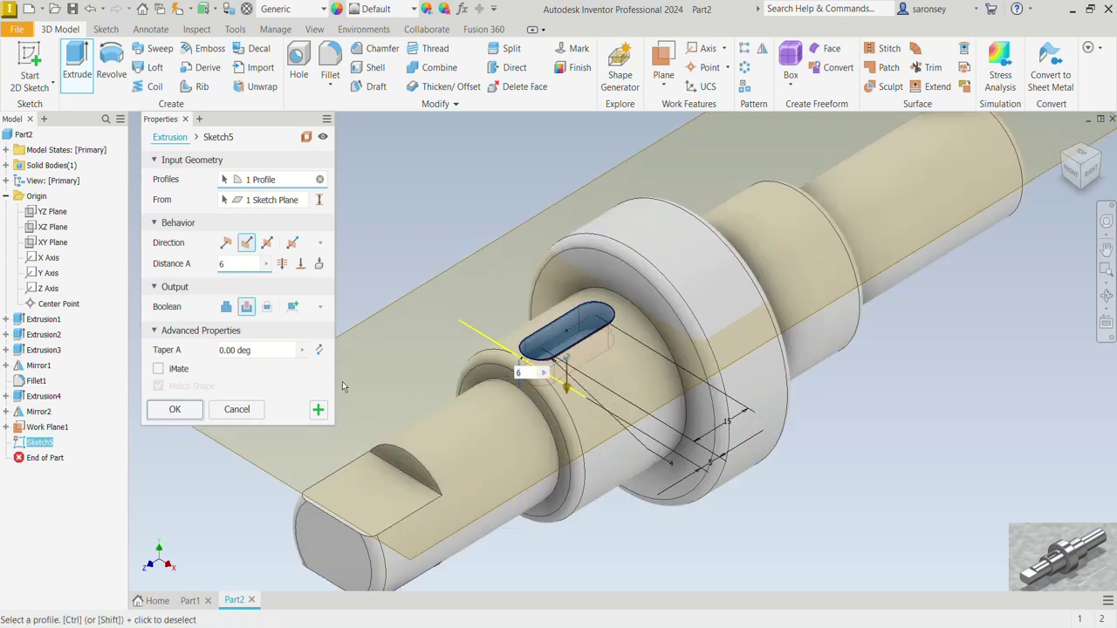
click(174, 409)
Hide the work plane used to sketch the keyway.
scroll(627, 279, down, 5)
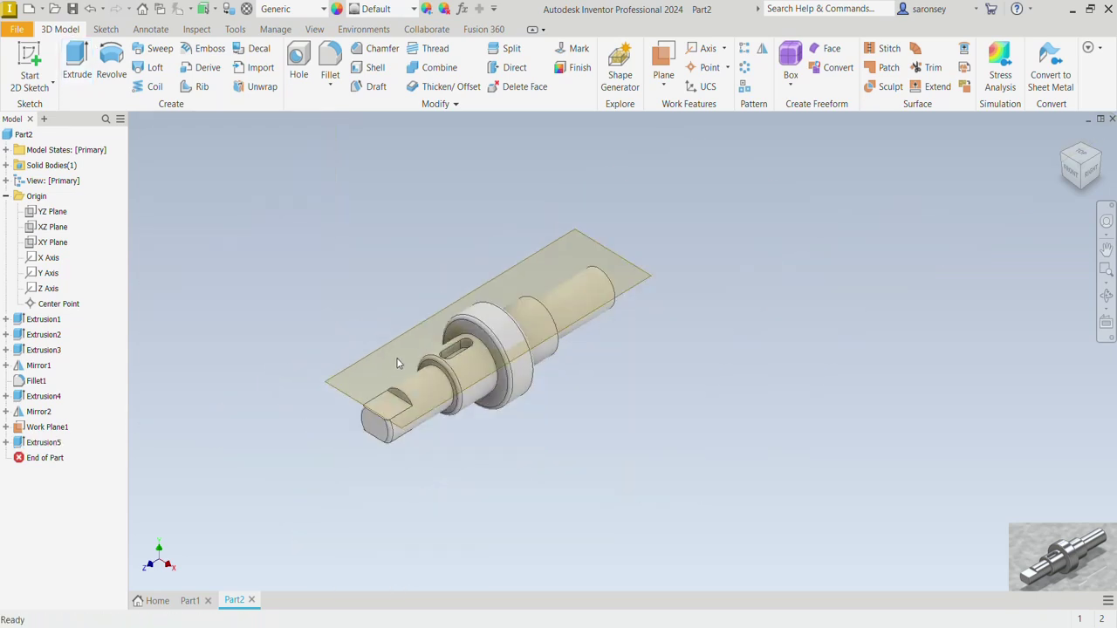
click(650, 286)
right_click(648, 281)
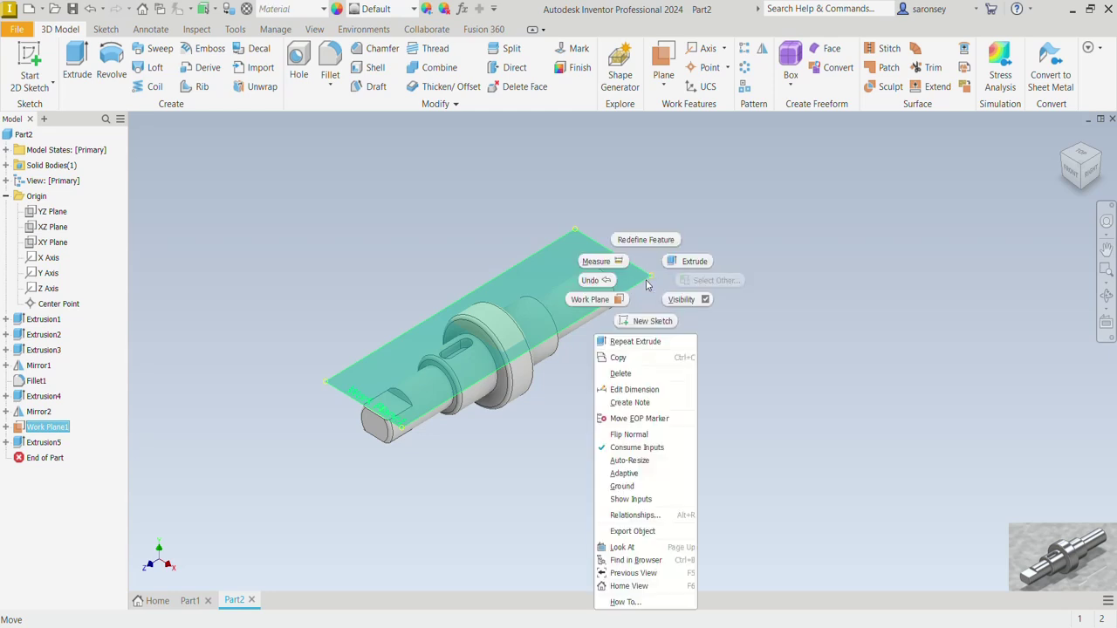
click(681, 299)
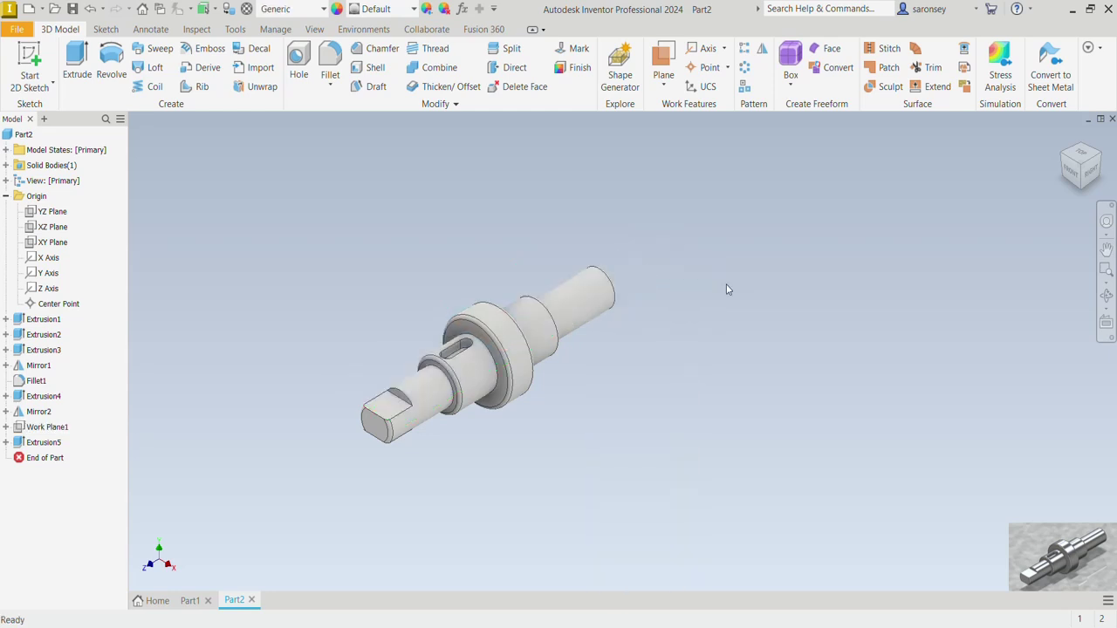
Apply the Honed appearance to the whole shaft.
click(1063, 139)
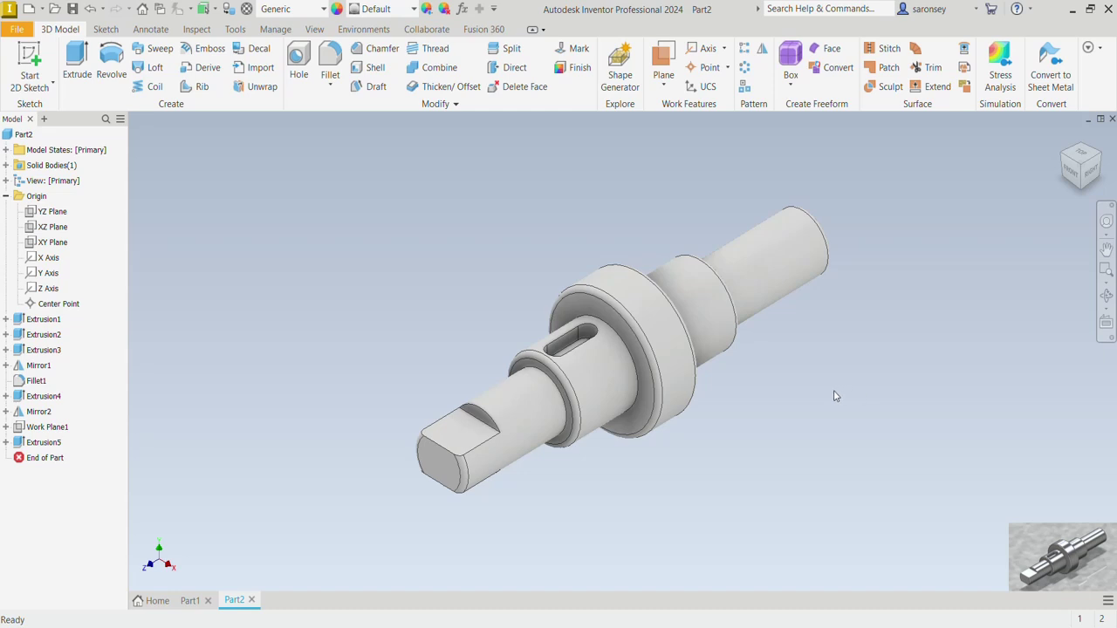
mouse_move(833, 396)
shift+middle_down()
mouse_move(850, 344)
mouse_move(878, 320)
mouse_move(838, 357)
mouse_move(823, 398)
mouse_move(837, 416)
mouse_move(773, 407)
mouse_move(671, 346)
mouse_move(749, 408)
shift+middle_up()
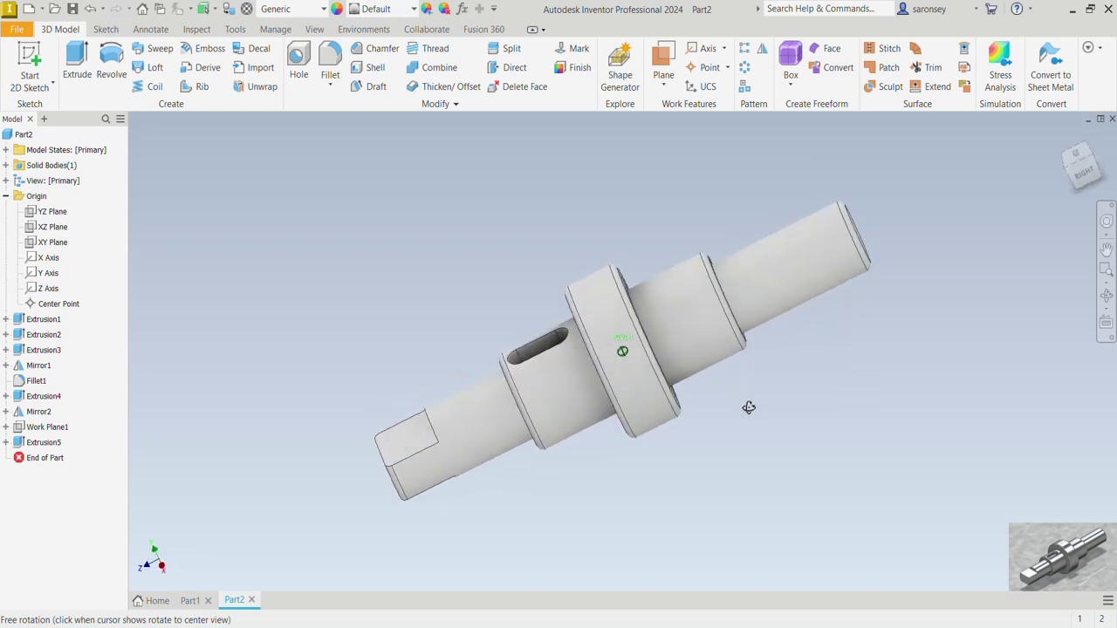
click(1063, 137)
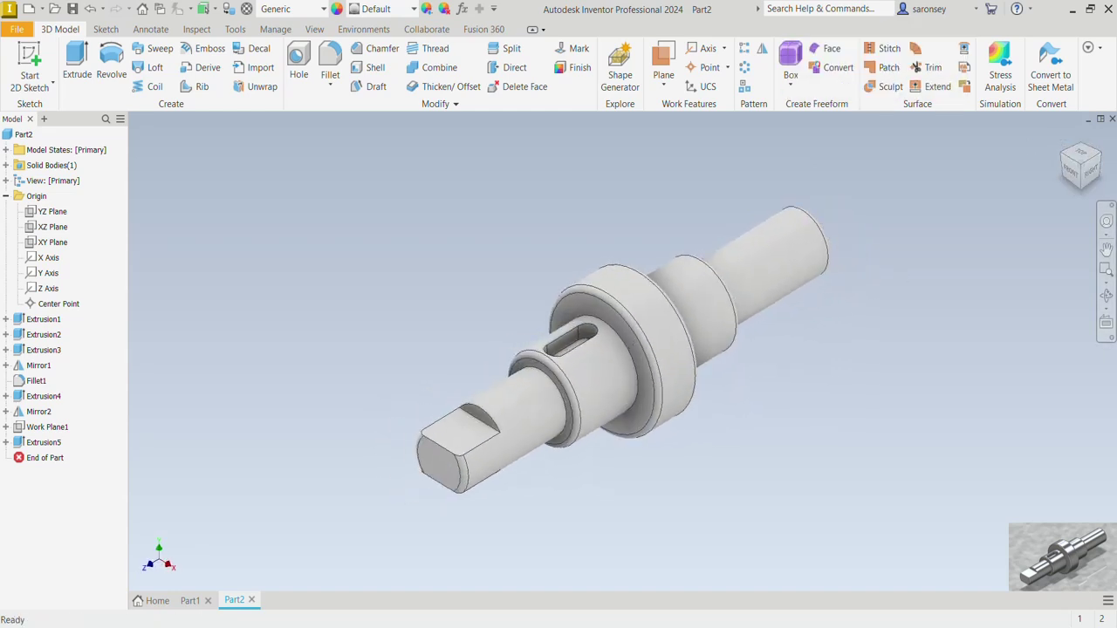
click(414, 9)
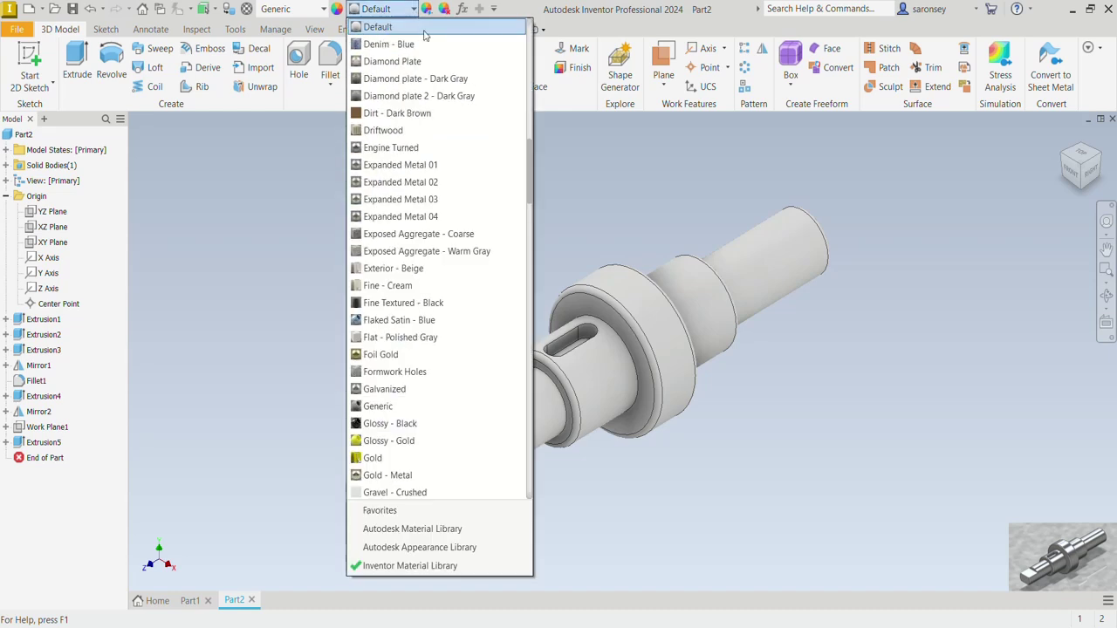
scroll(426, 53, down, 2)
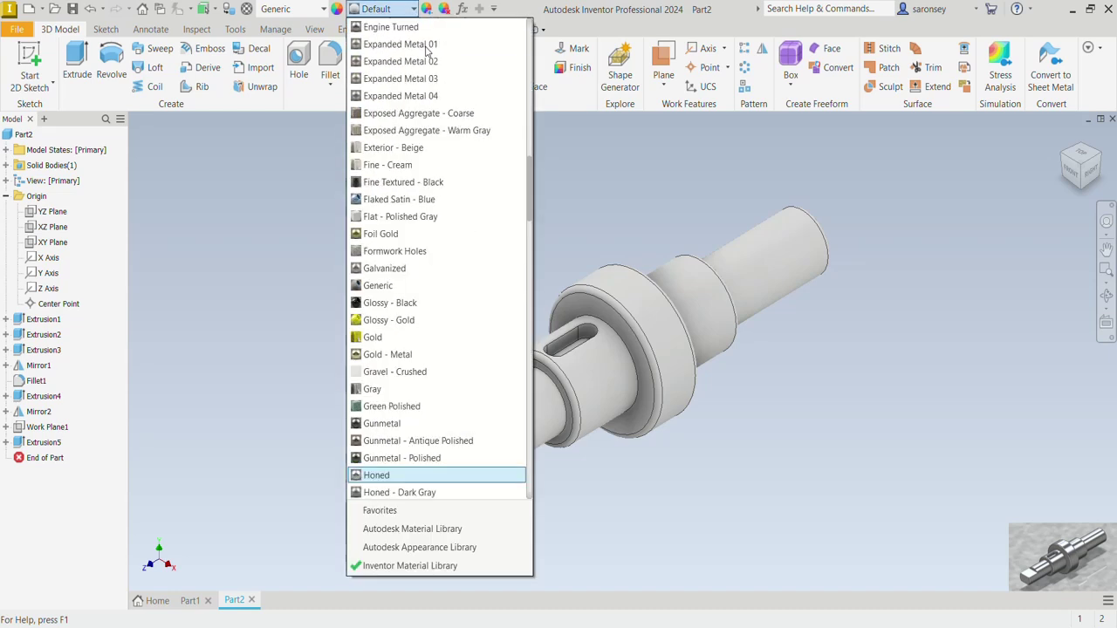
click(452, 476)
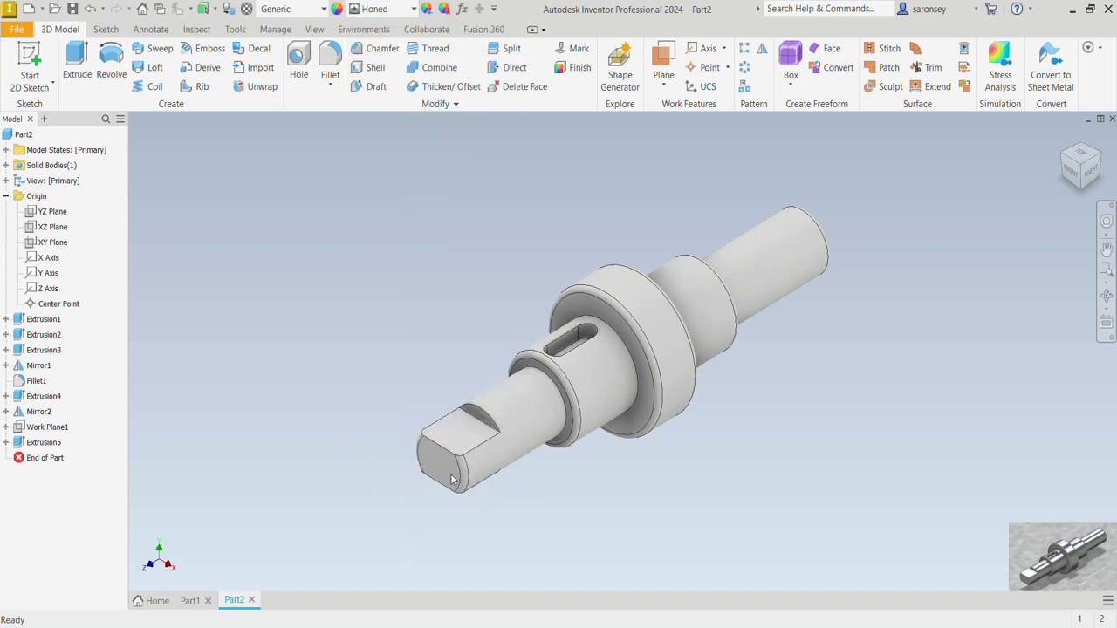
Try the Realistic visual style on the shaft and return to Shaded with Edges.
click(314, 29)
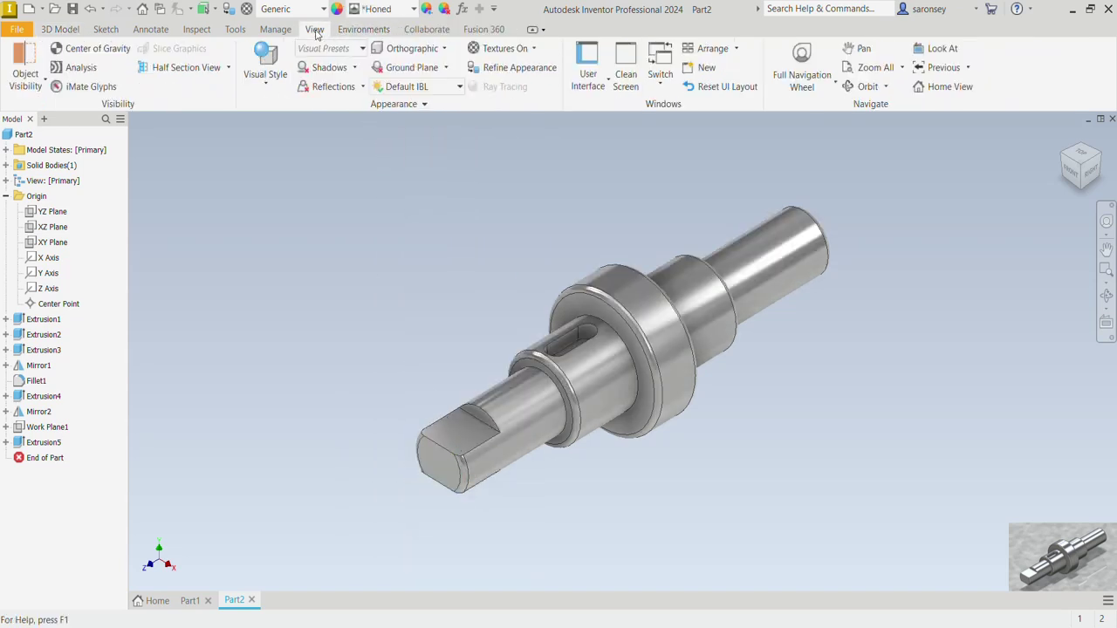
click(288, 76)
click(299, 106)
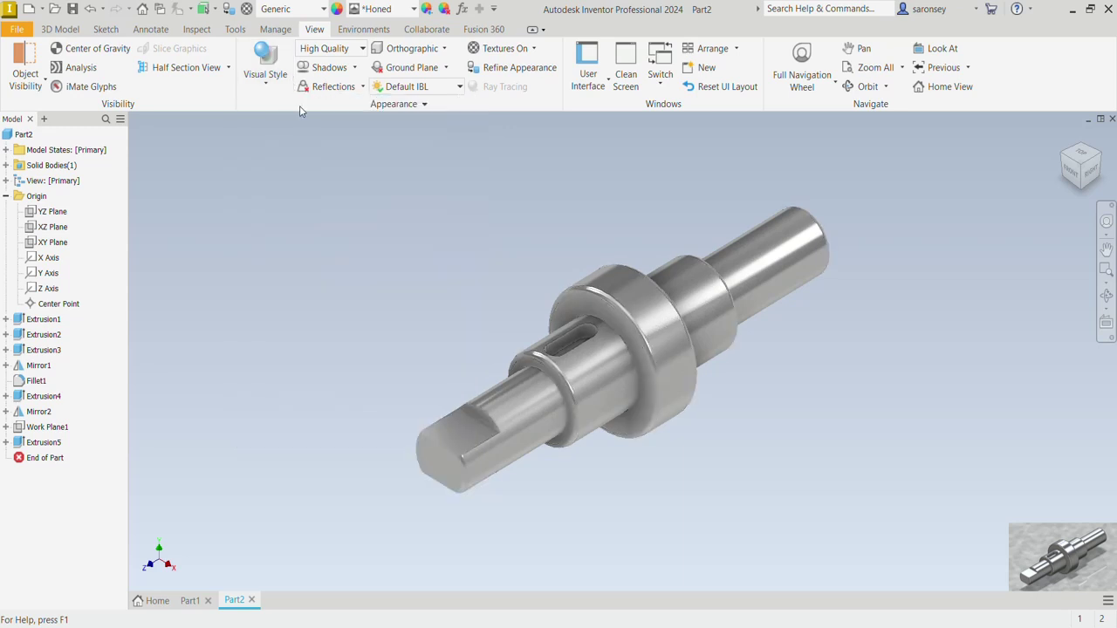
click(264, 69)
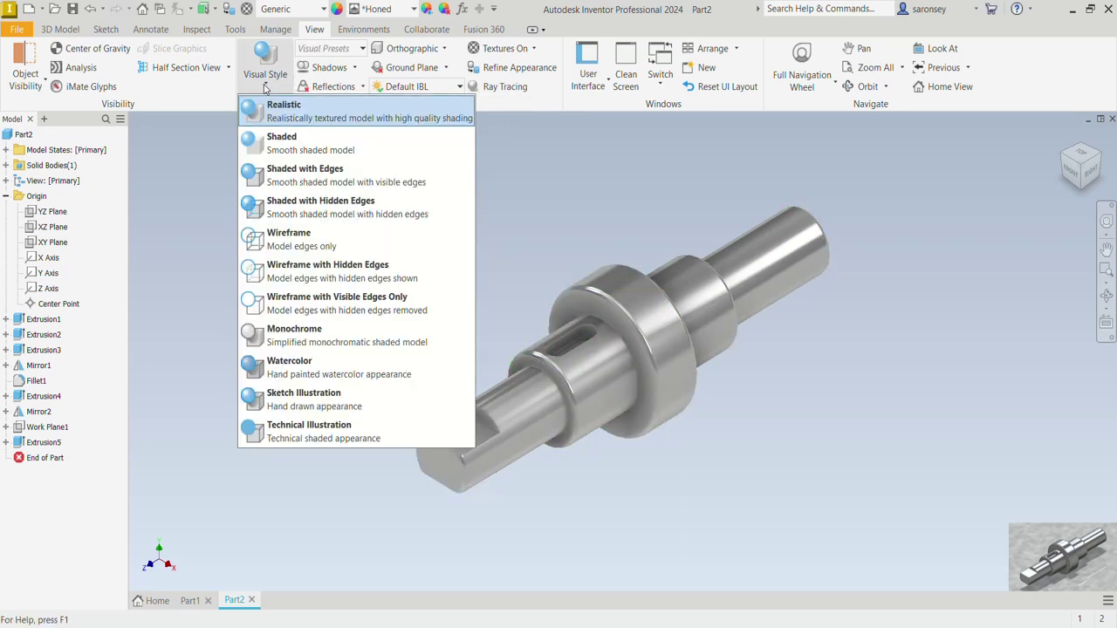
click(303, 179)
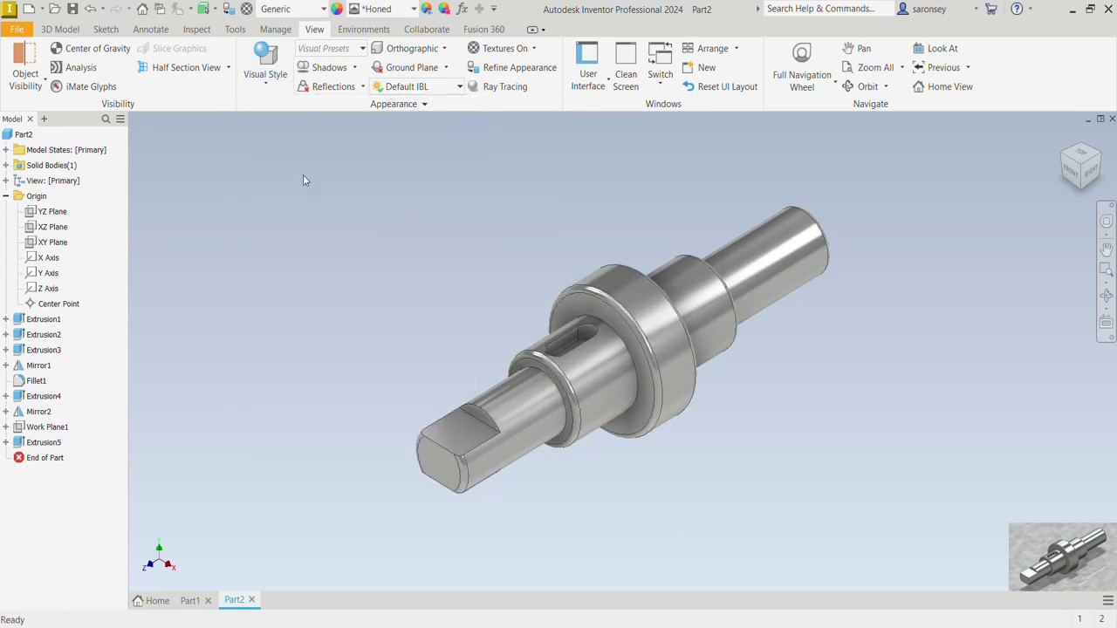
Turn on shadows, reflections and the ground plane for the model display.
click(354, 69)
click(348, 86)
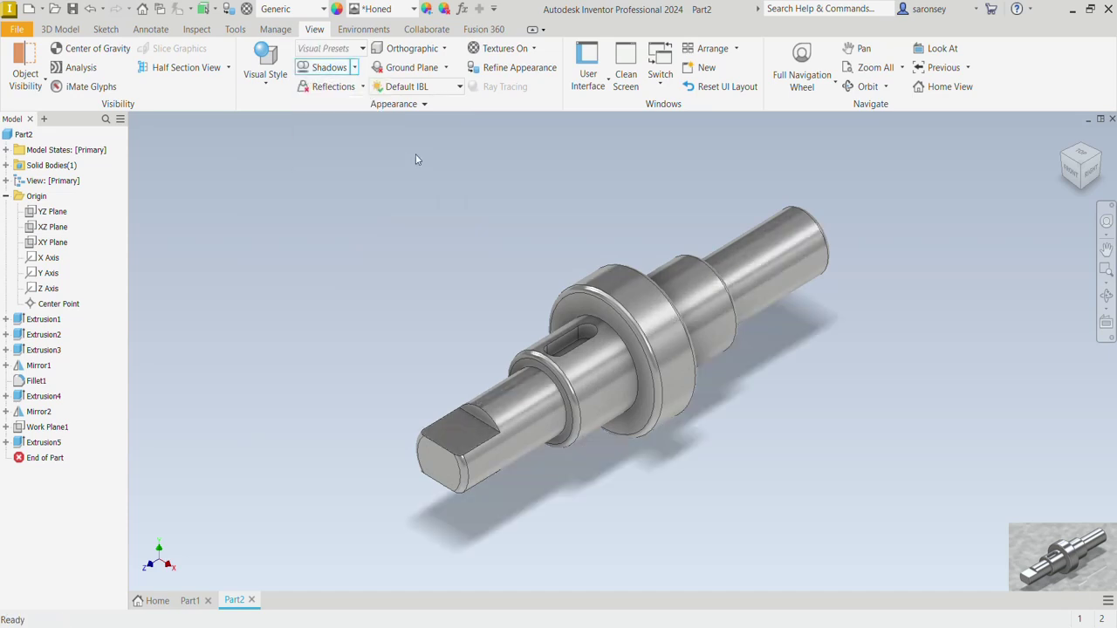
click(362, 87)
click(334, 105)
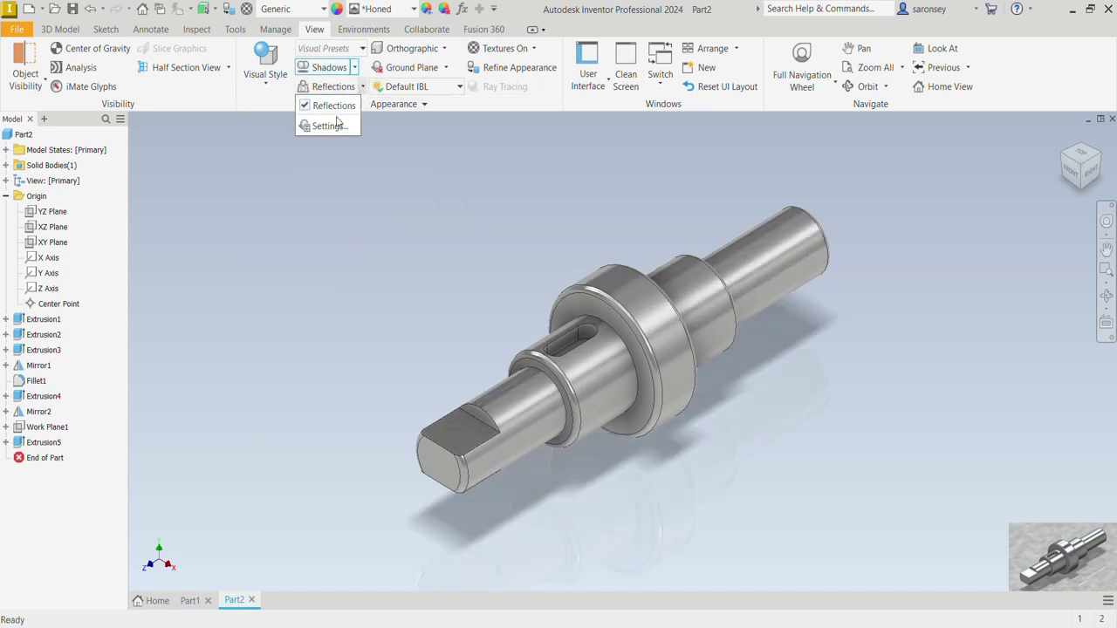
click(445, 69)
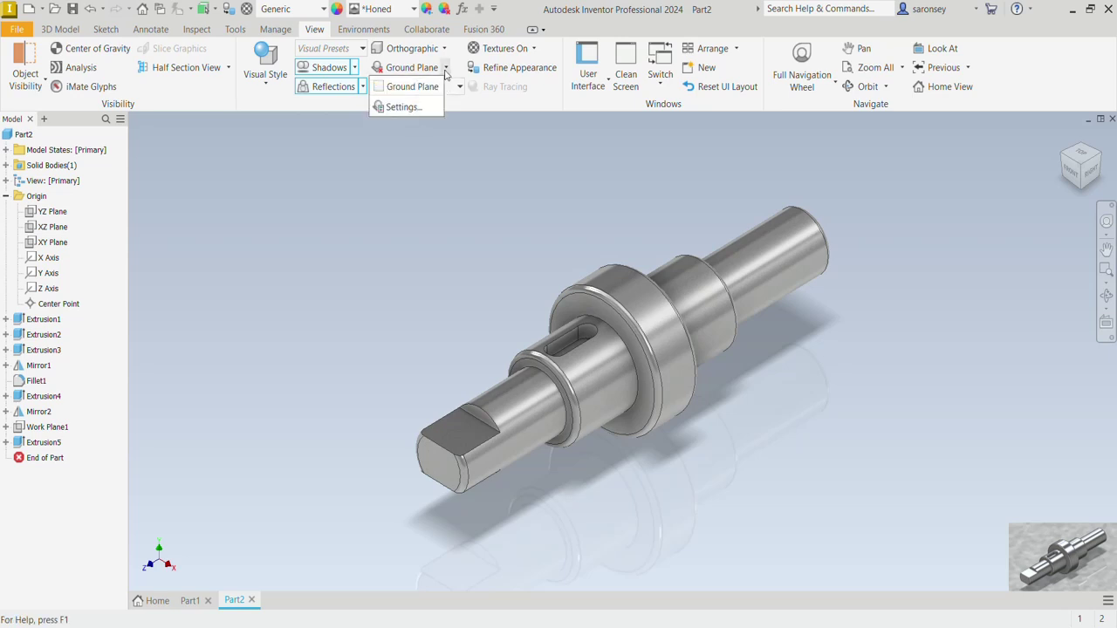
click(412, 87)
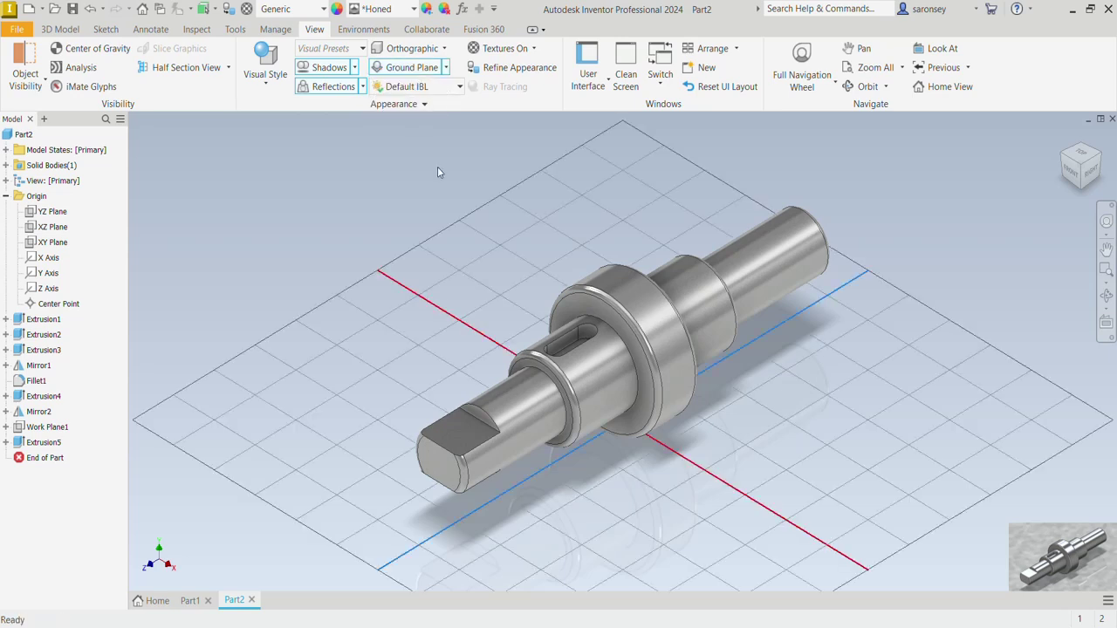
Try the Photo Booth and Two Lights lighting styles on the shaft.
click(460, 87)
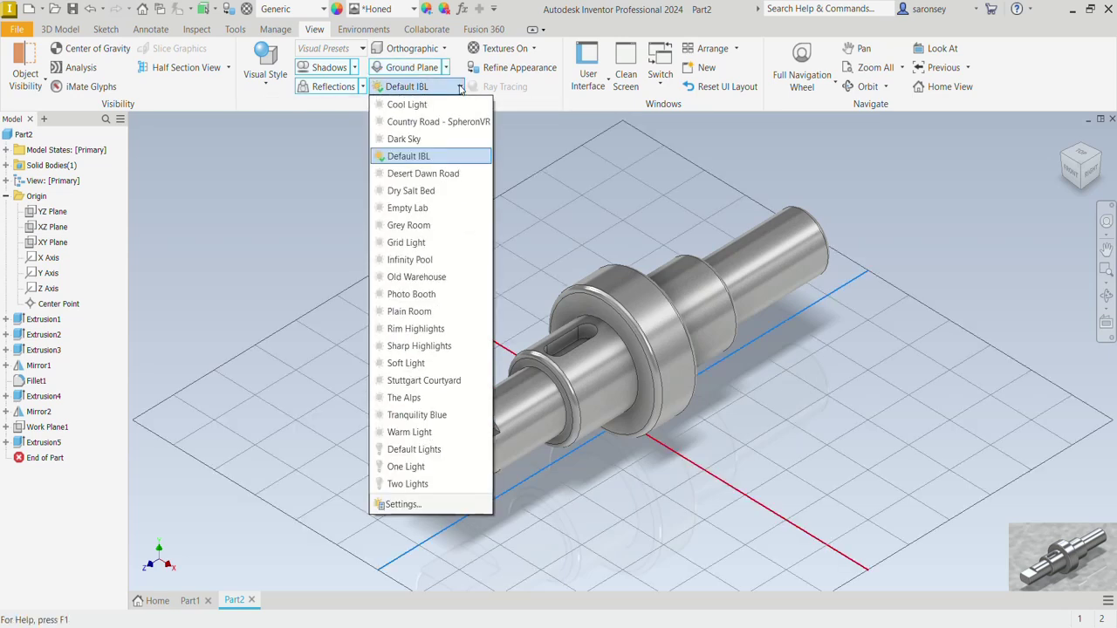
click(443, 297)
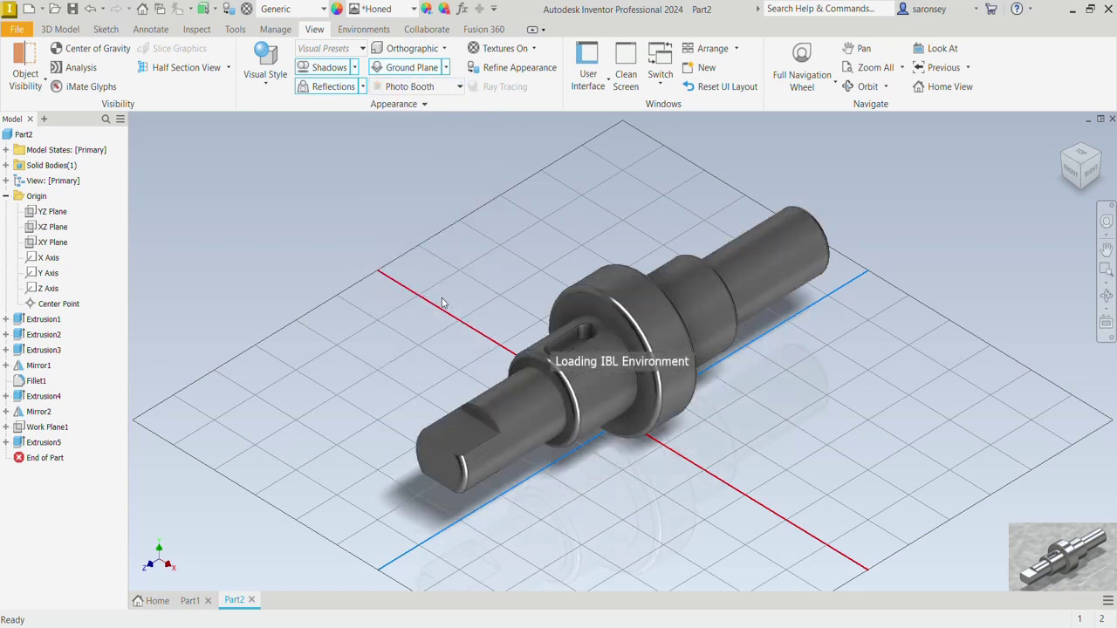
click(460, 86)
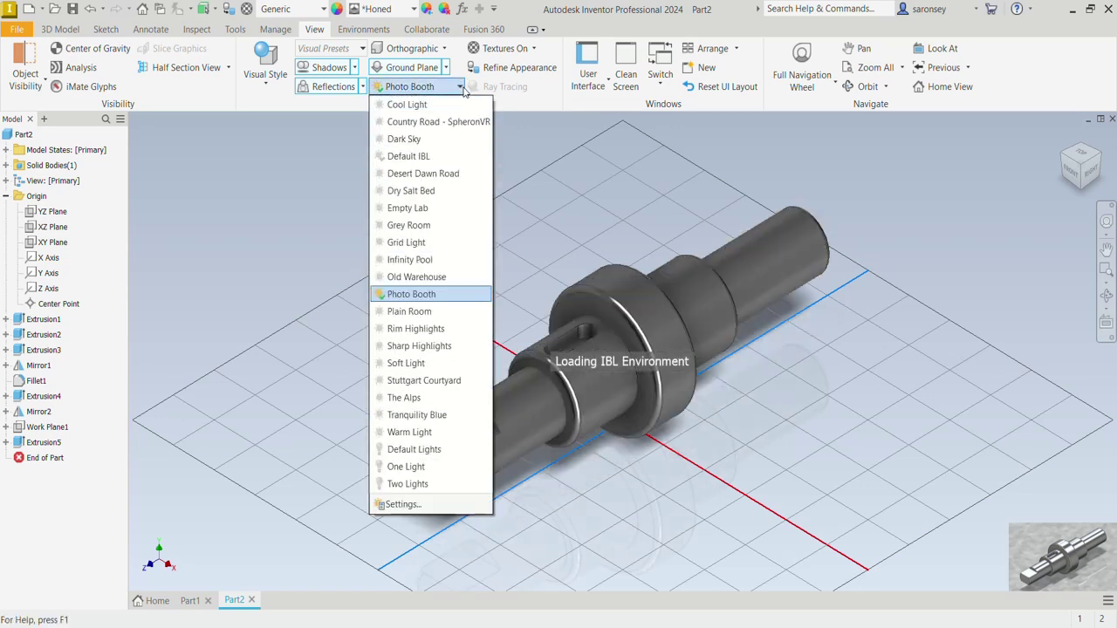
click(437, 483)
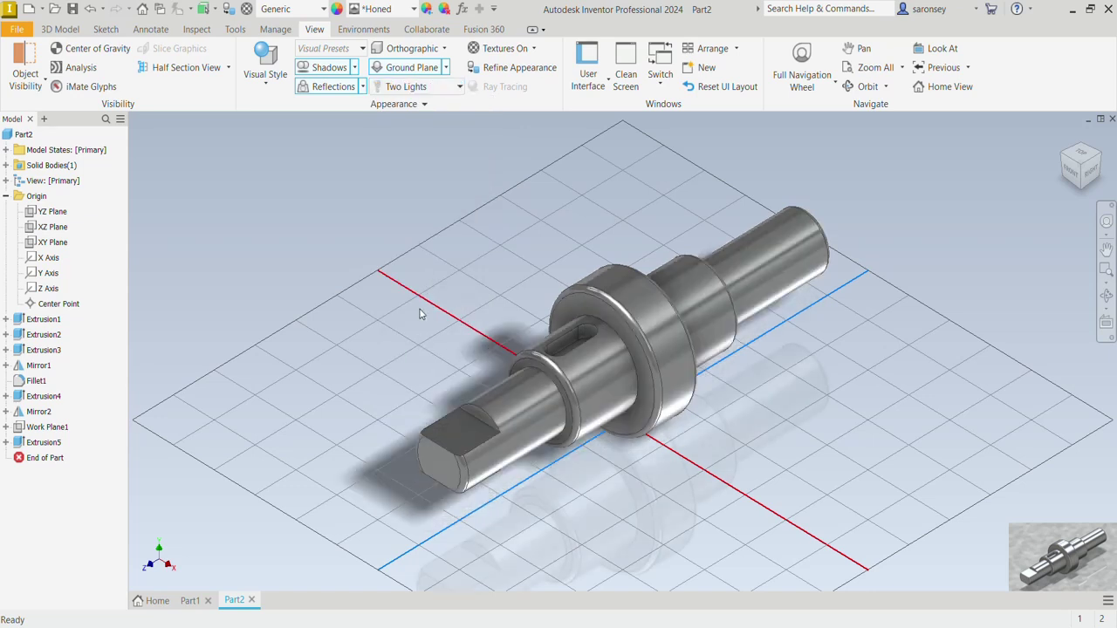
Set the lighting style to Empty Lab and frame the whole shaft in the view.
click(460, 87)
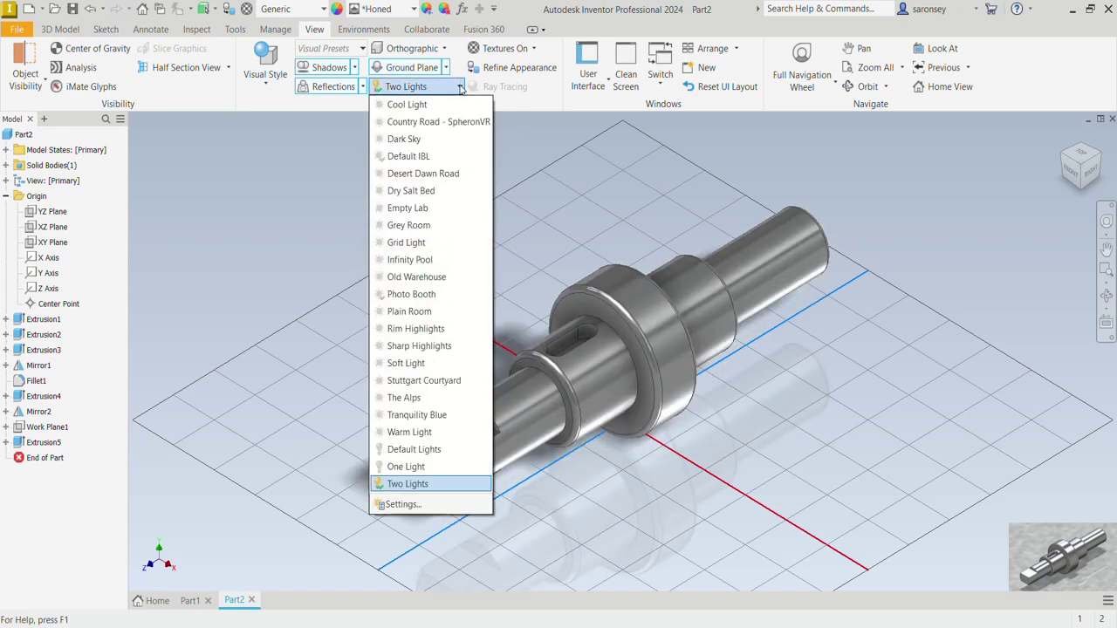
click(442, 208)
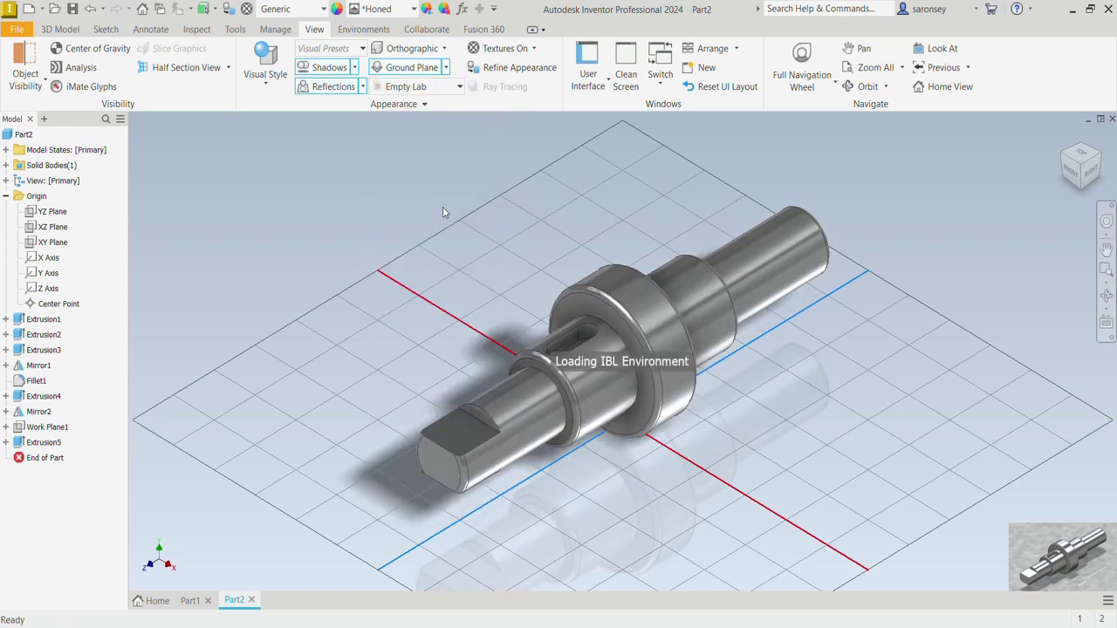
scroll(684, 312, down, 3)
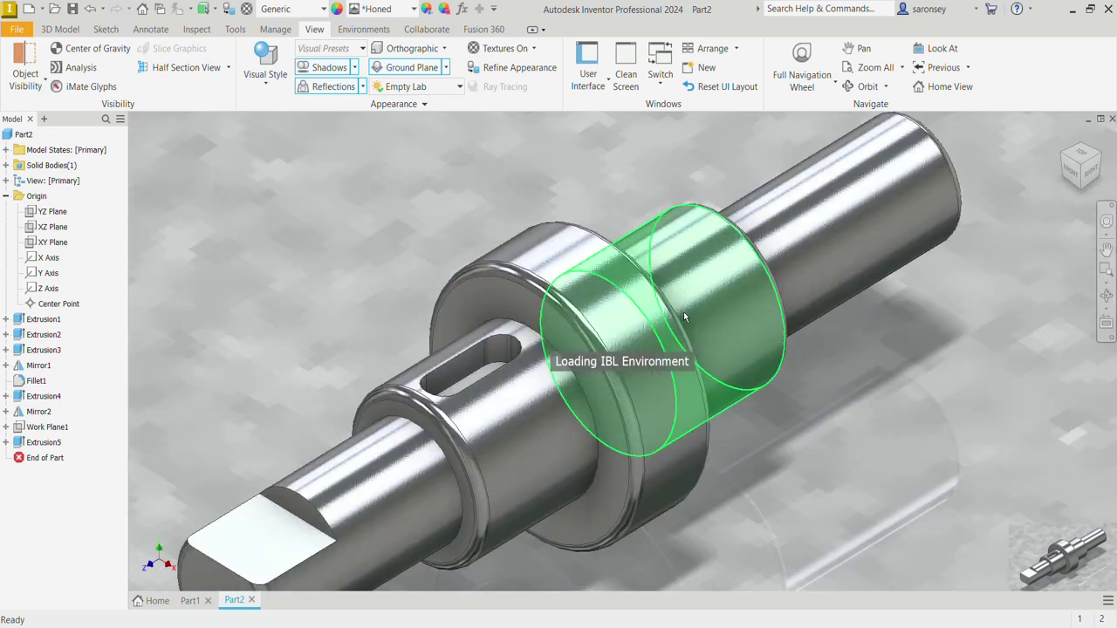
scroll(683, 312, up, 2)
scroll(683, 311, down, 3)
scroll(683, 311, up, 2)
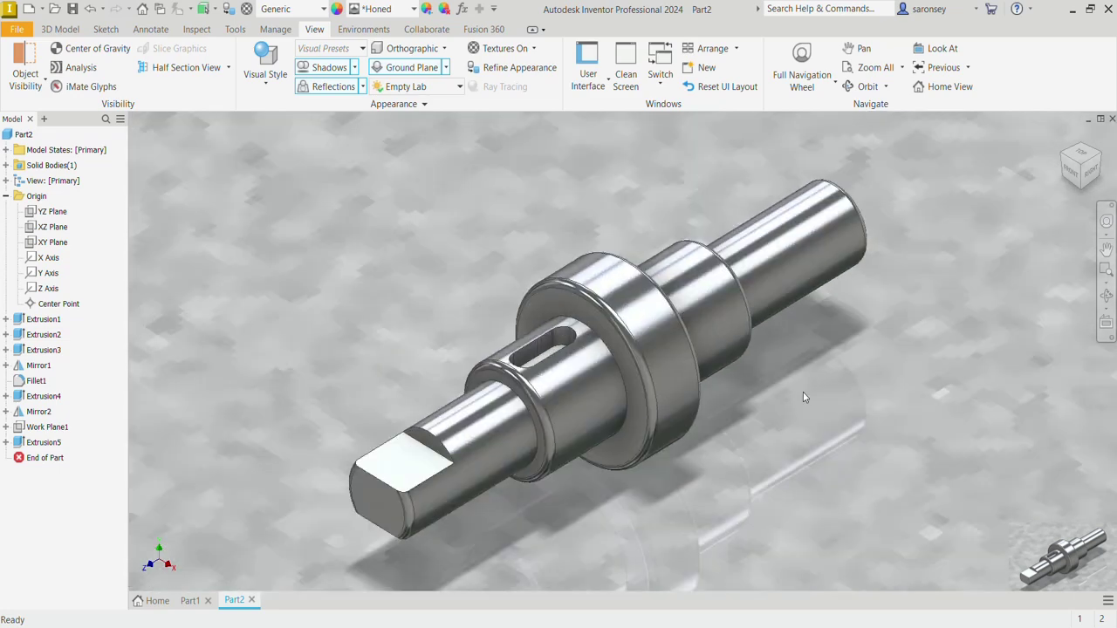